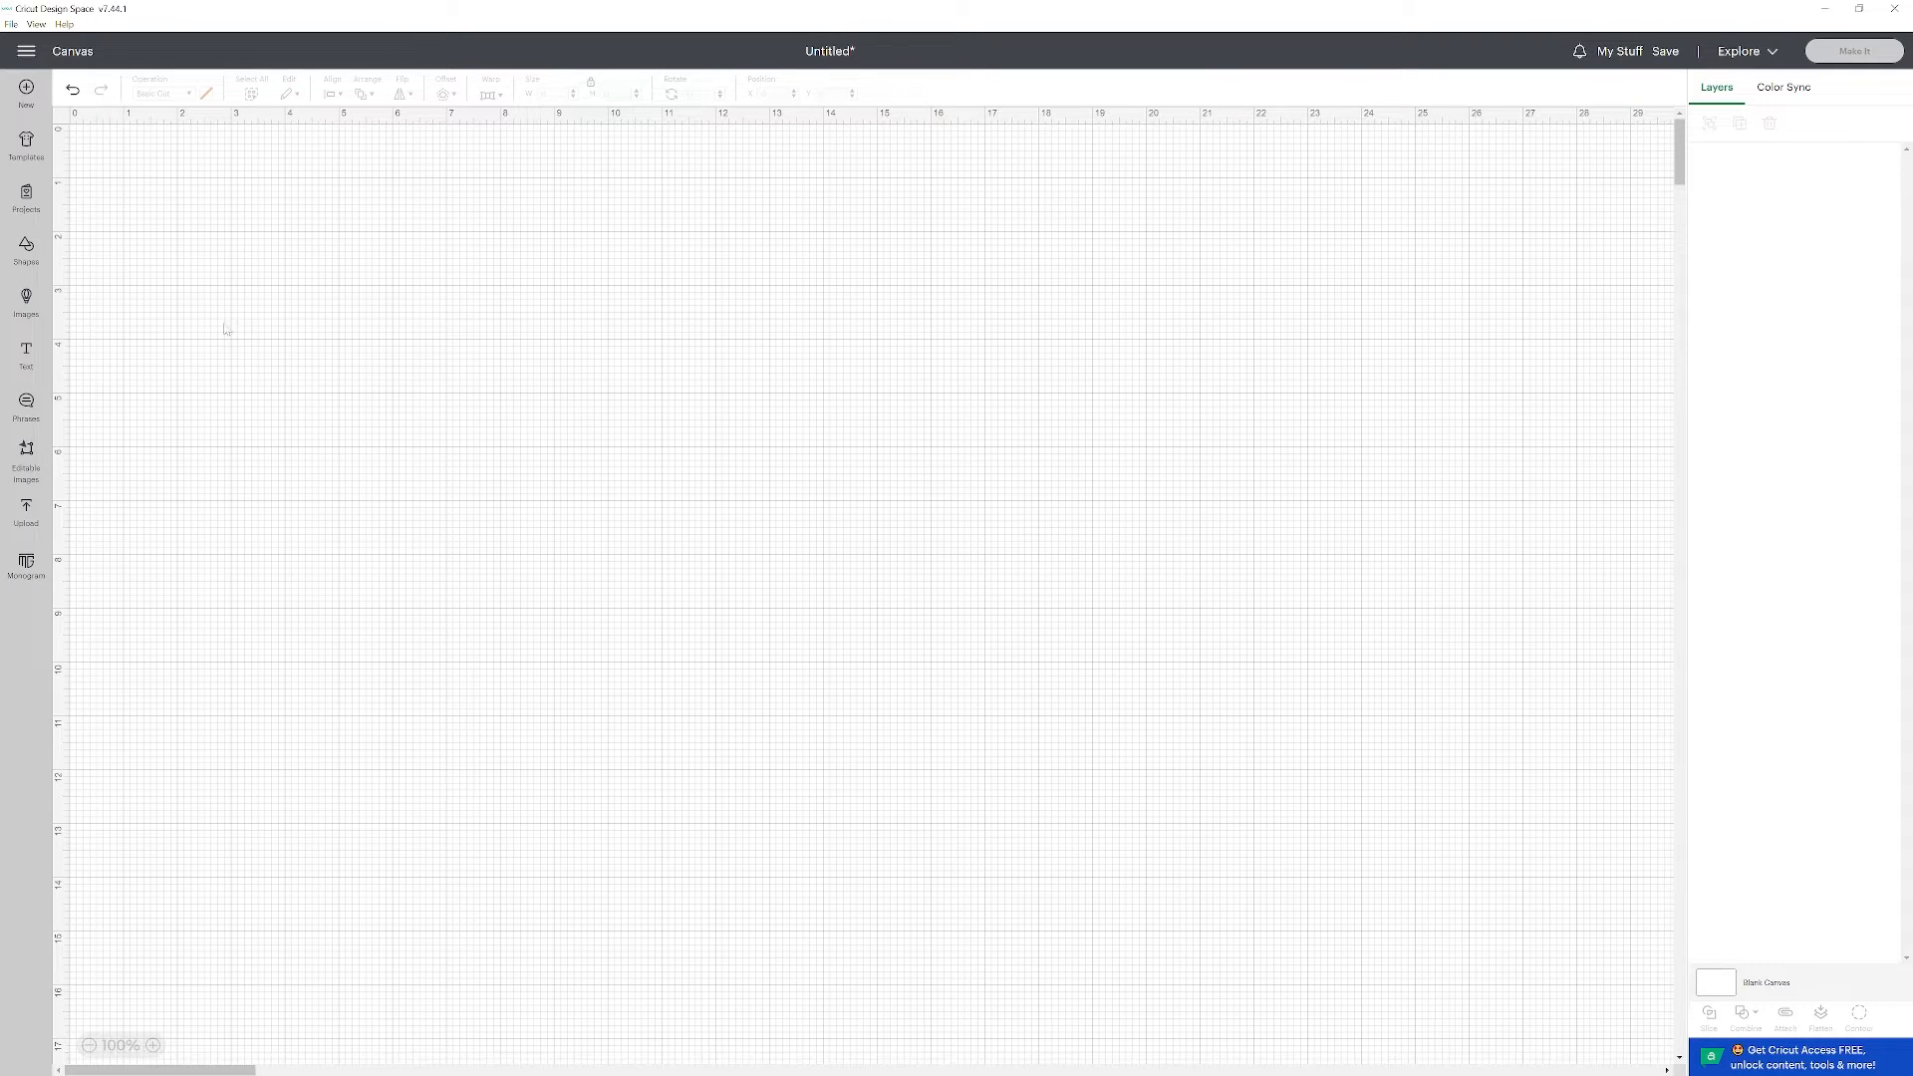
Add a text object to the canvas in the Varsity Team font and set its material color to navy blue.
left_click(27, 359)
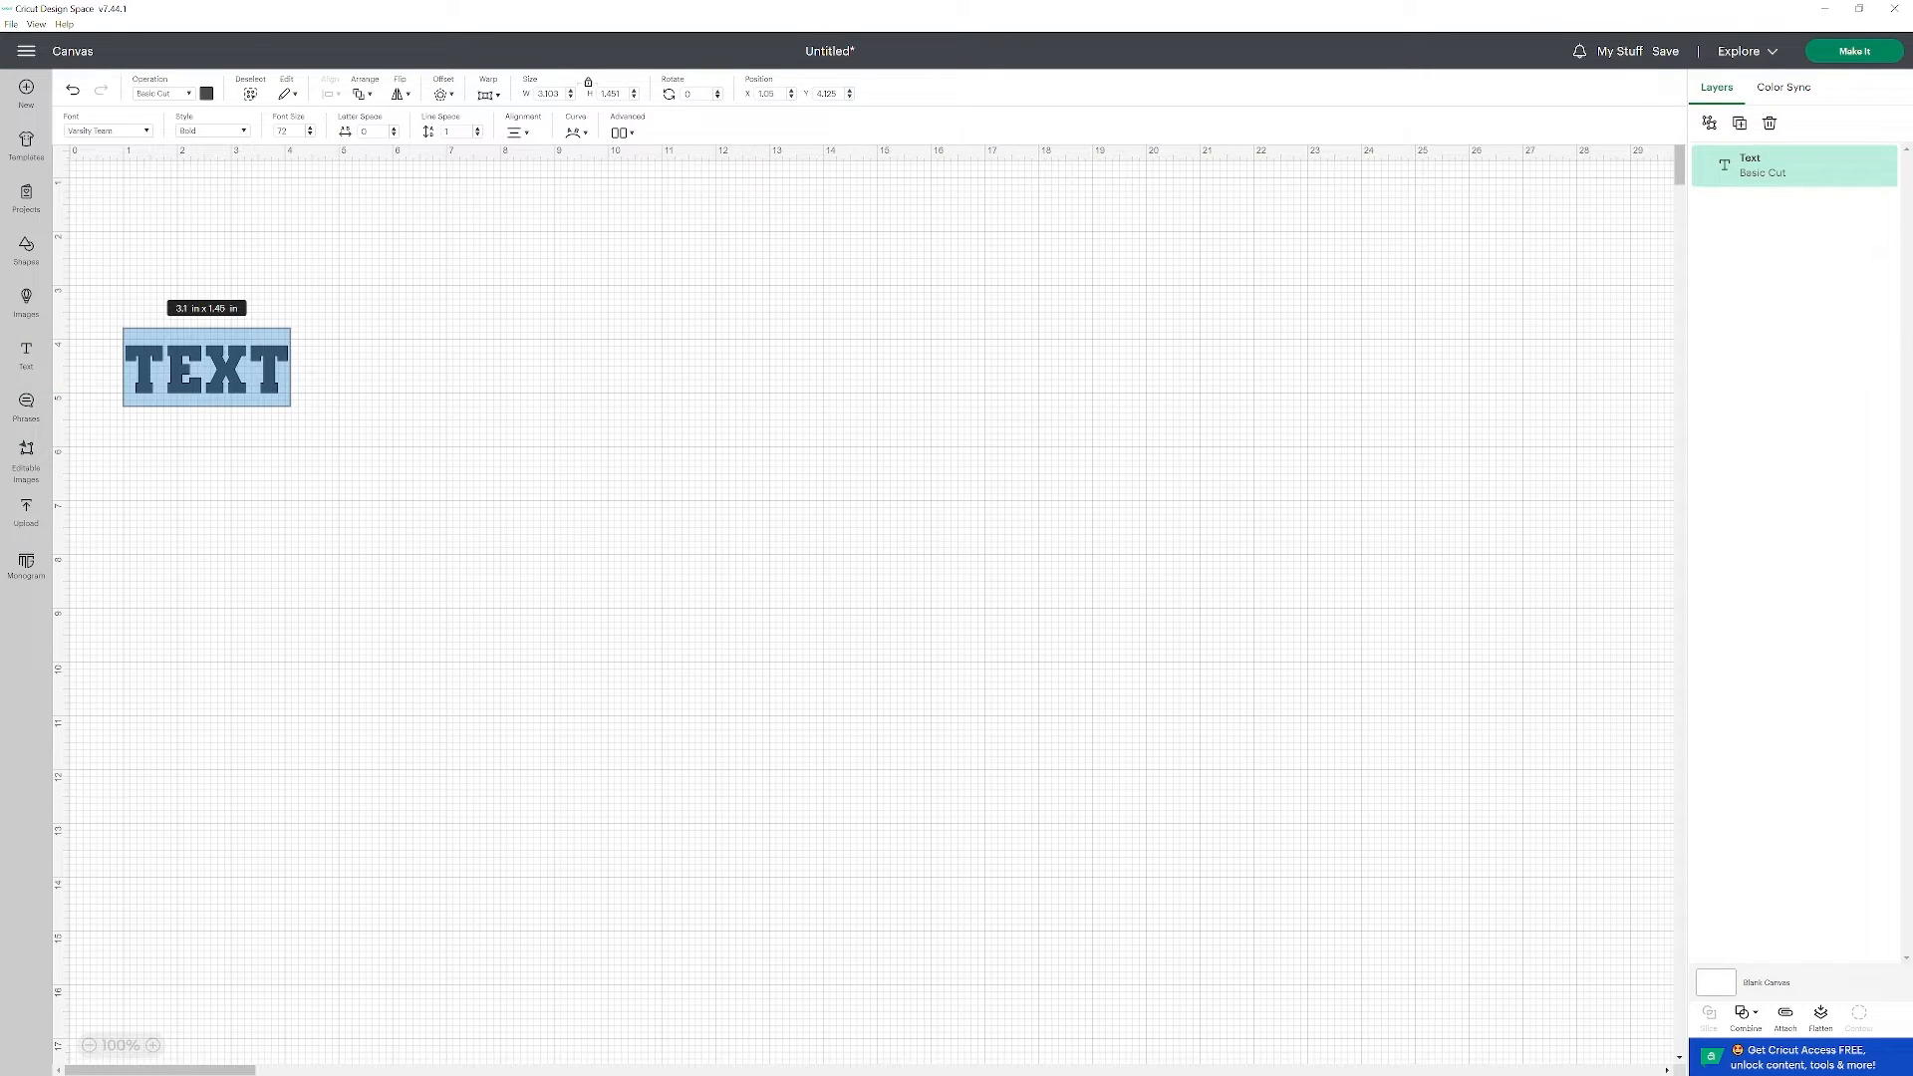
left_click(147, 130)
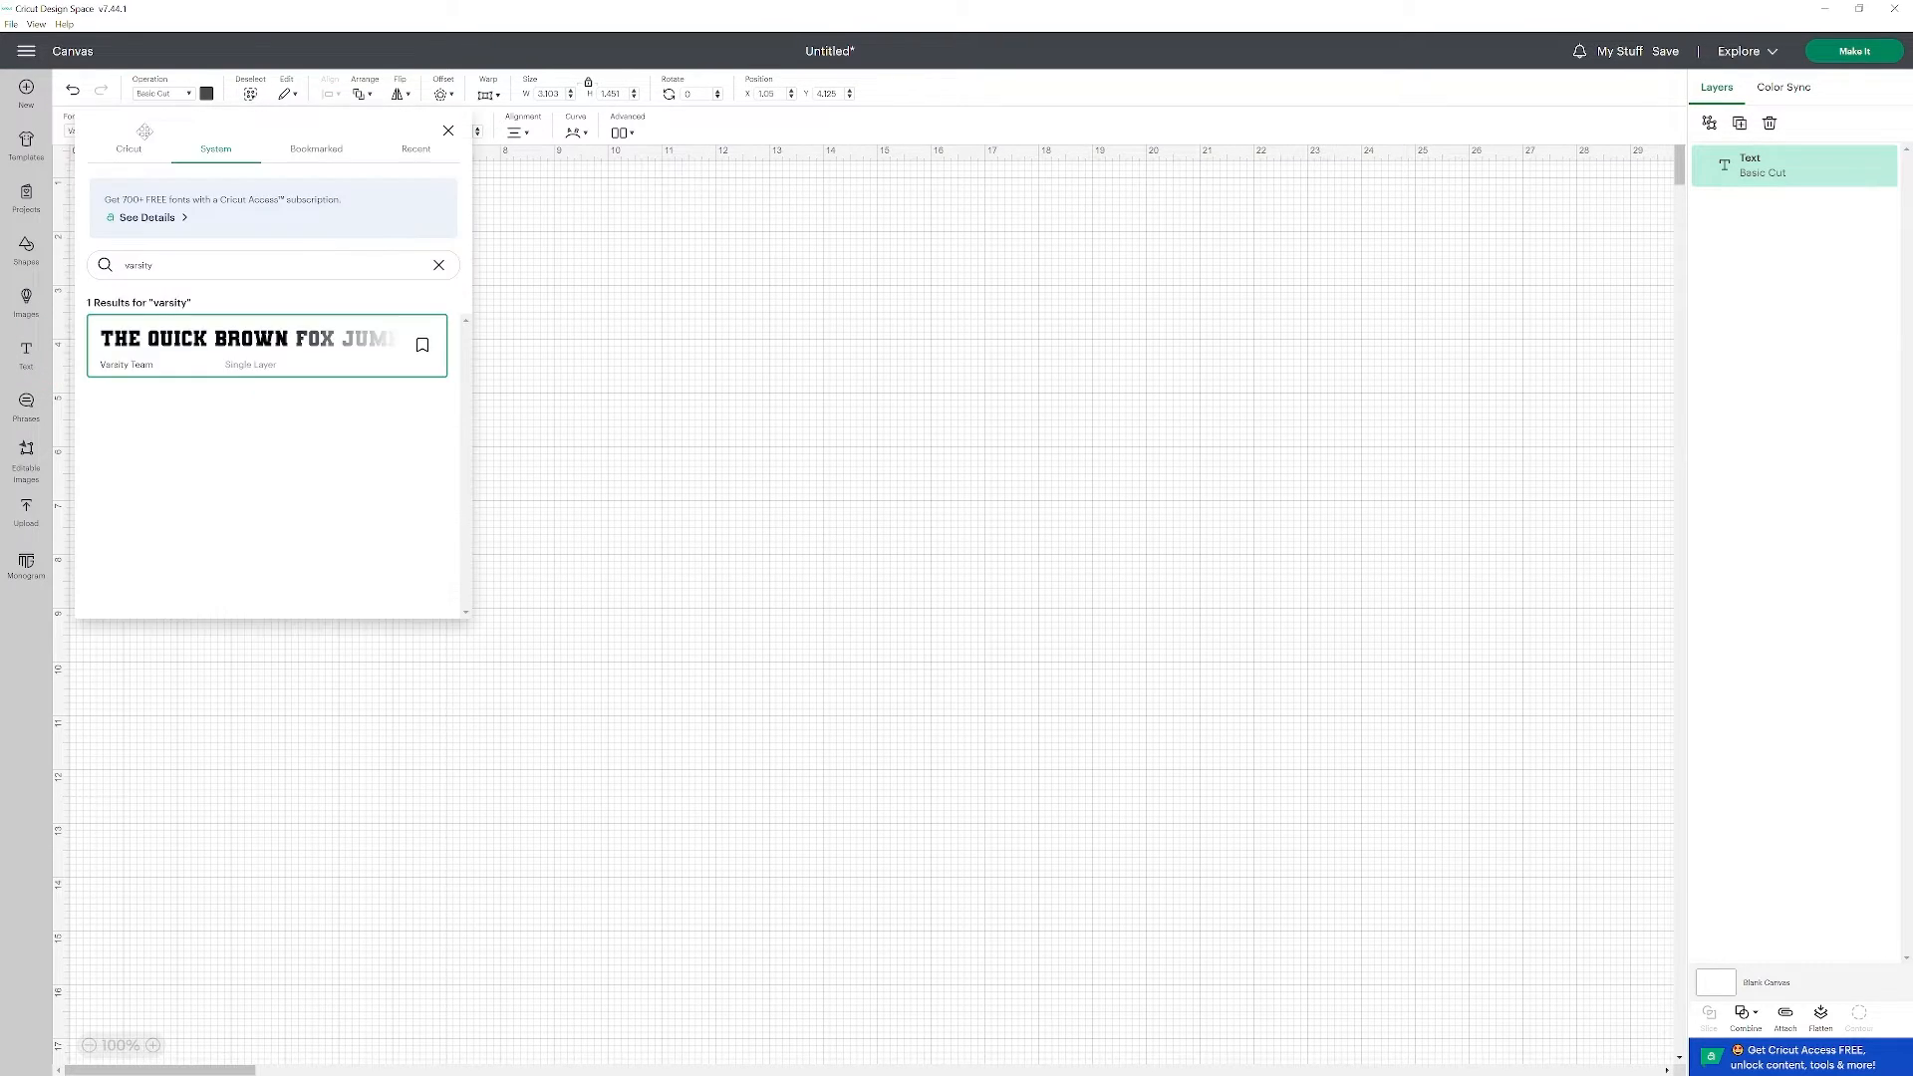
left_click(169, 366)
left_click(449, 131)
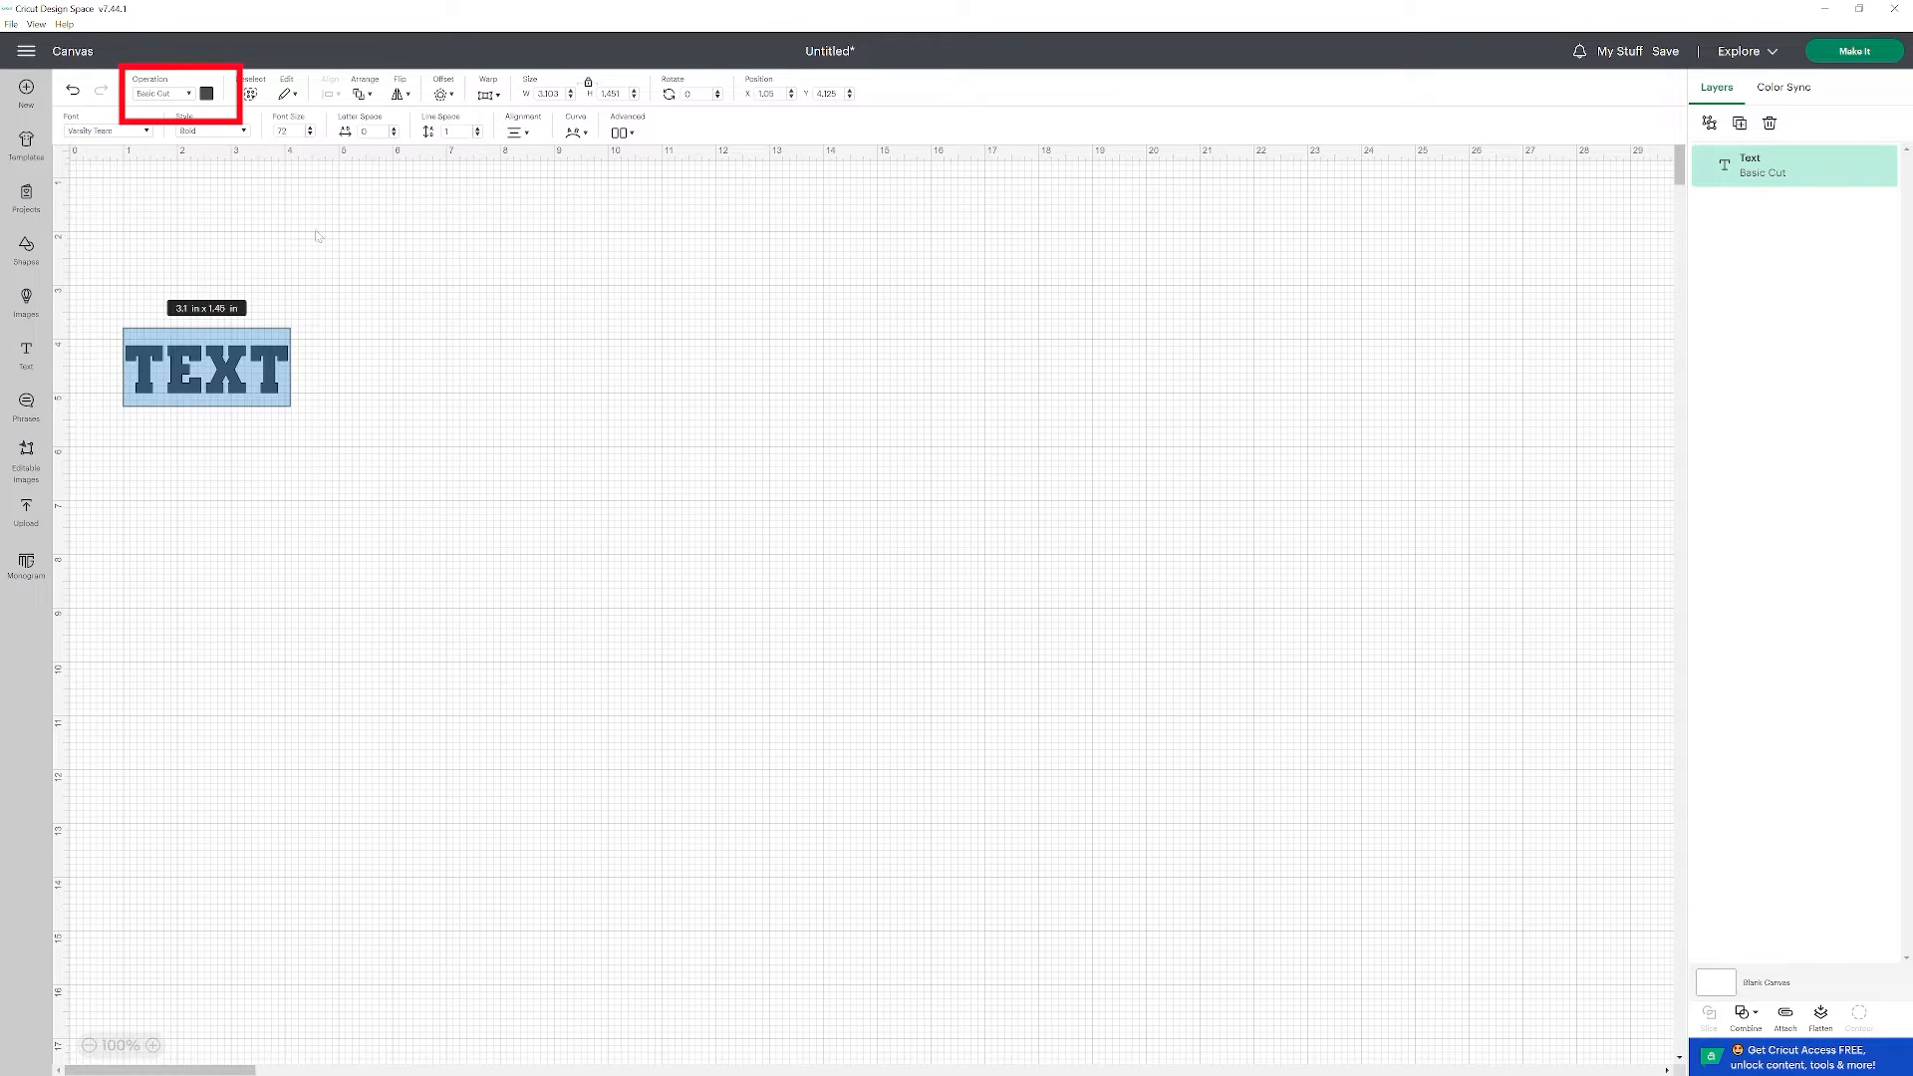
left_click(207, 94)
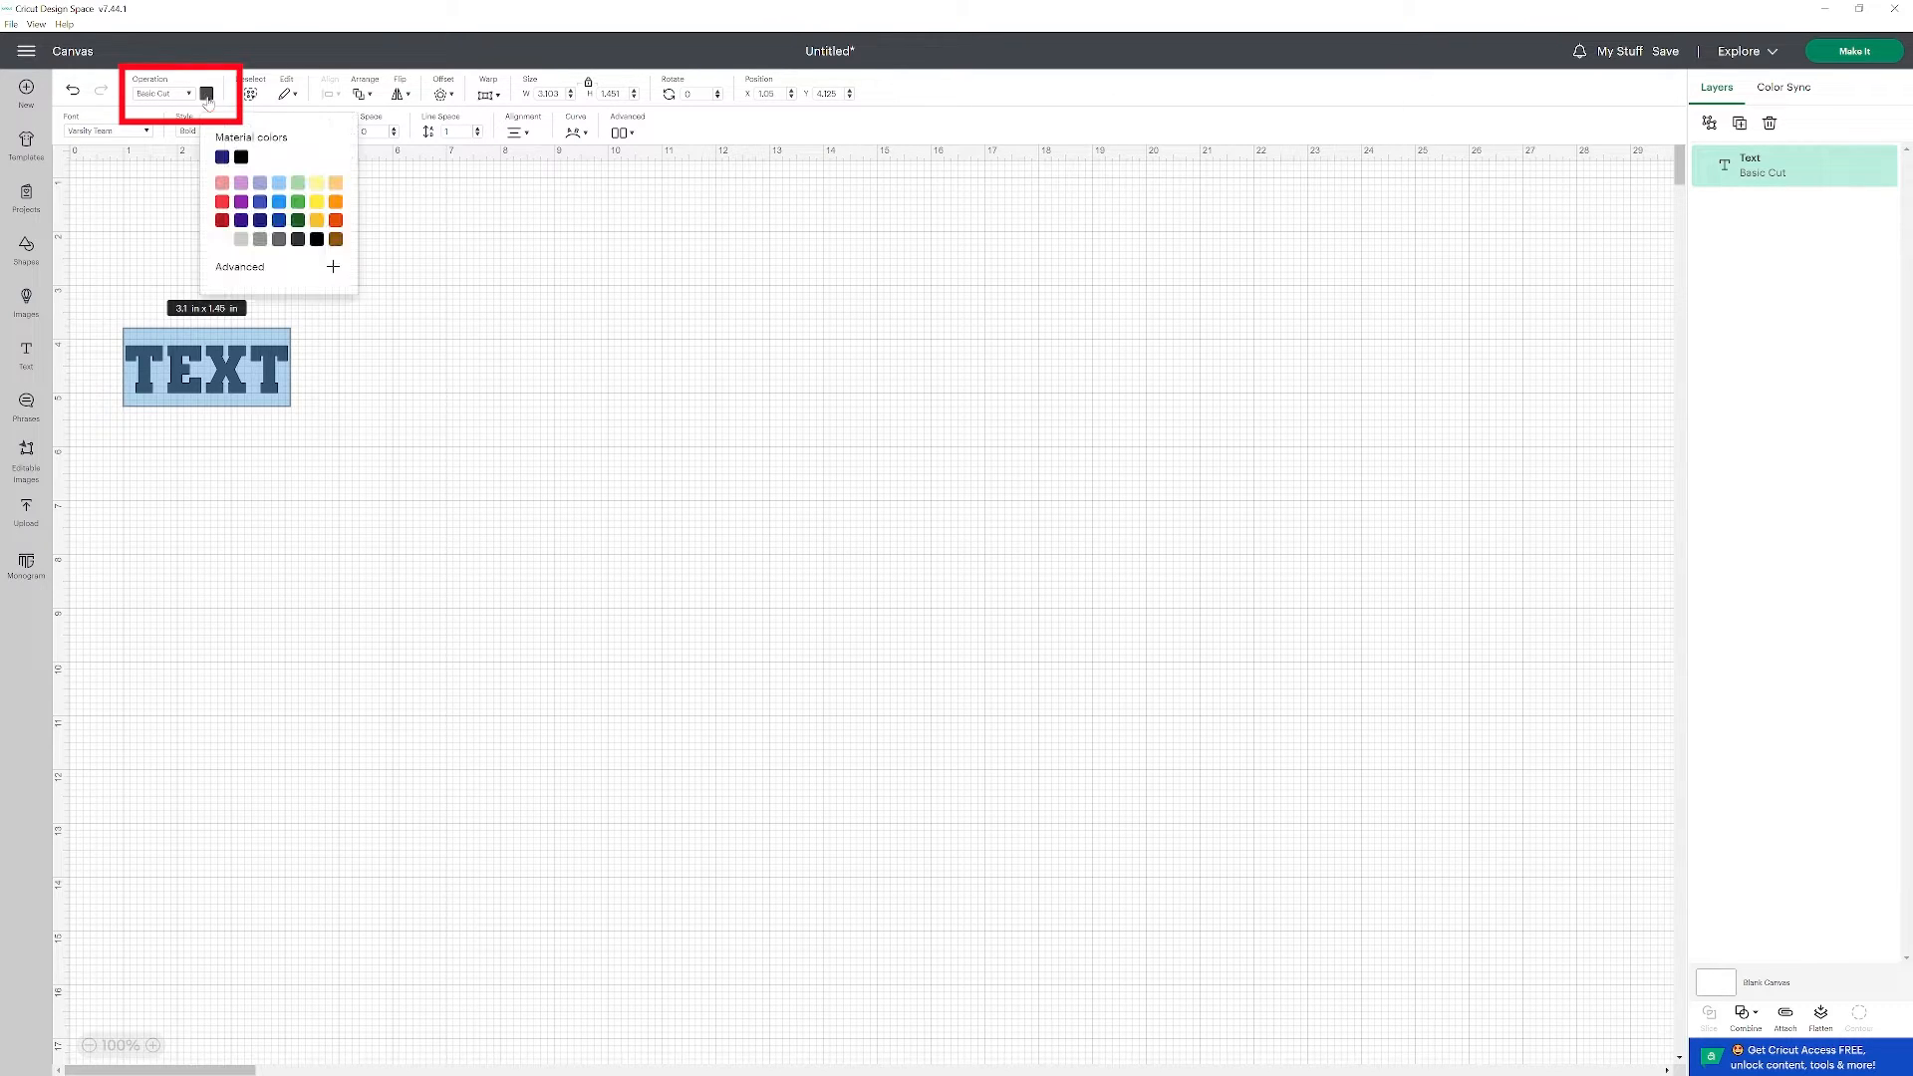
left_click(260, 222)
Replace the placeholder text with STACKED and move the word up near the canvas's upper-left corner.
left_click(247, 391)
double_click(199, 378)
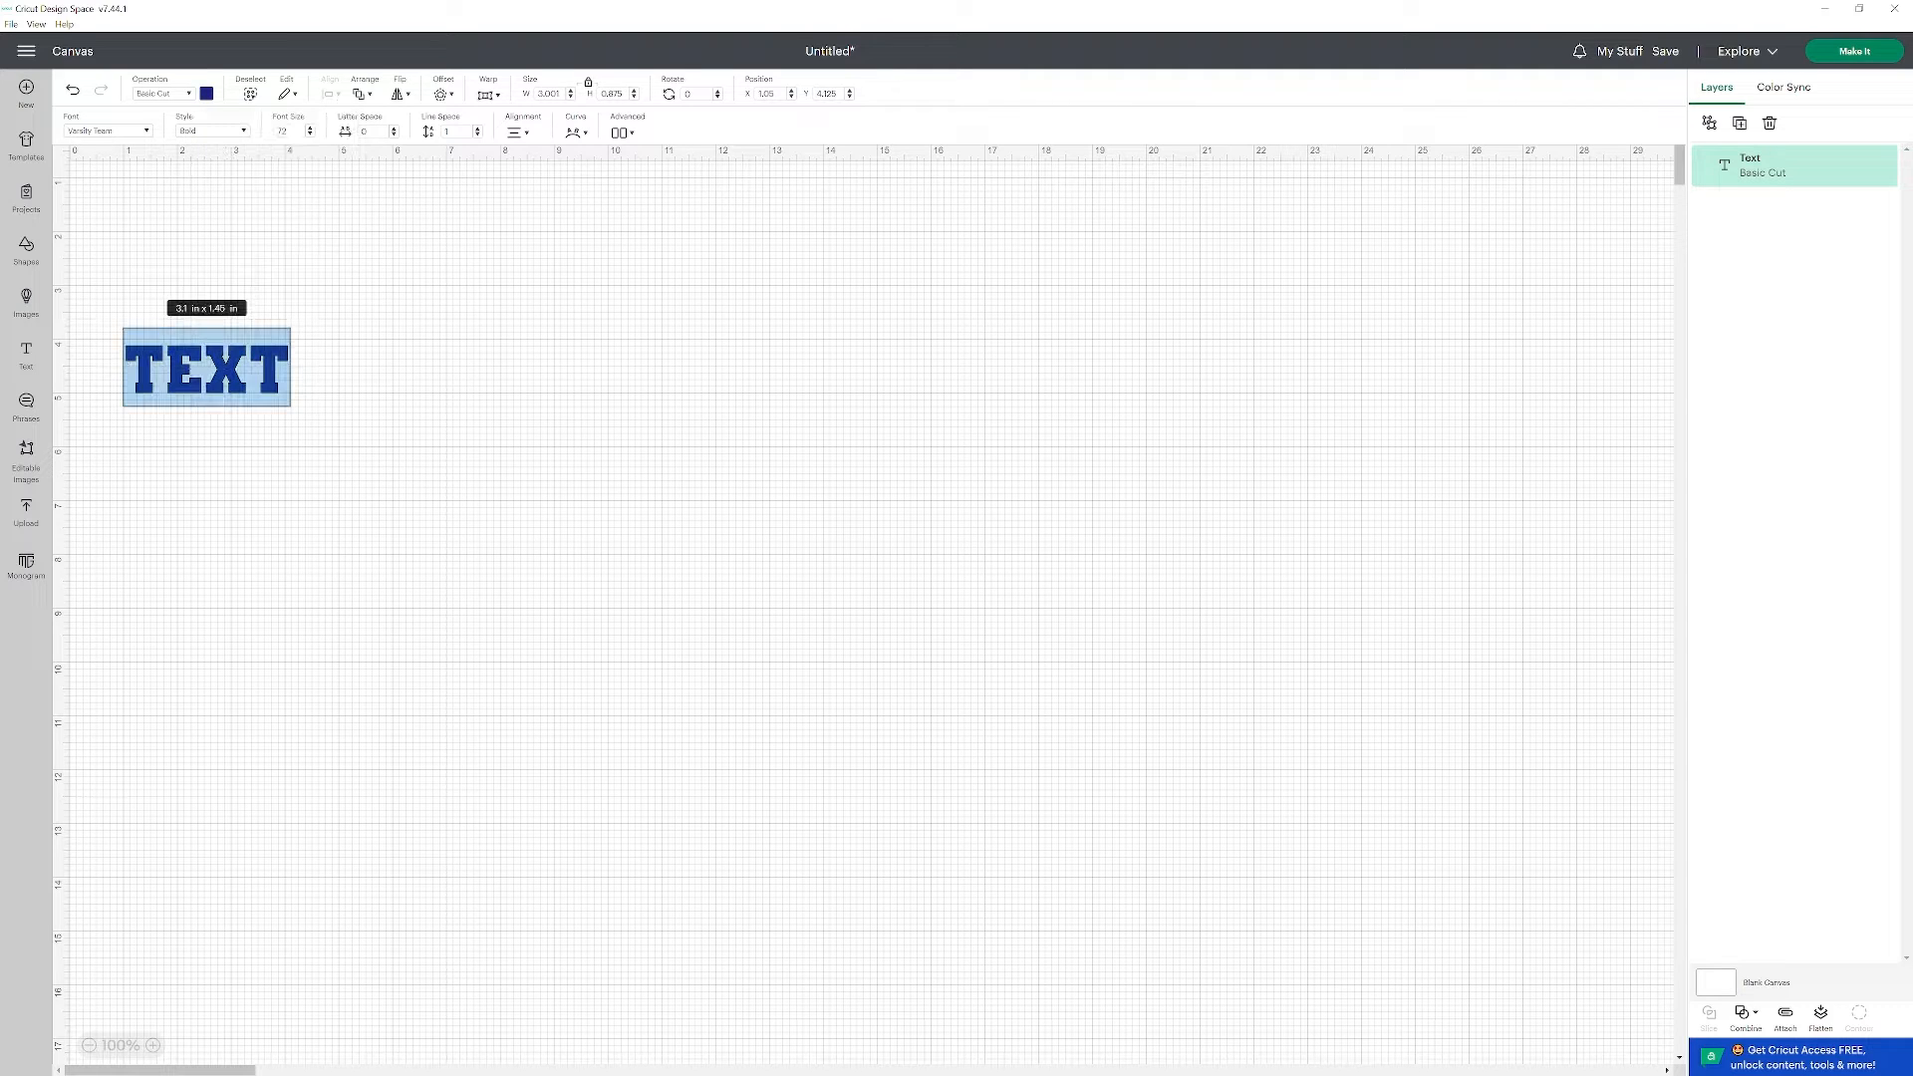
type("STACKED")
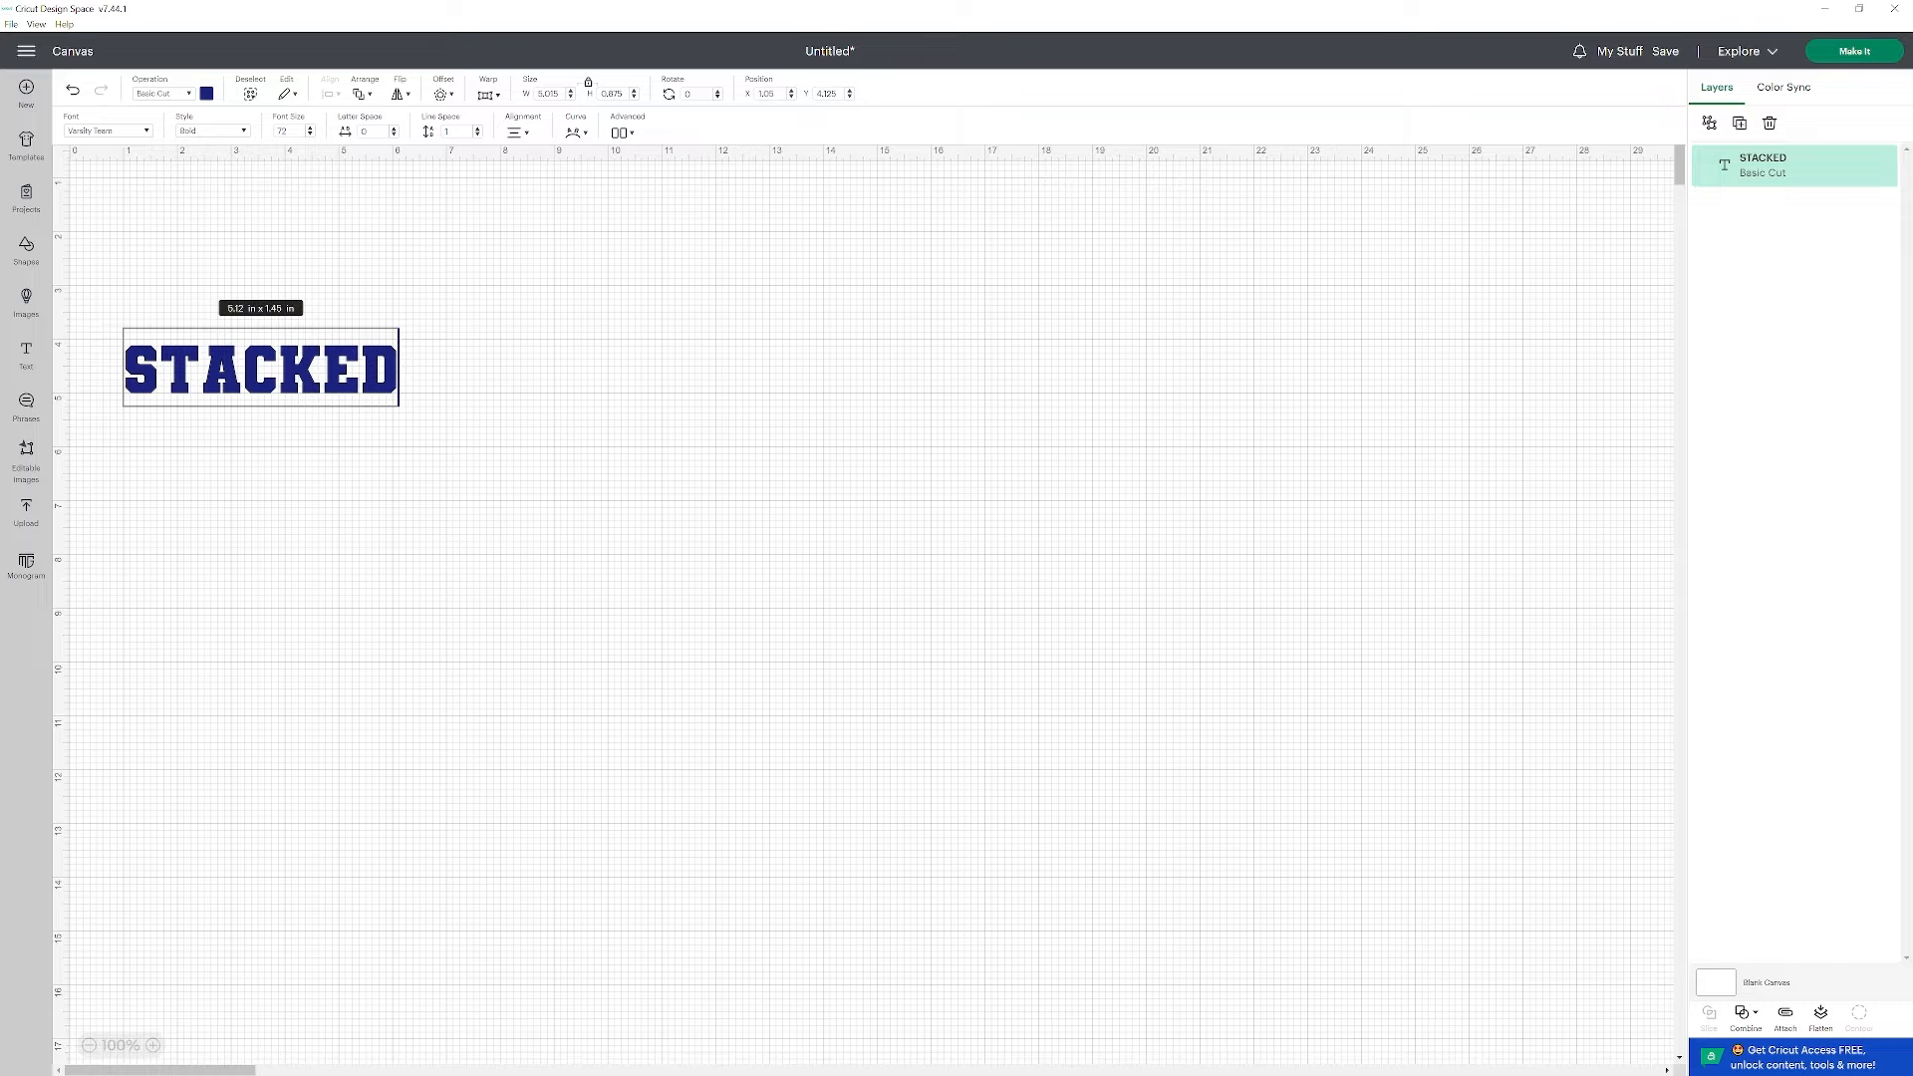
left_click(249, 434)
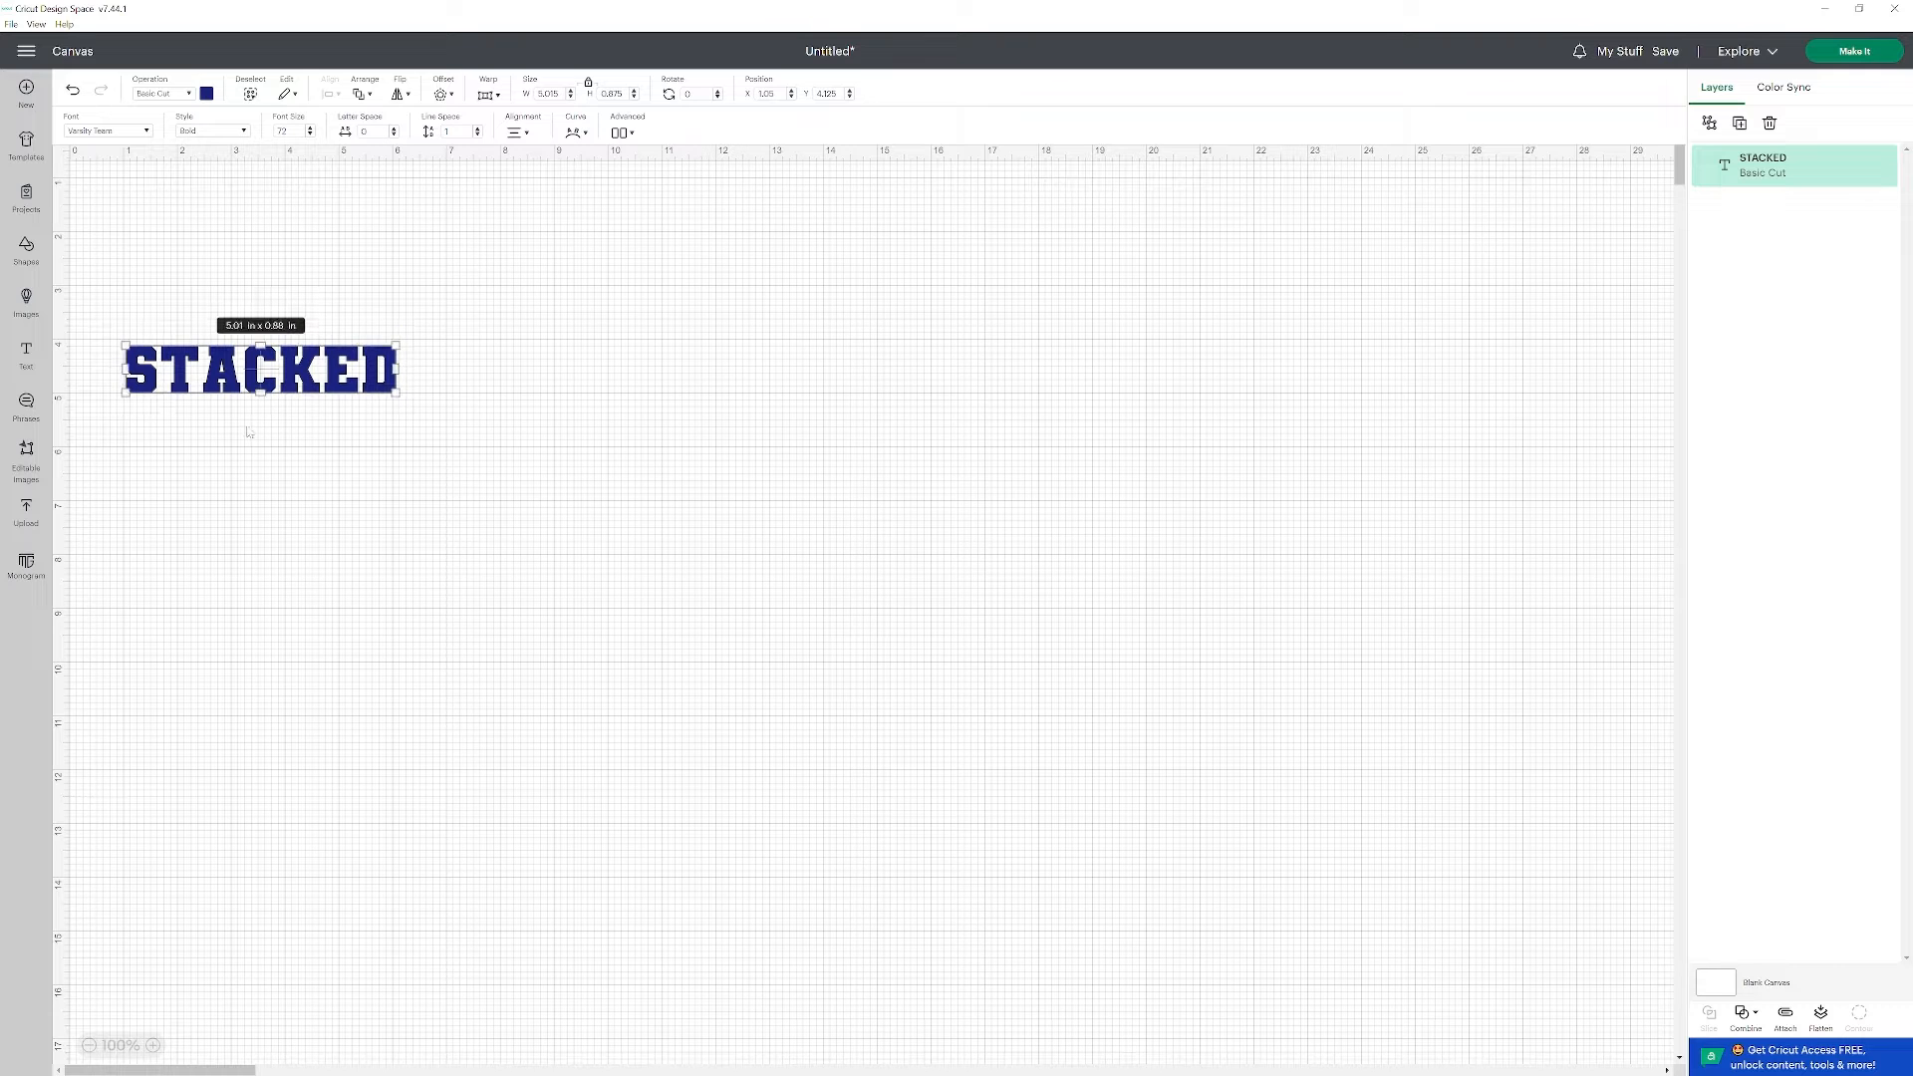
left_click_drag(304, 377, 283, 258)
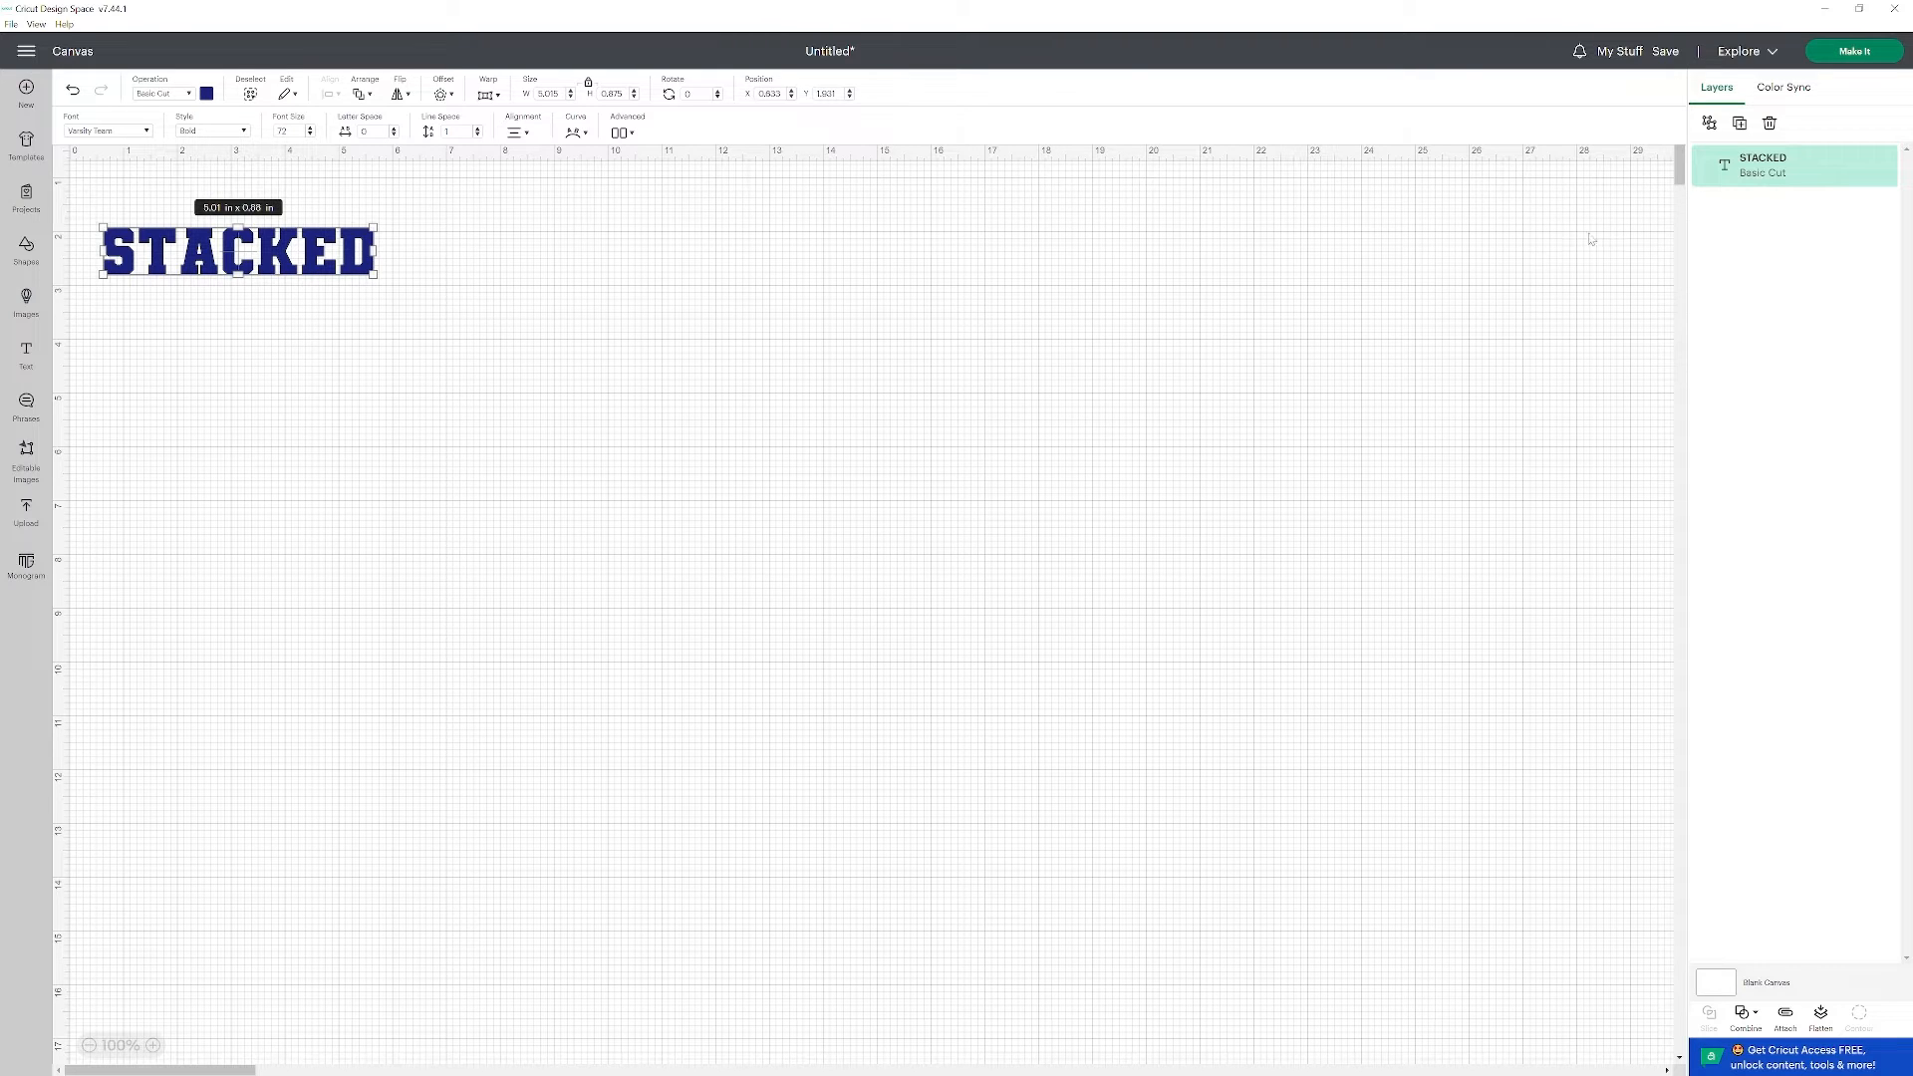
Duplicate the STACKED text, place the copy below the original, and apply a 0.025 in welded offset with rounded corners to it.
left_click(1747, 127)
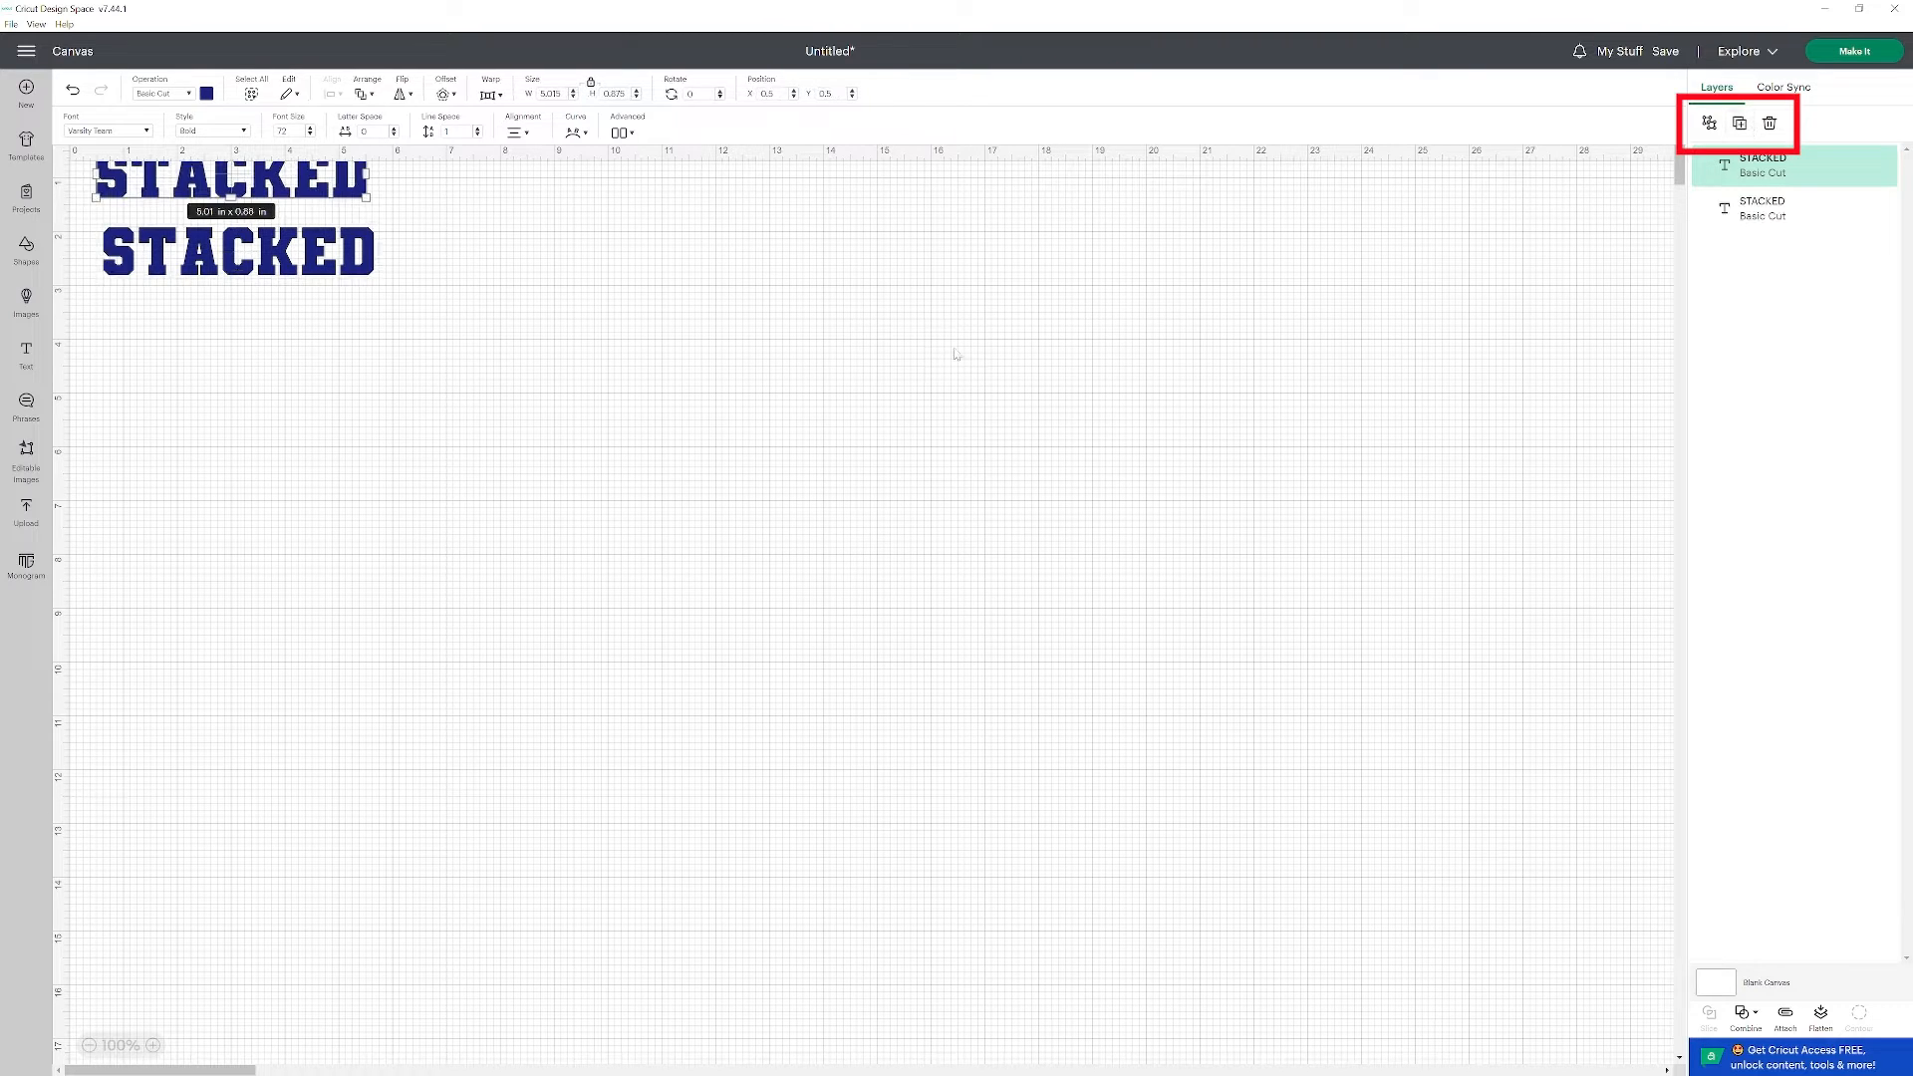
left_click_drag(327, 200, 335, 388)
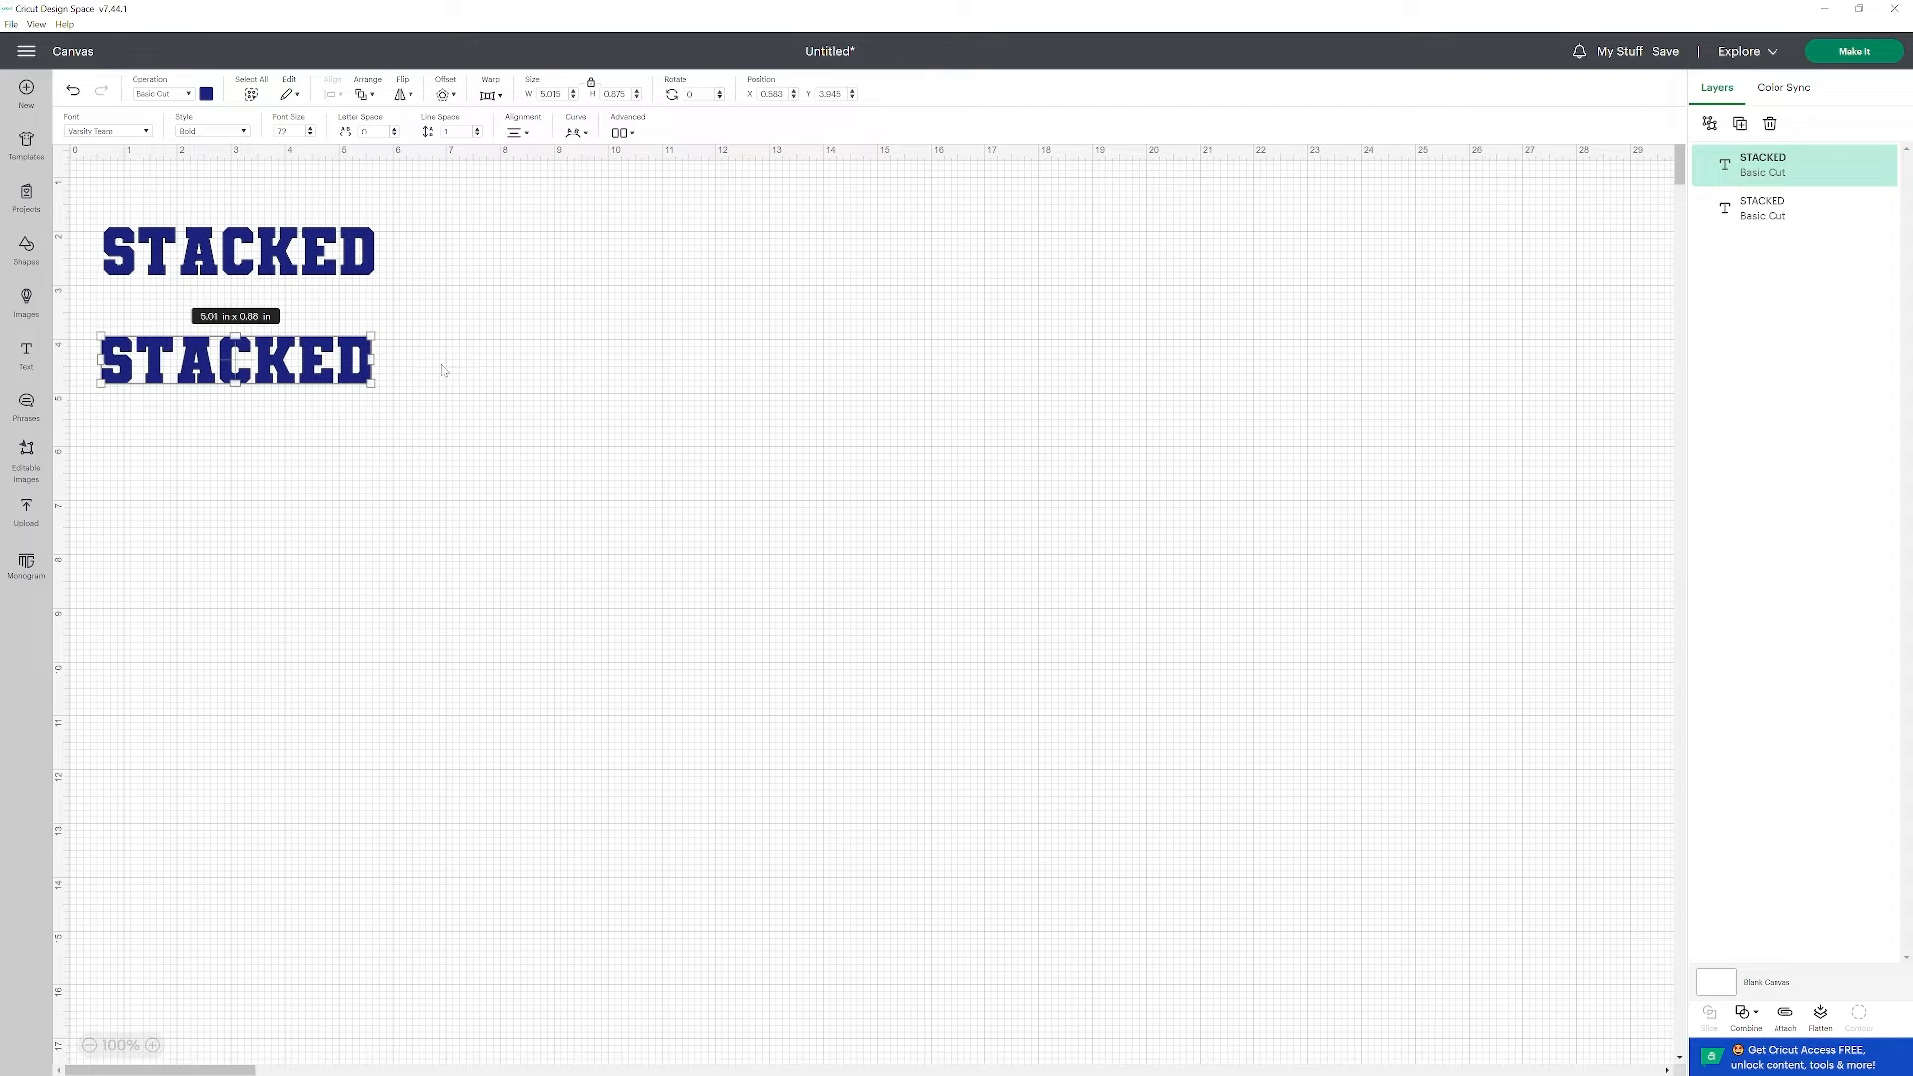
left_click(447, 94)
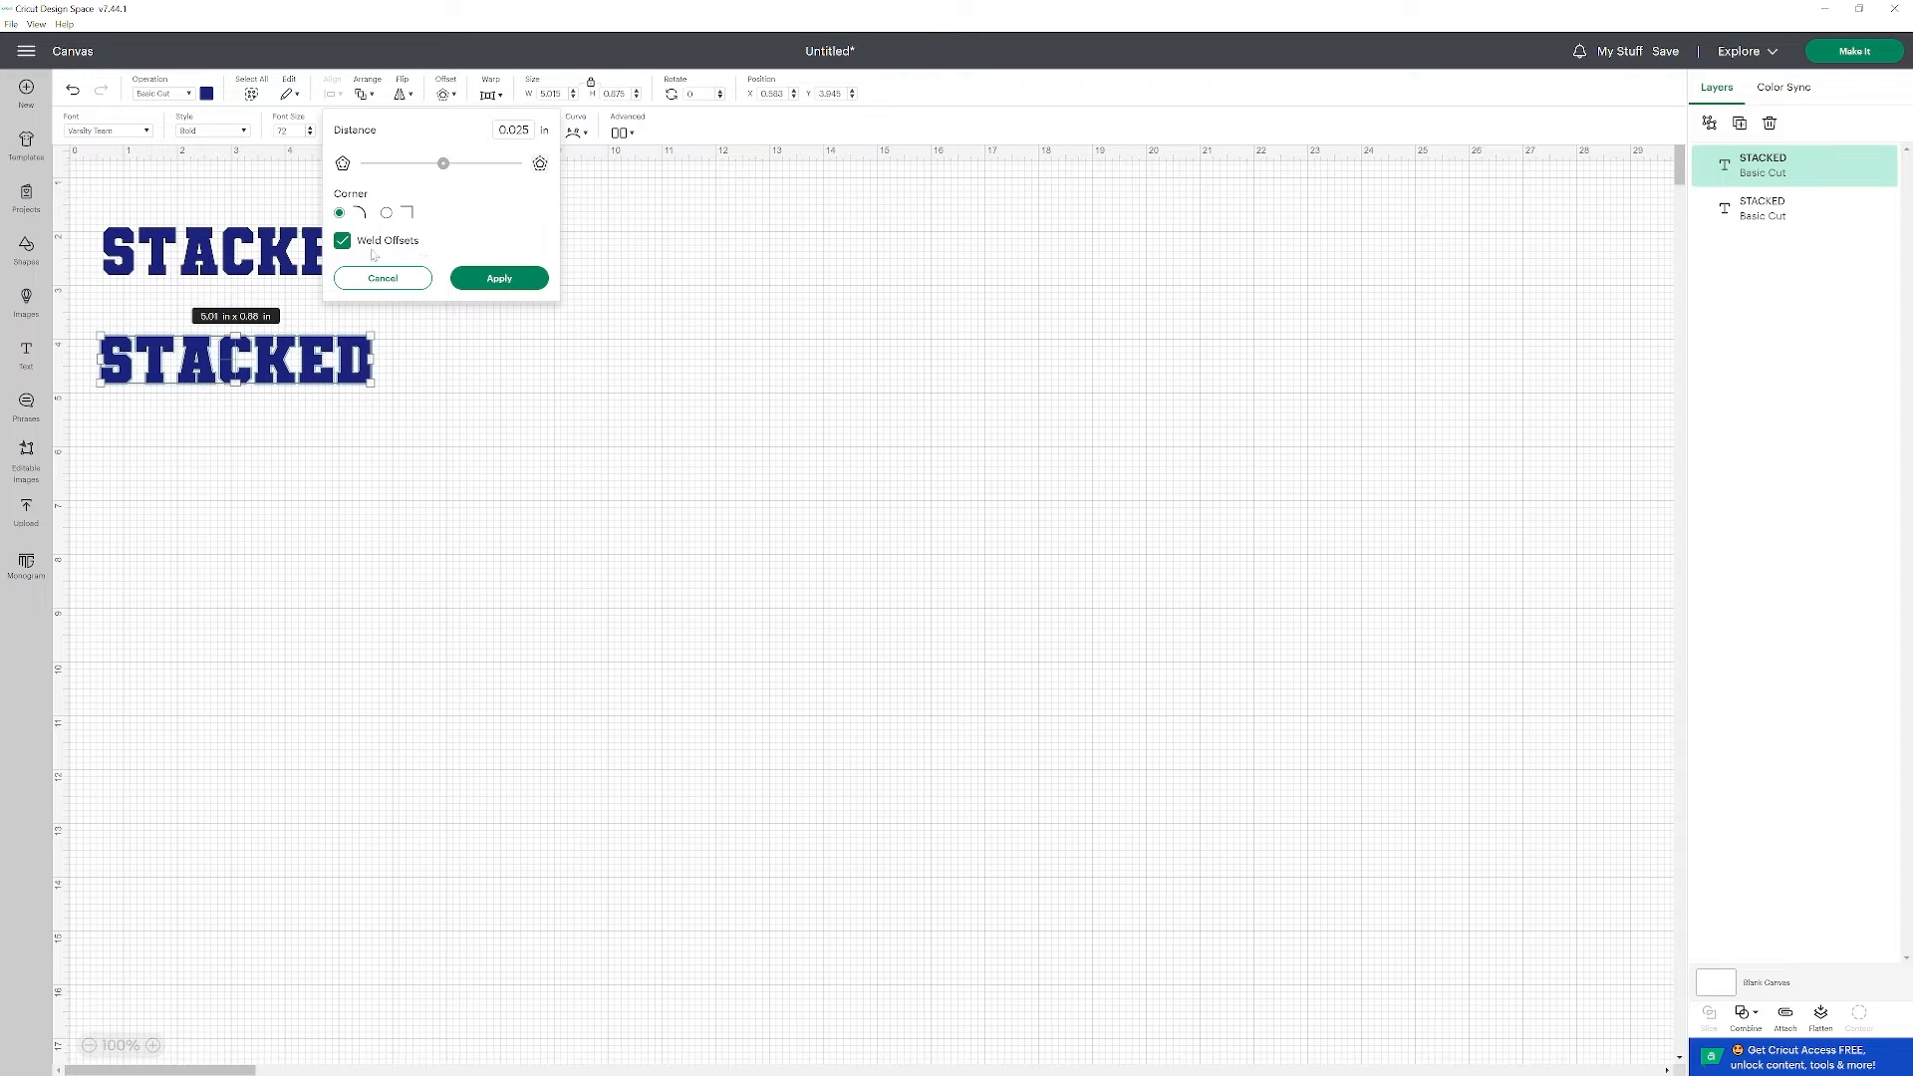
left_click(512, 282)
left_click(469, 358)
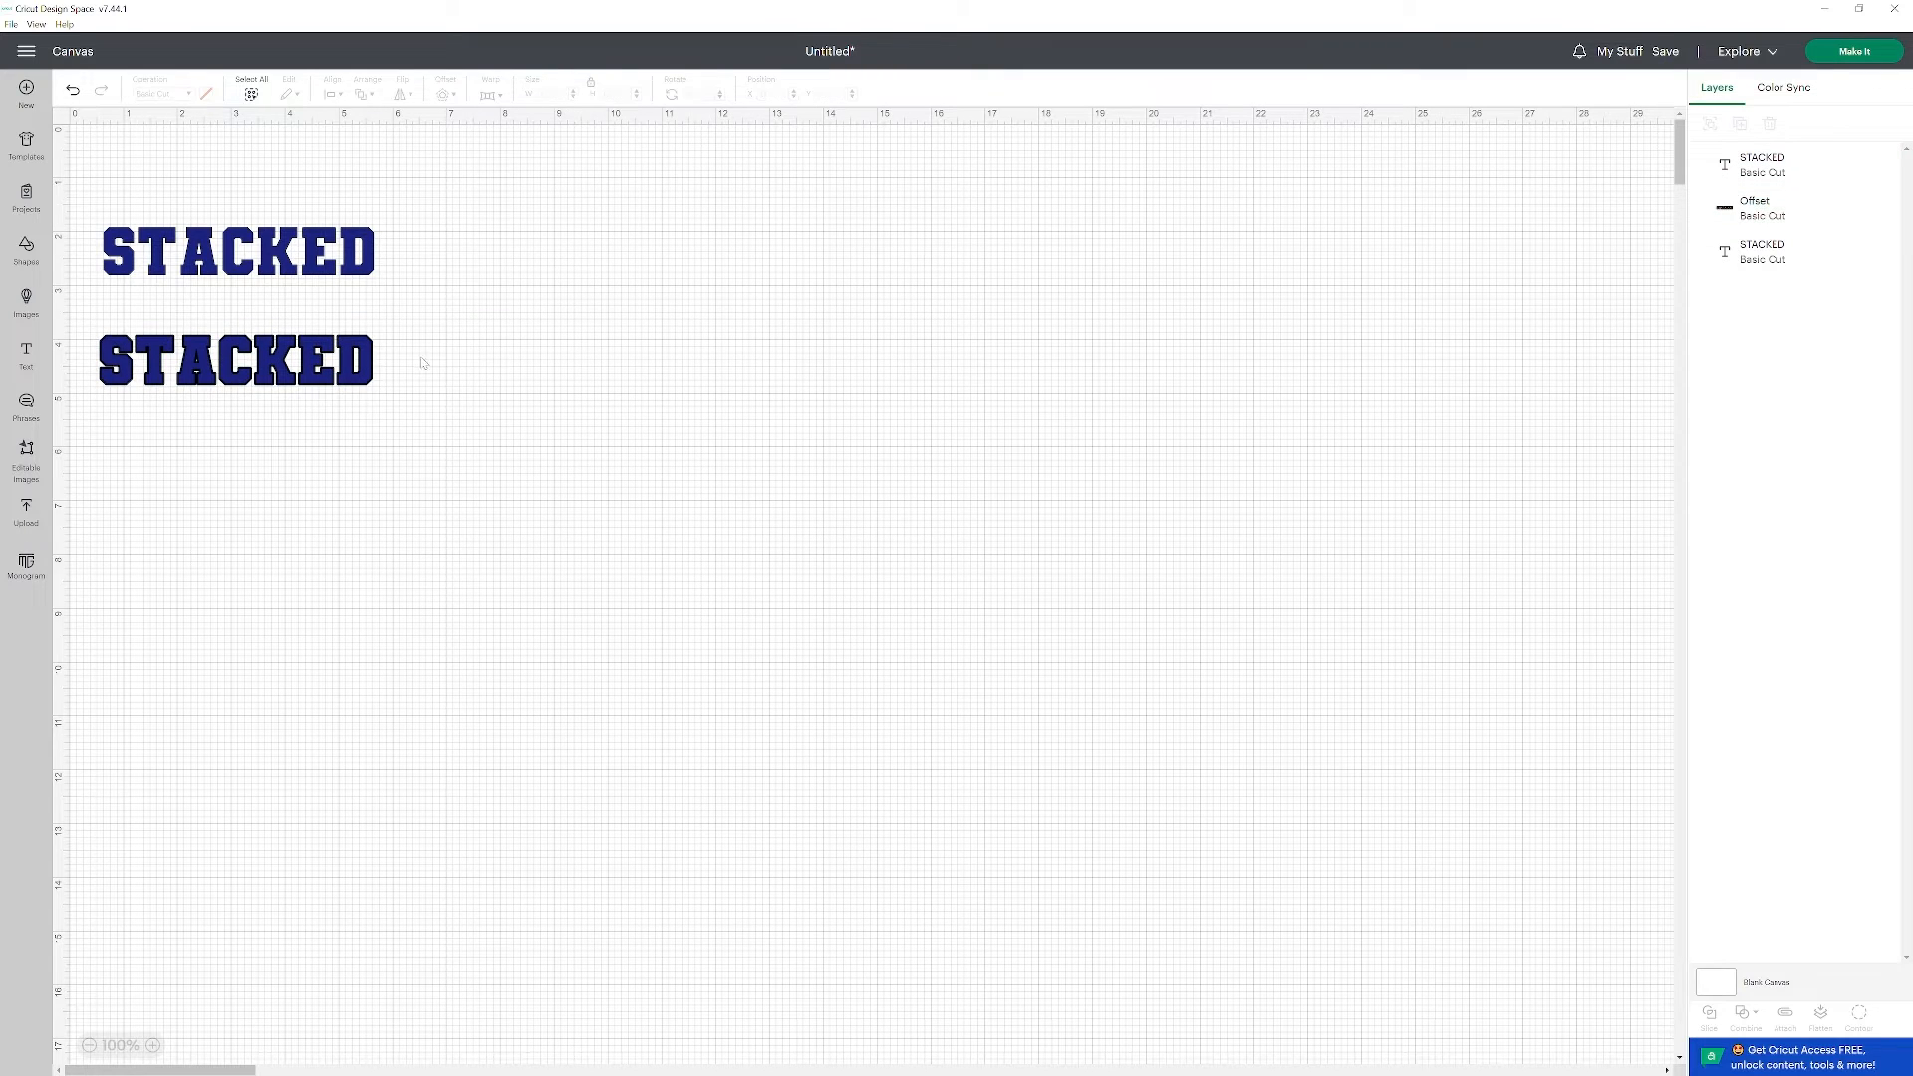
Subtract the lower STACKED text from its offset and move the resulting outline further down from the blue word.
left_click_drag(81, 320, 446, 447)
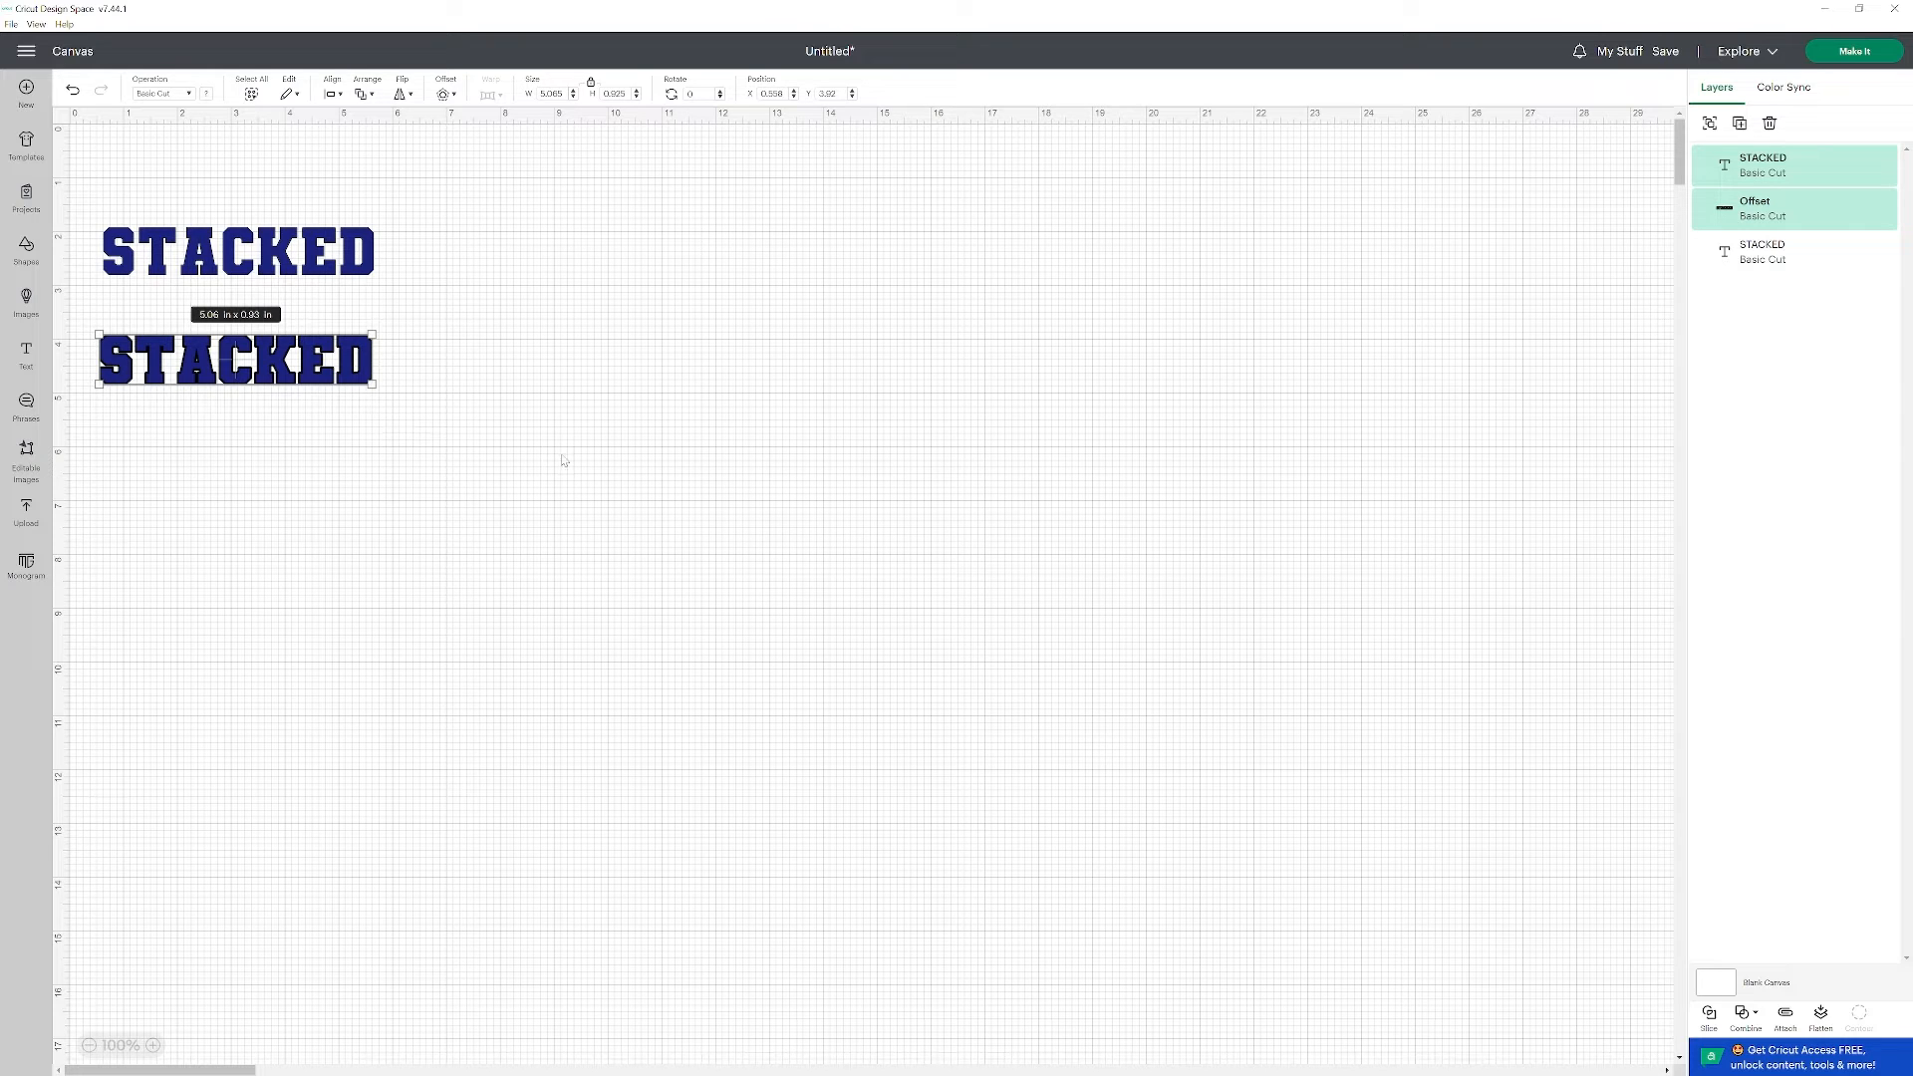
left_click(1756, 1019)
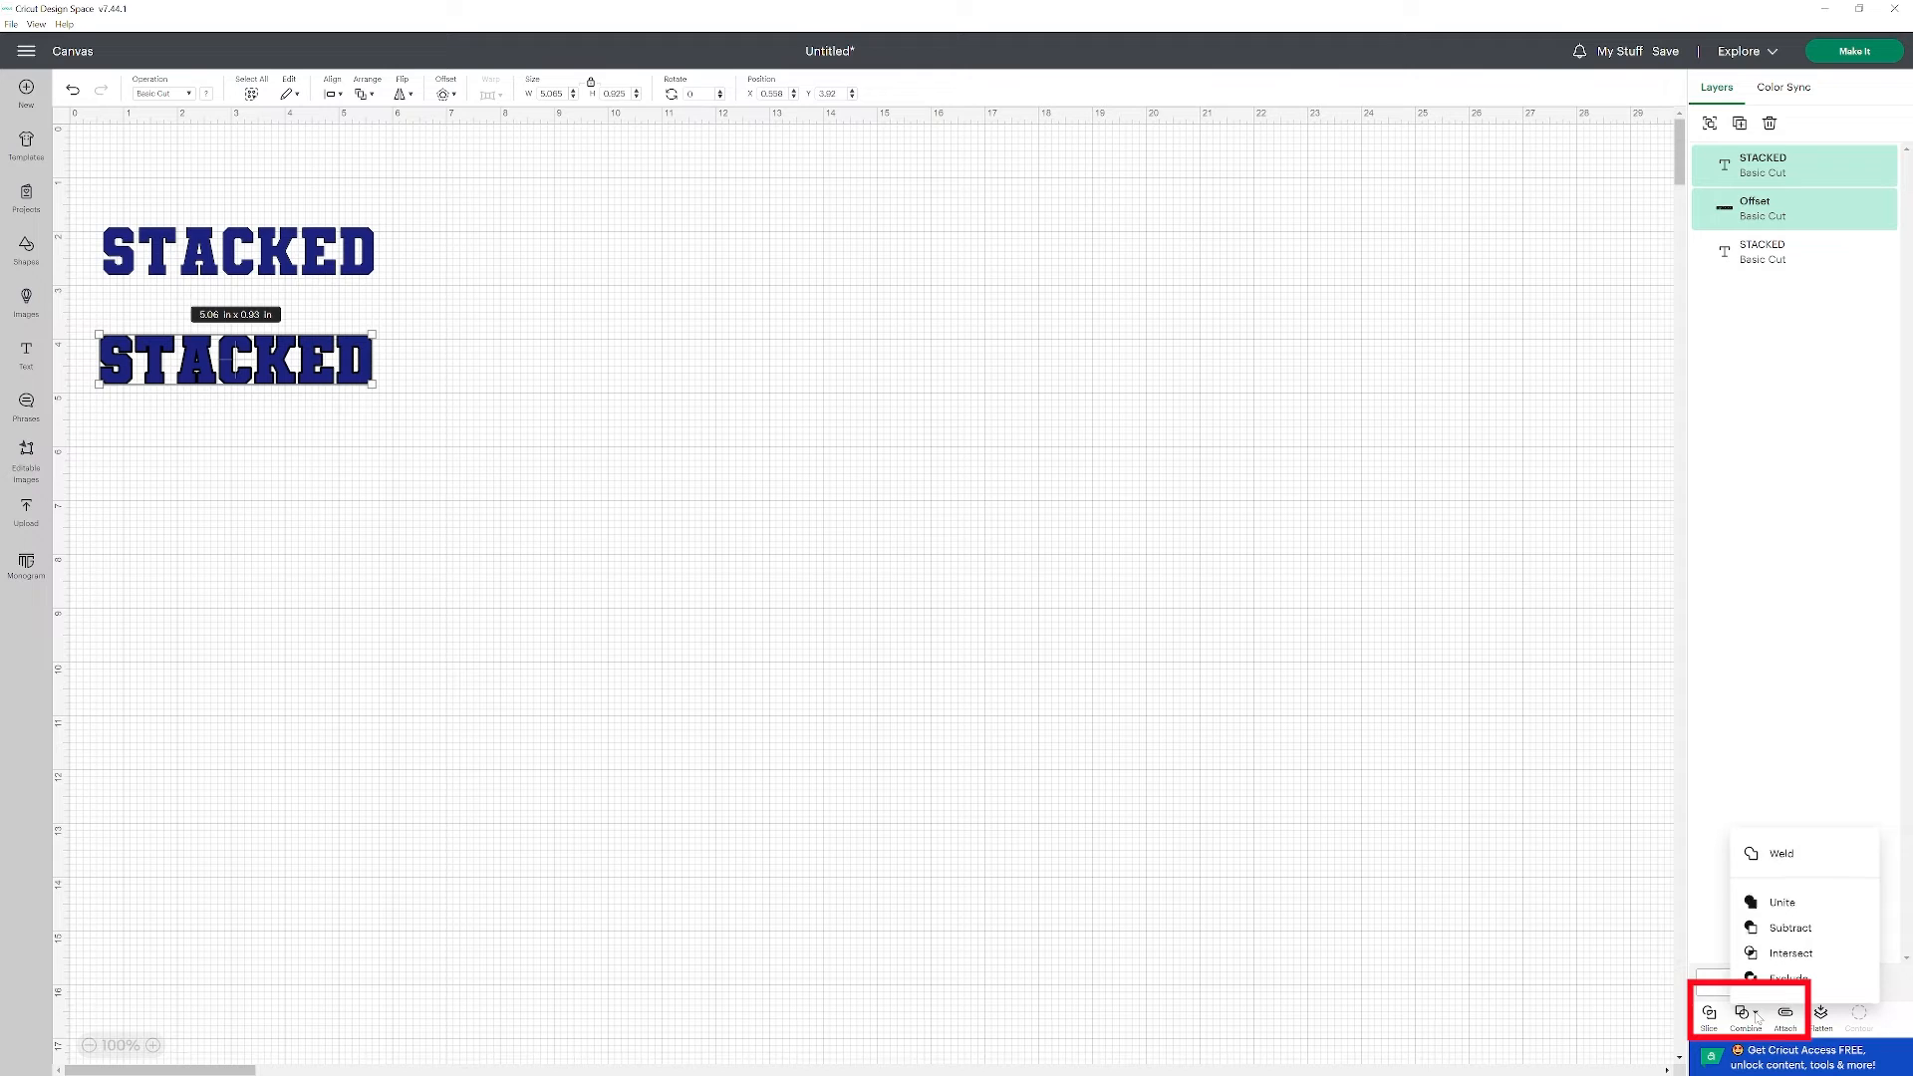
left_click(1788, 928)
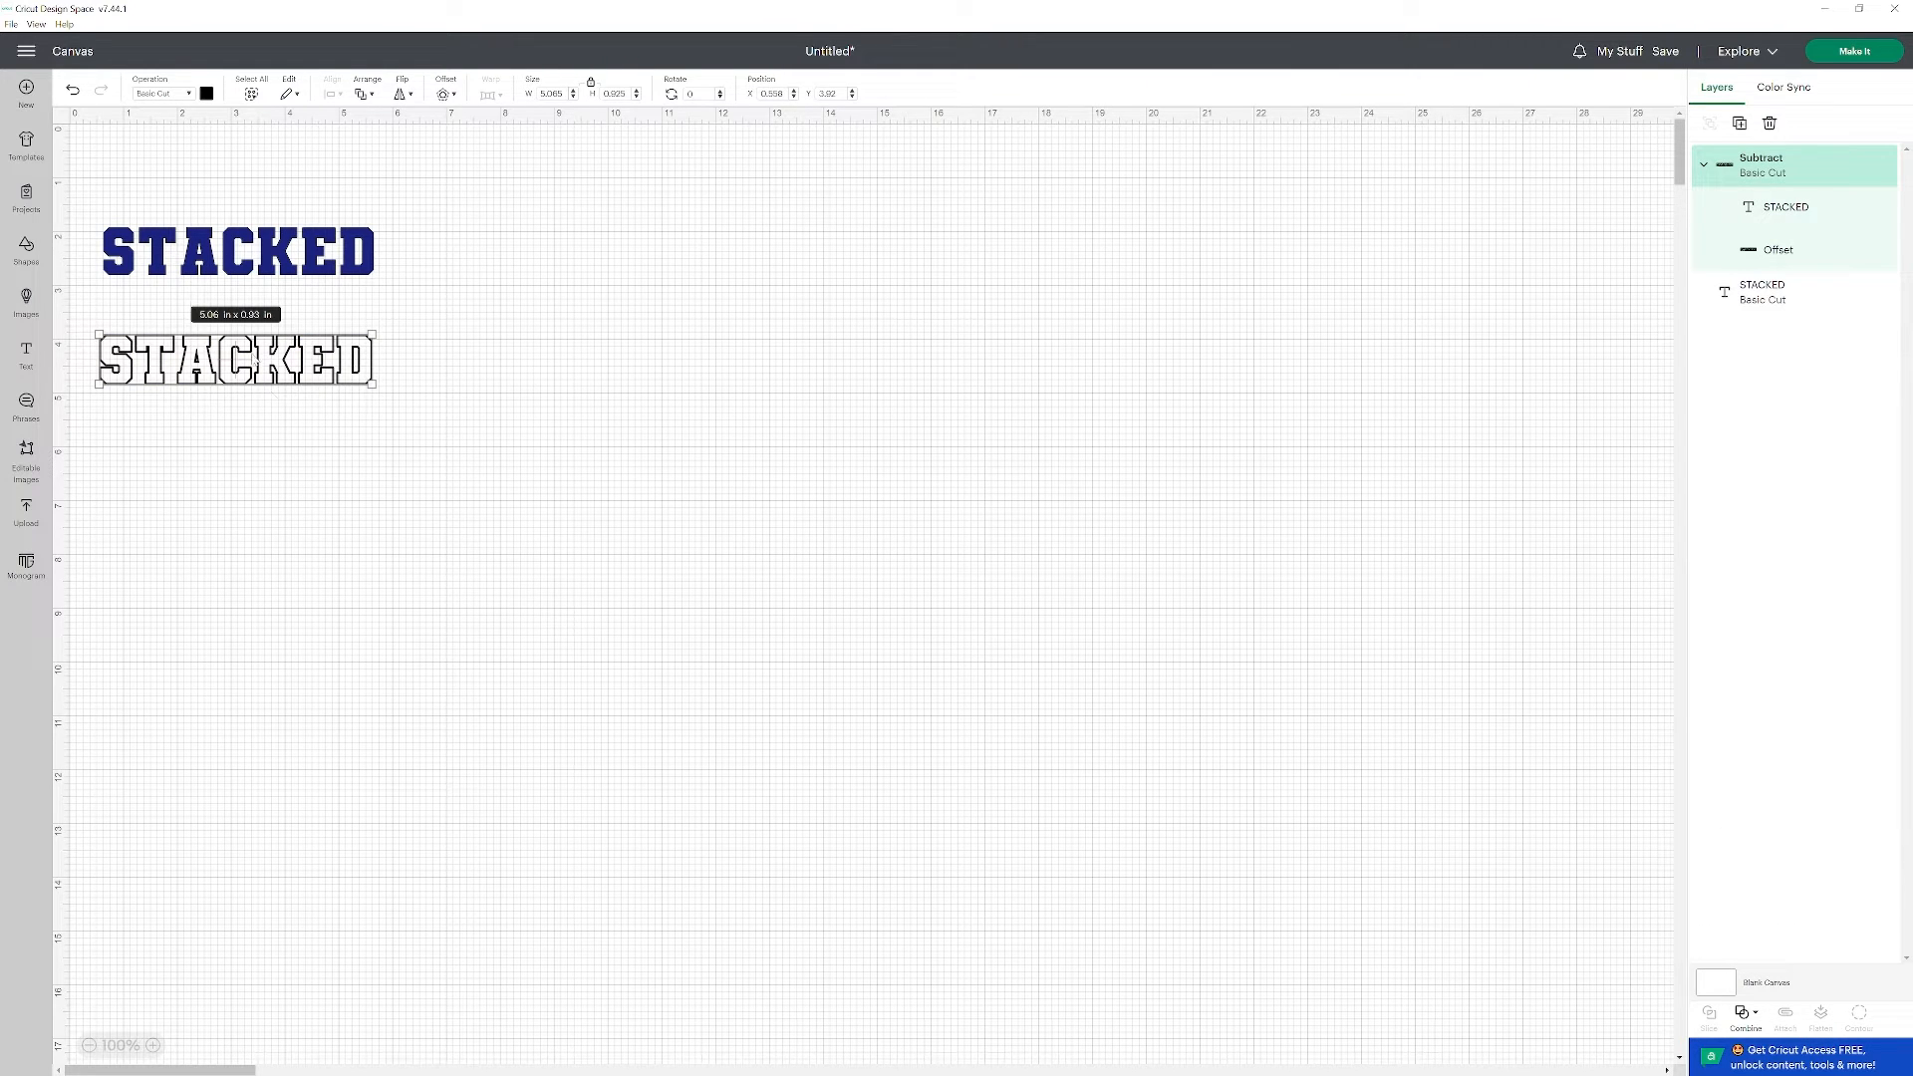
left_click(158, 410)
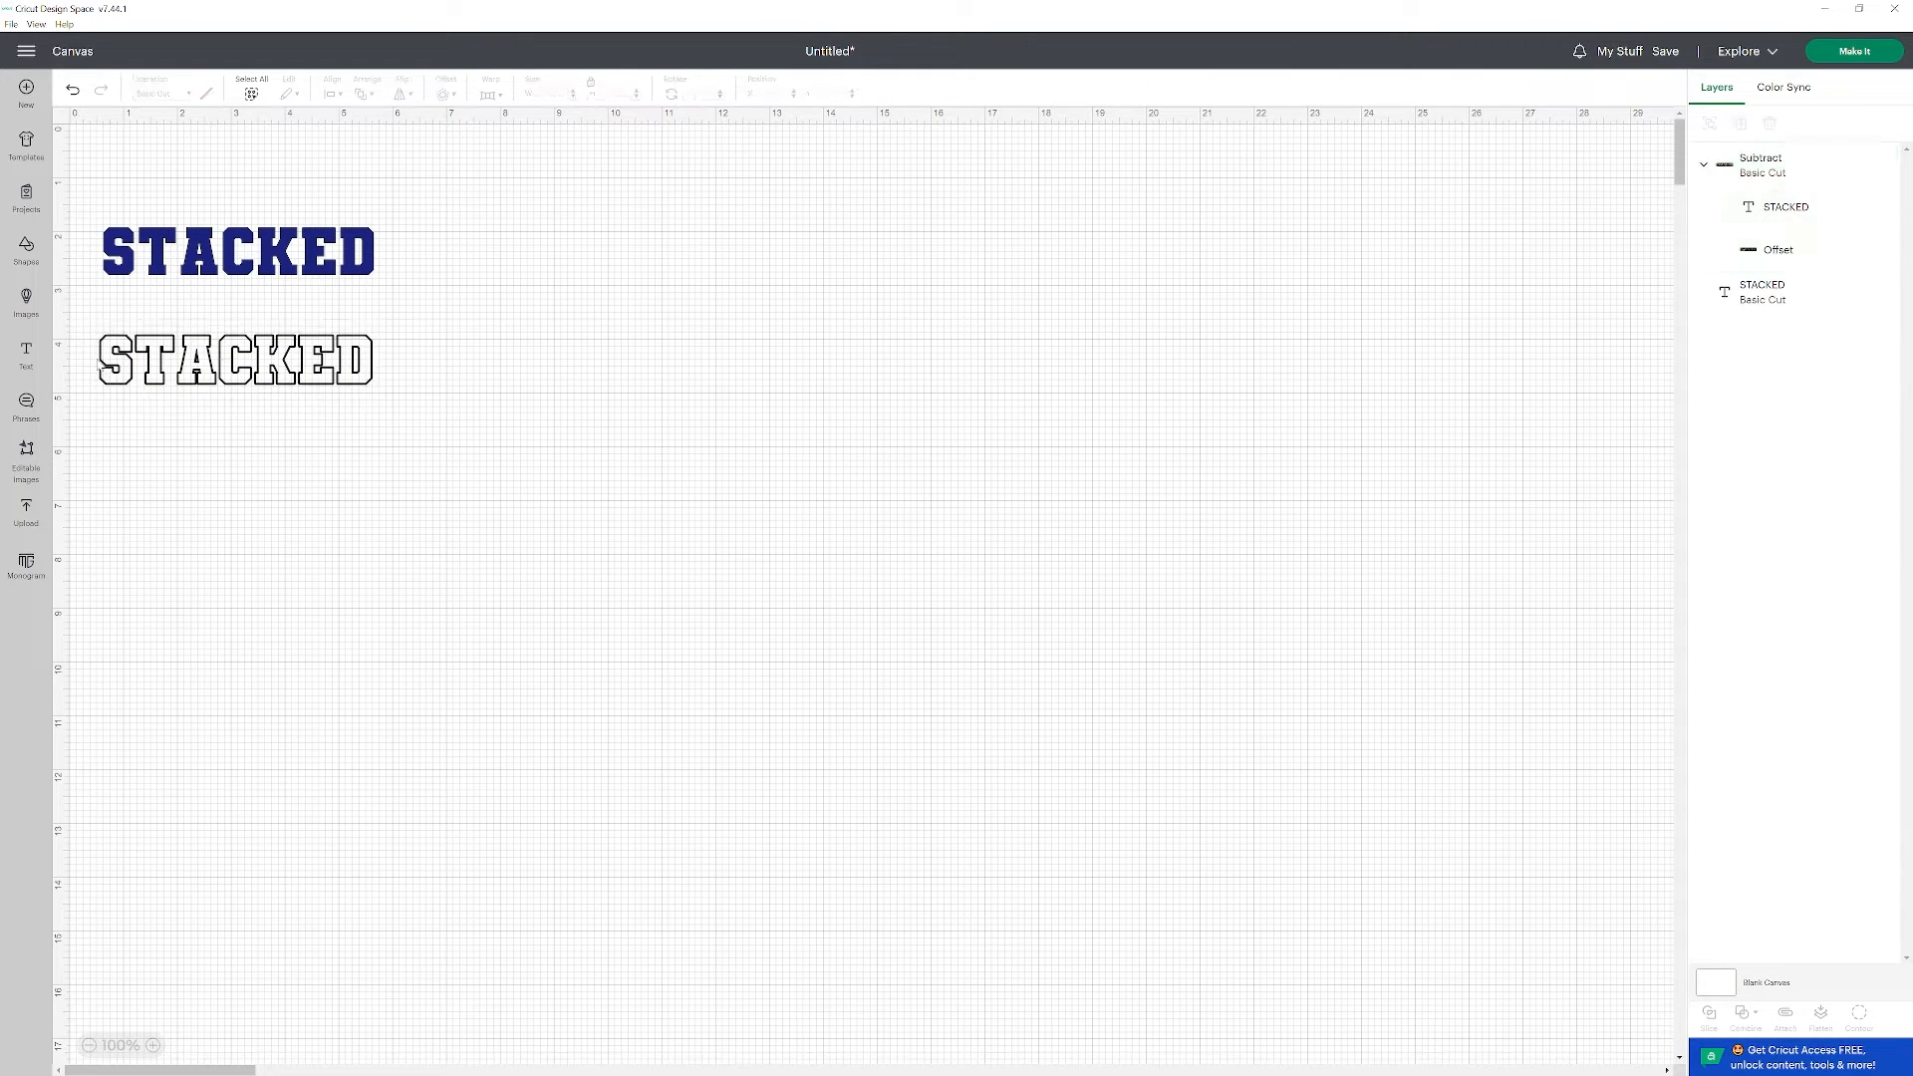
left_click_drag(196, 367, 192, 409)
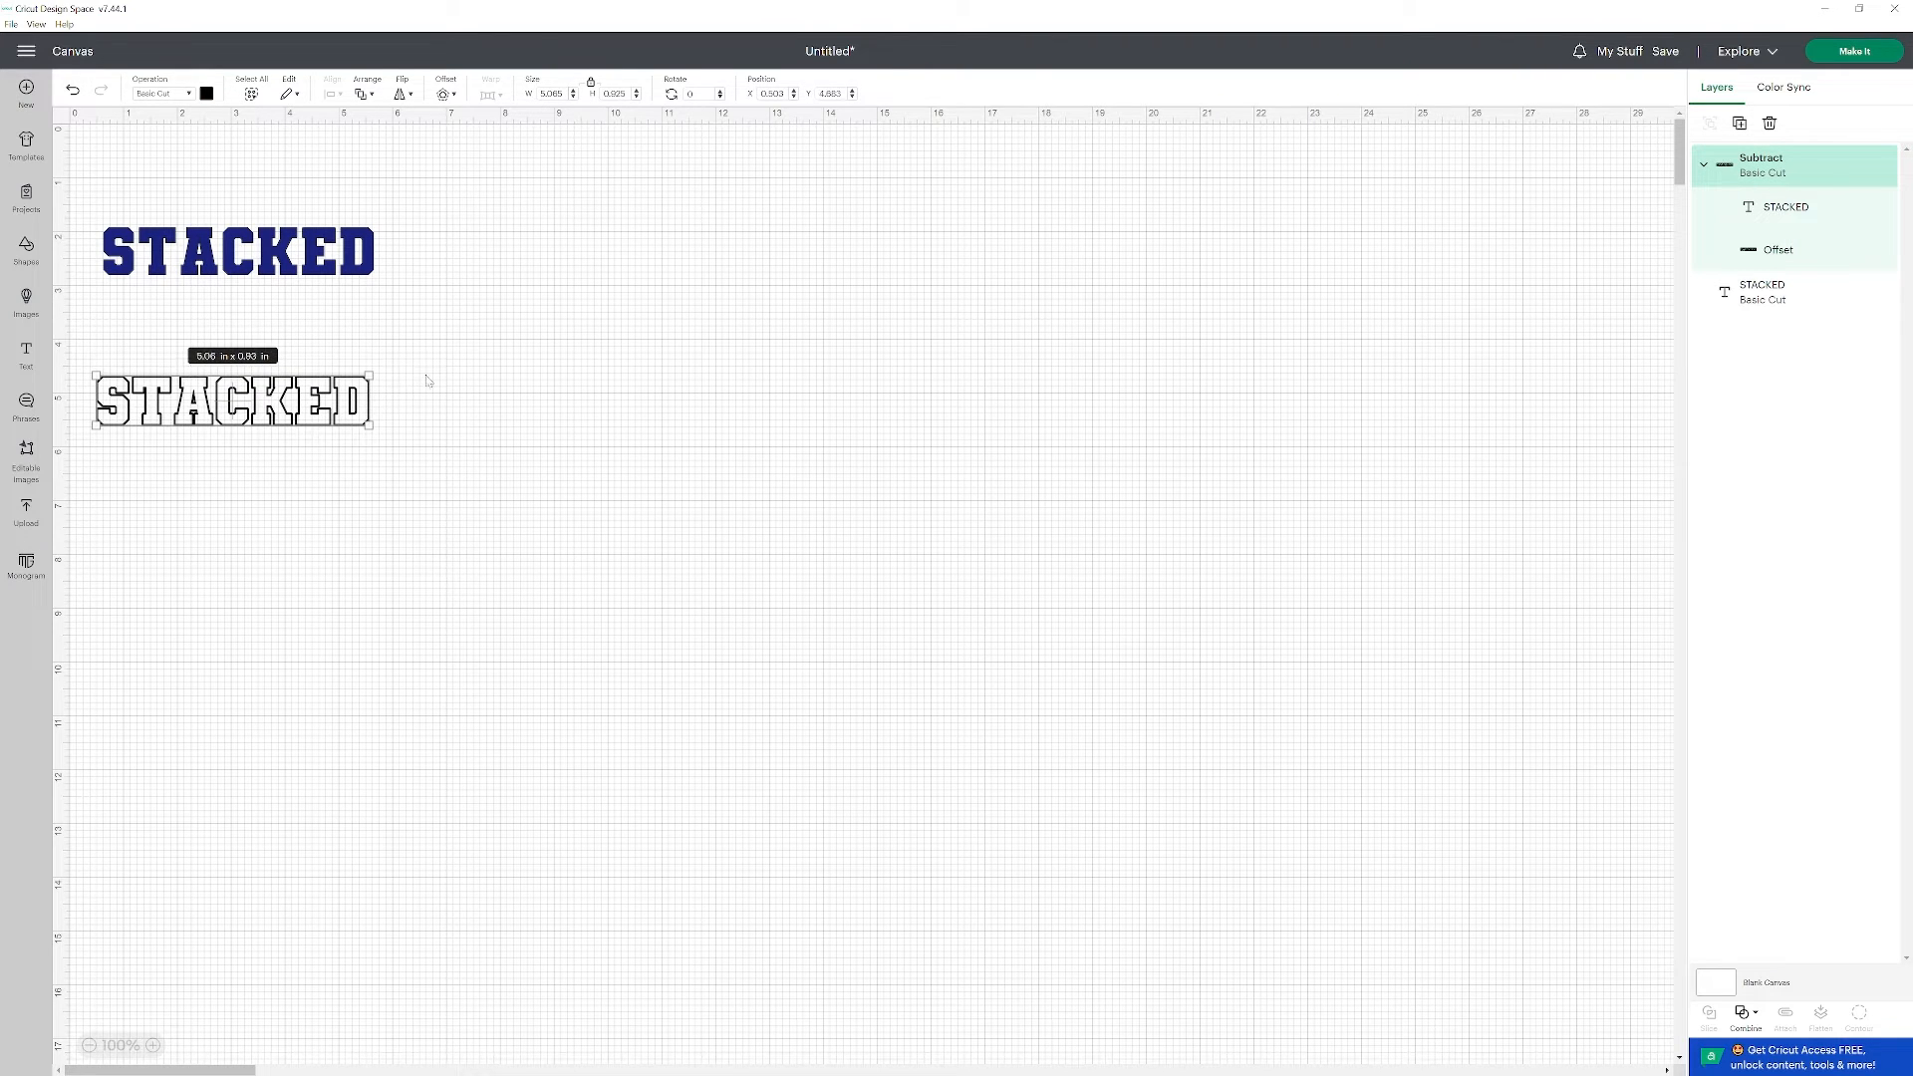
left_click(143, 315)
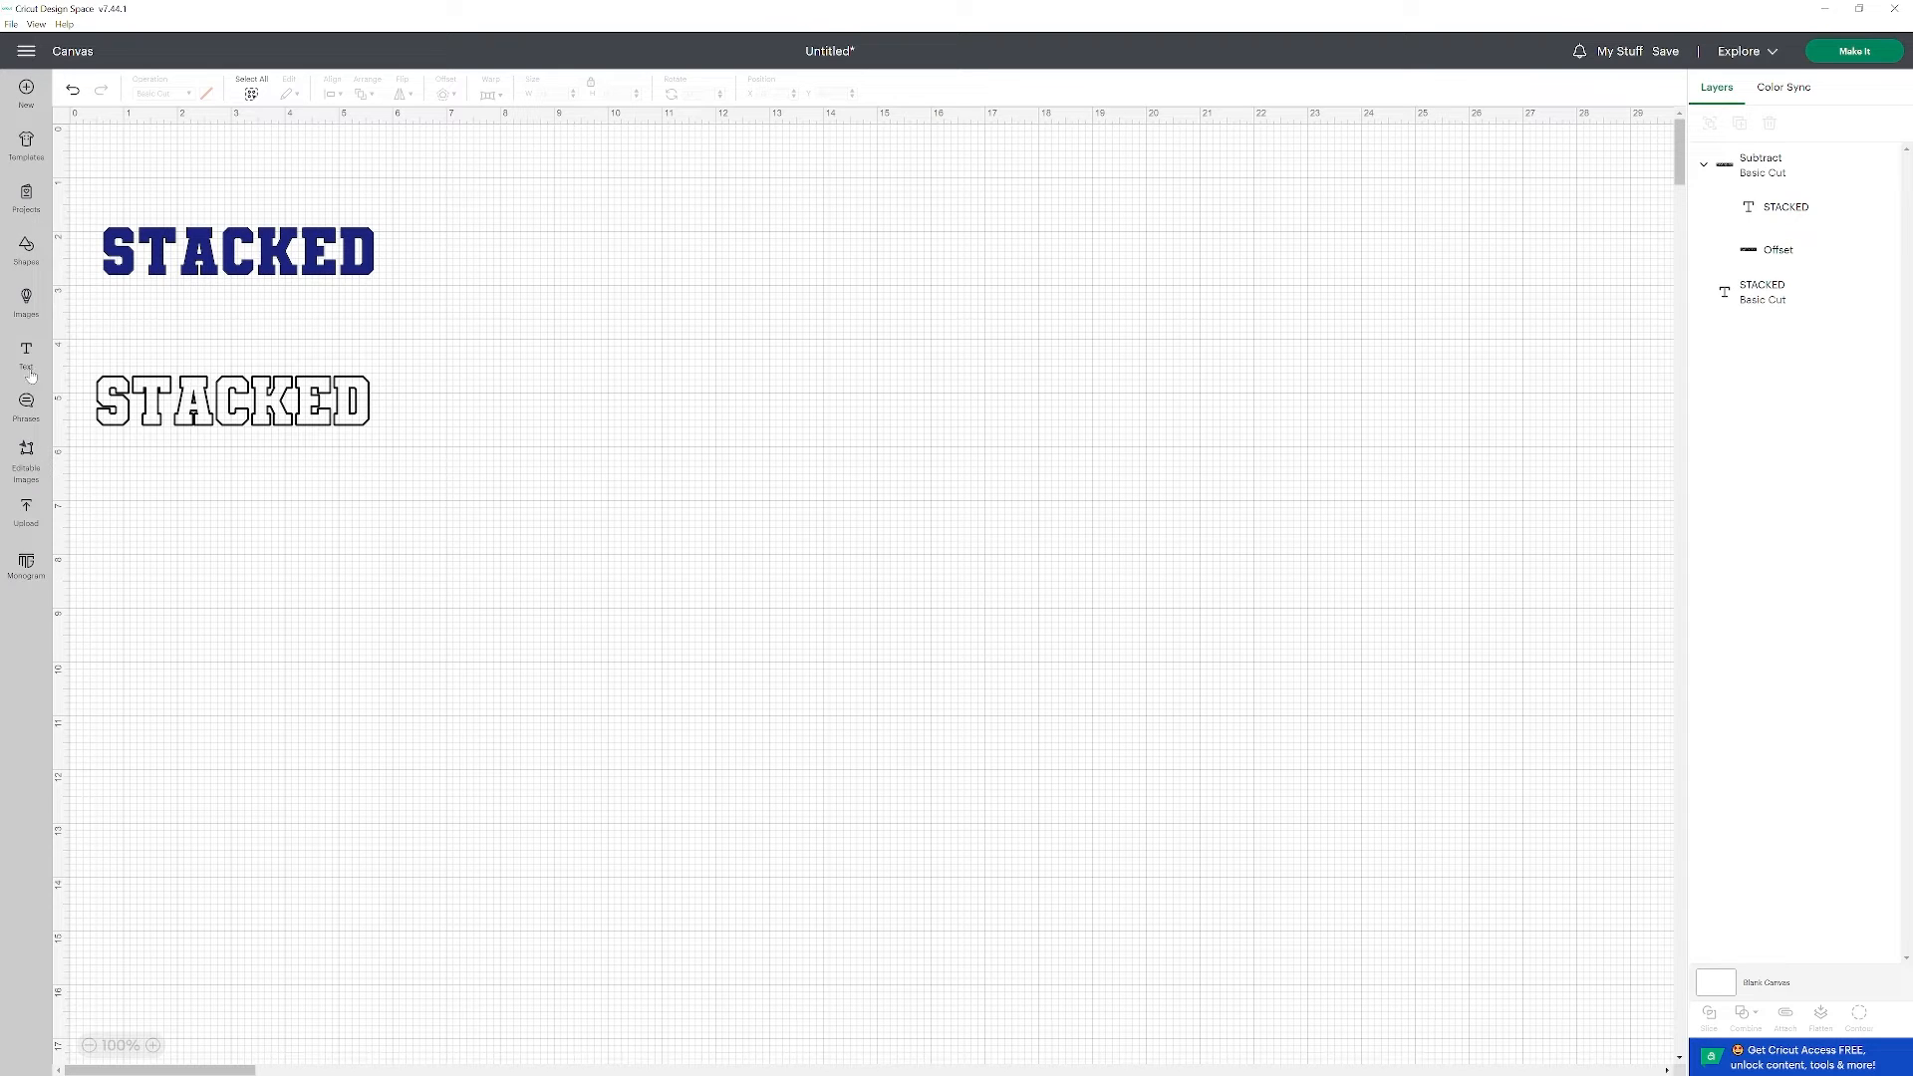
Insert a square, stretch it to about 5.46 x 2 in, and place it over the lower half of the outlined word.
left_click(27, 254)
left_click(277, 347)
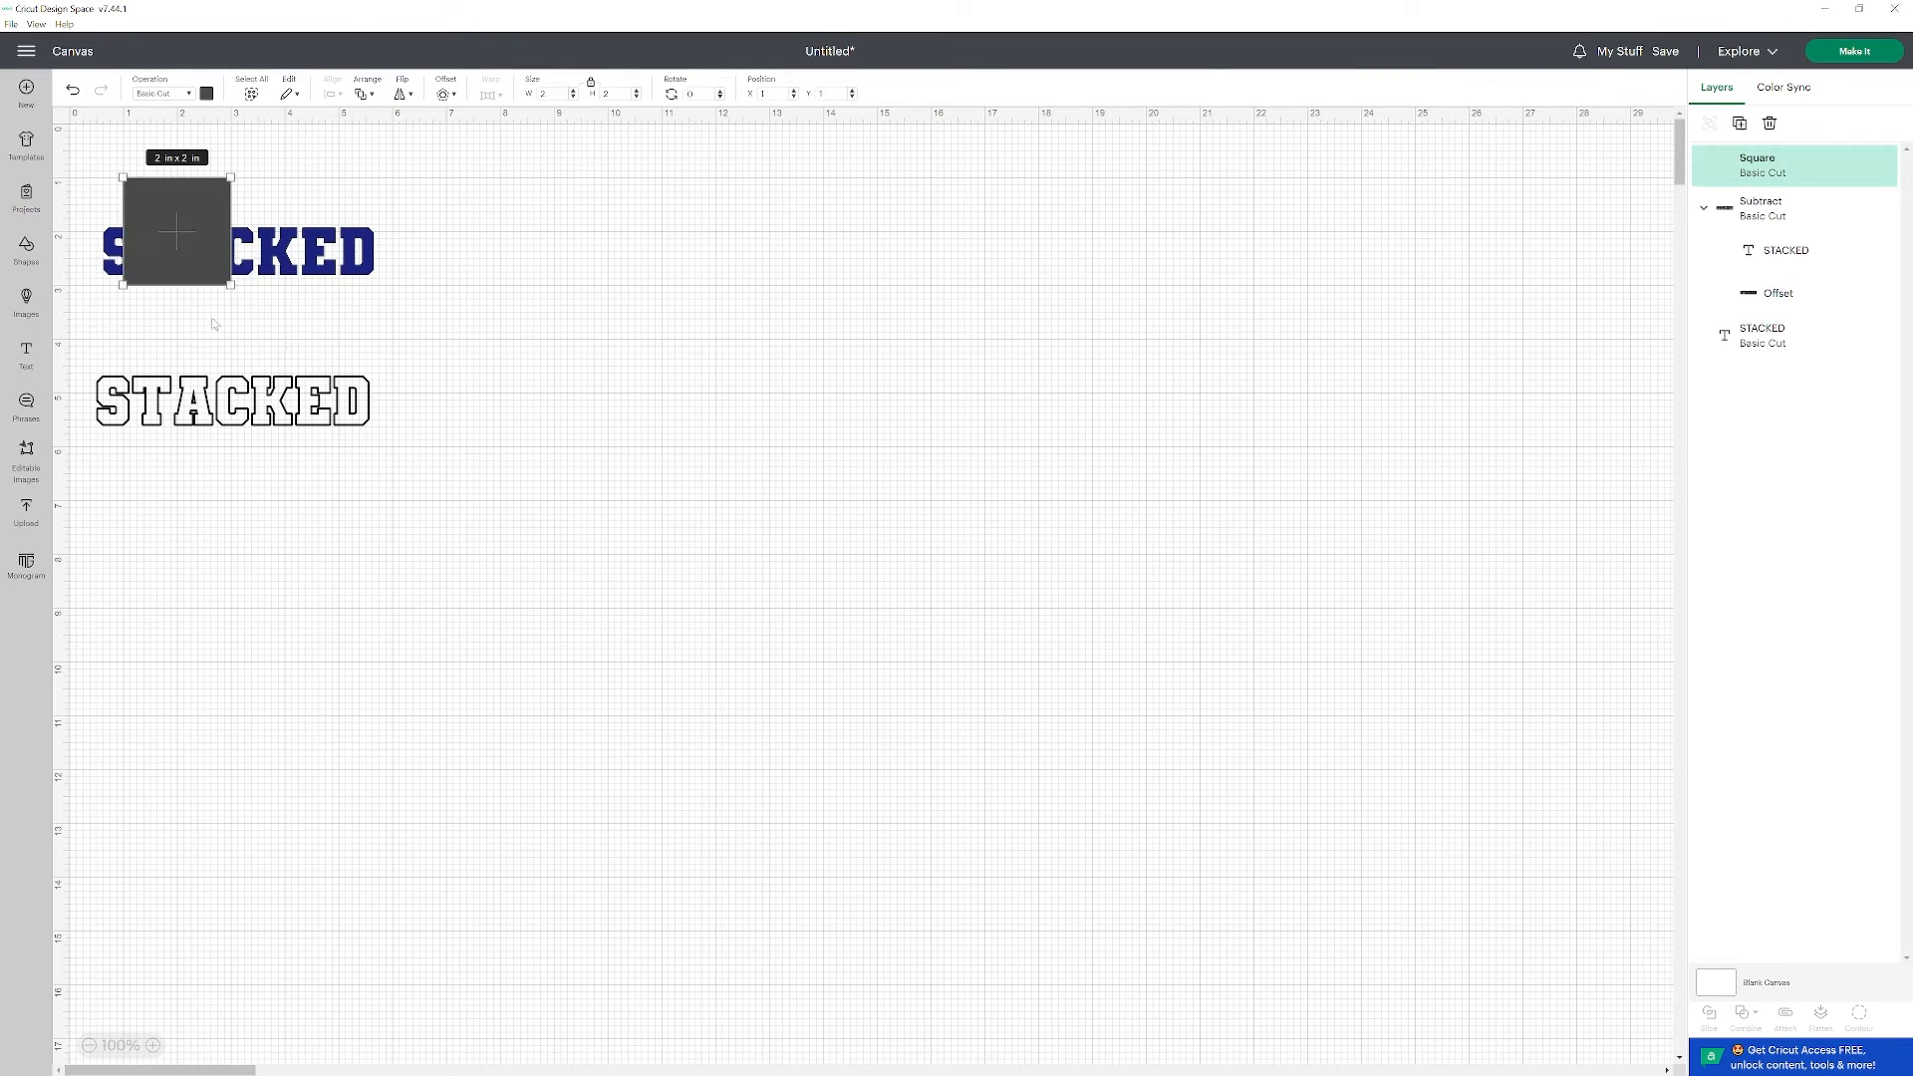
left_click_drag(203, 284, 377, 489)
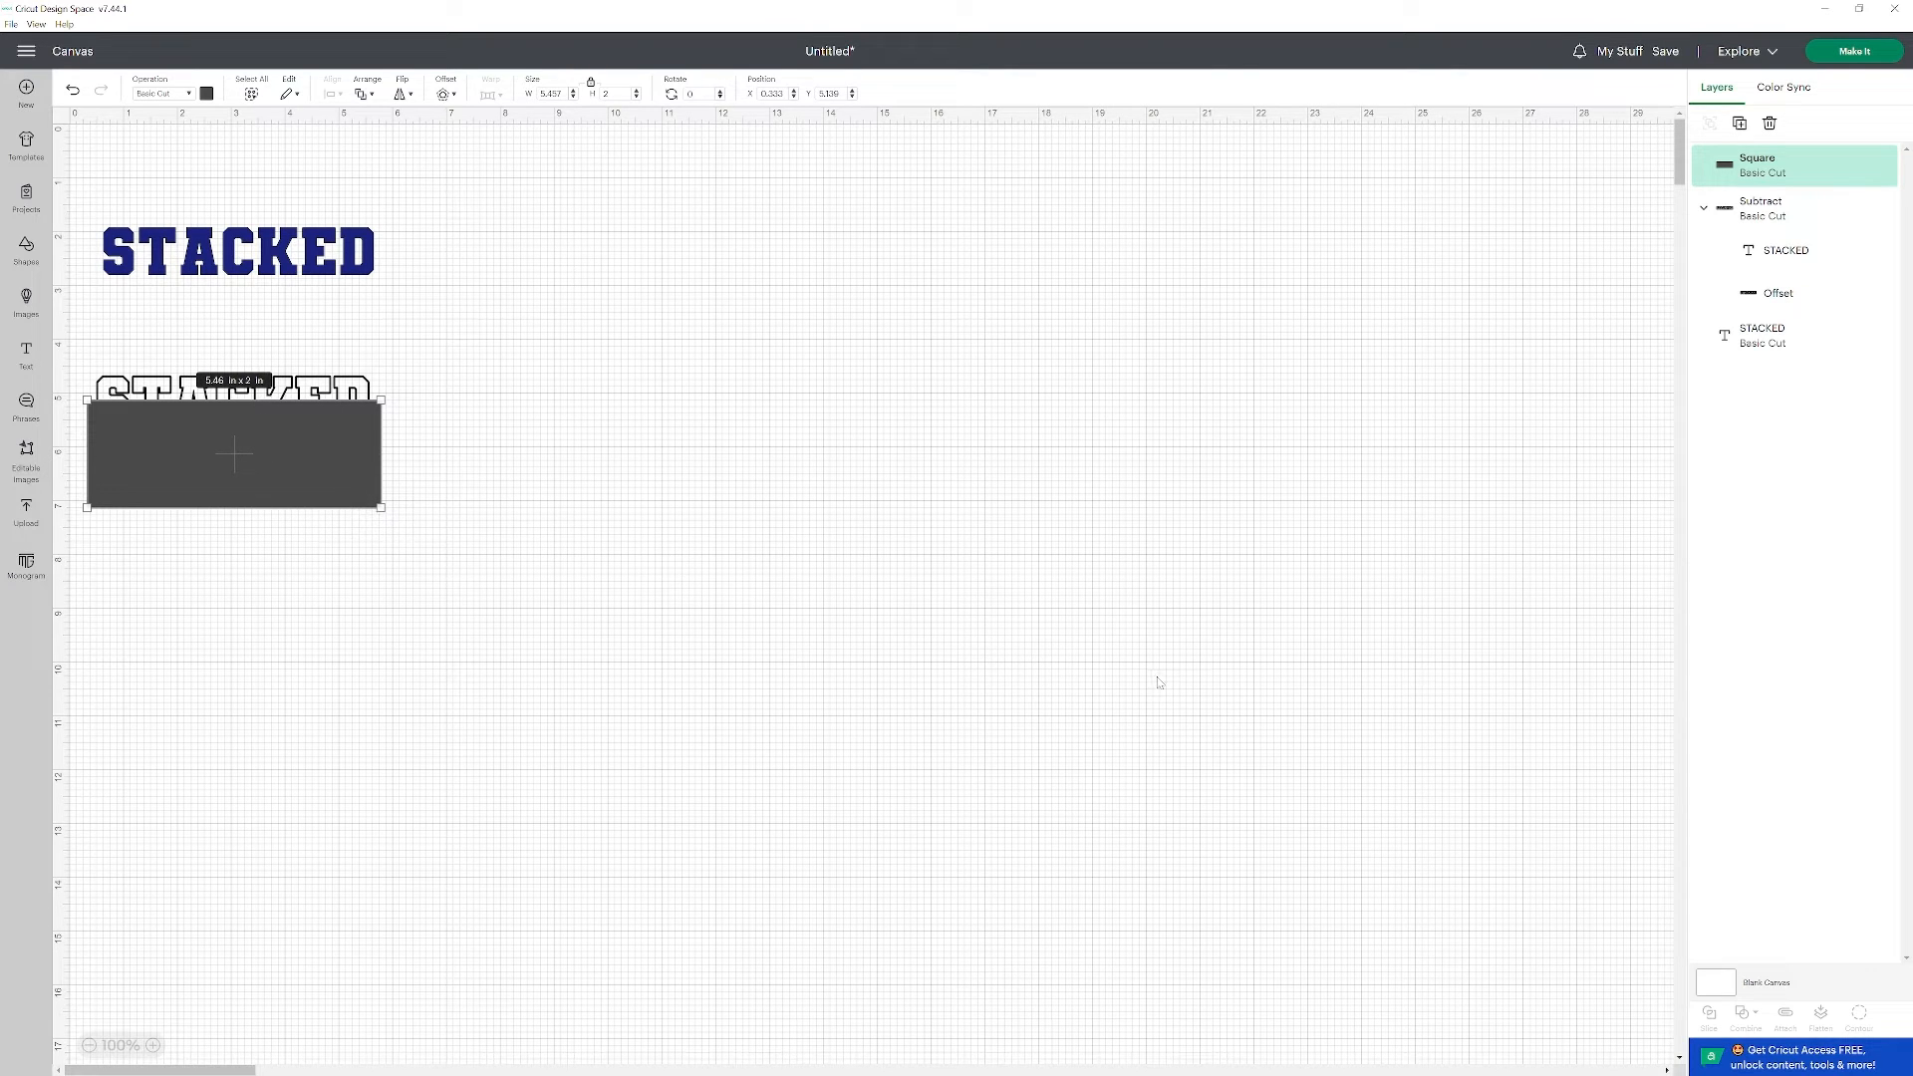
Slice the outlined STACKED word with the overlapping rectangle.
left_click(581, 644)
left_click_drag(76, 343, 424, 536)
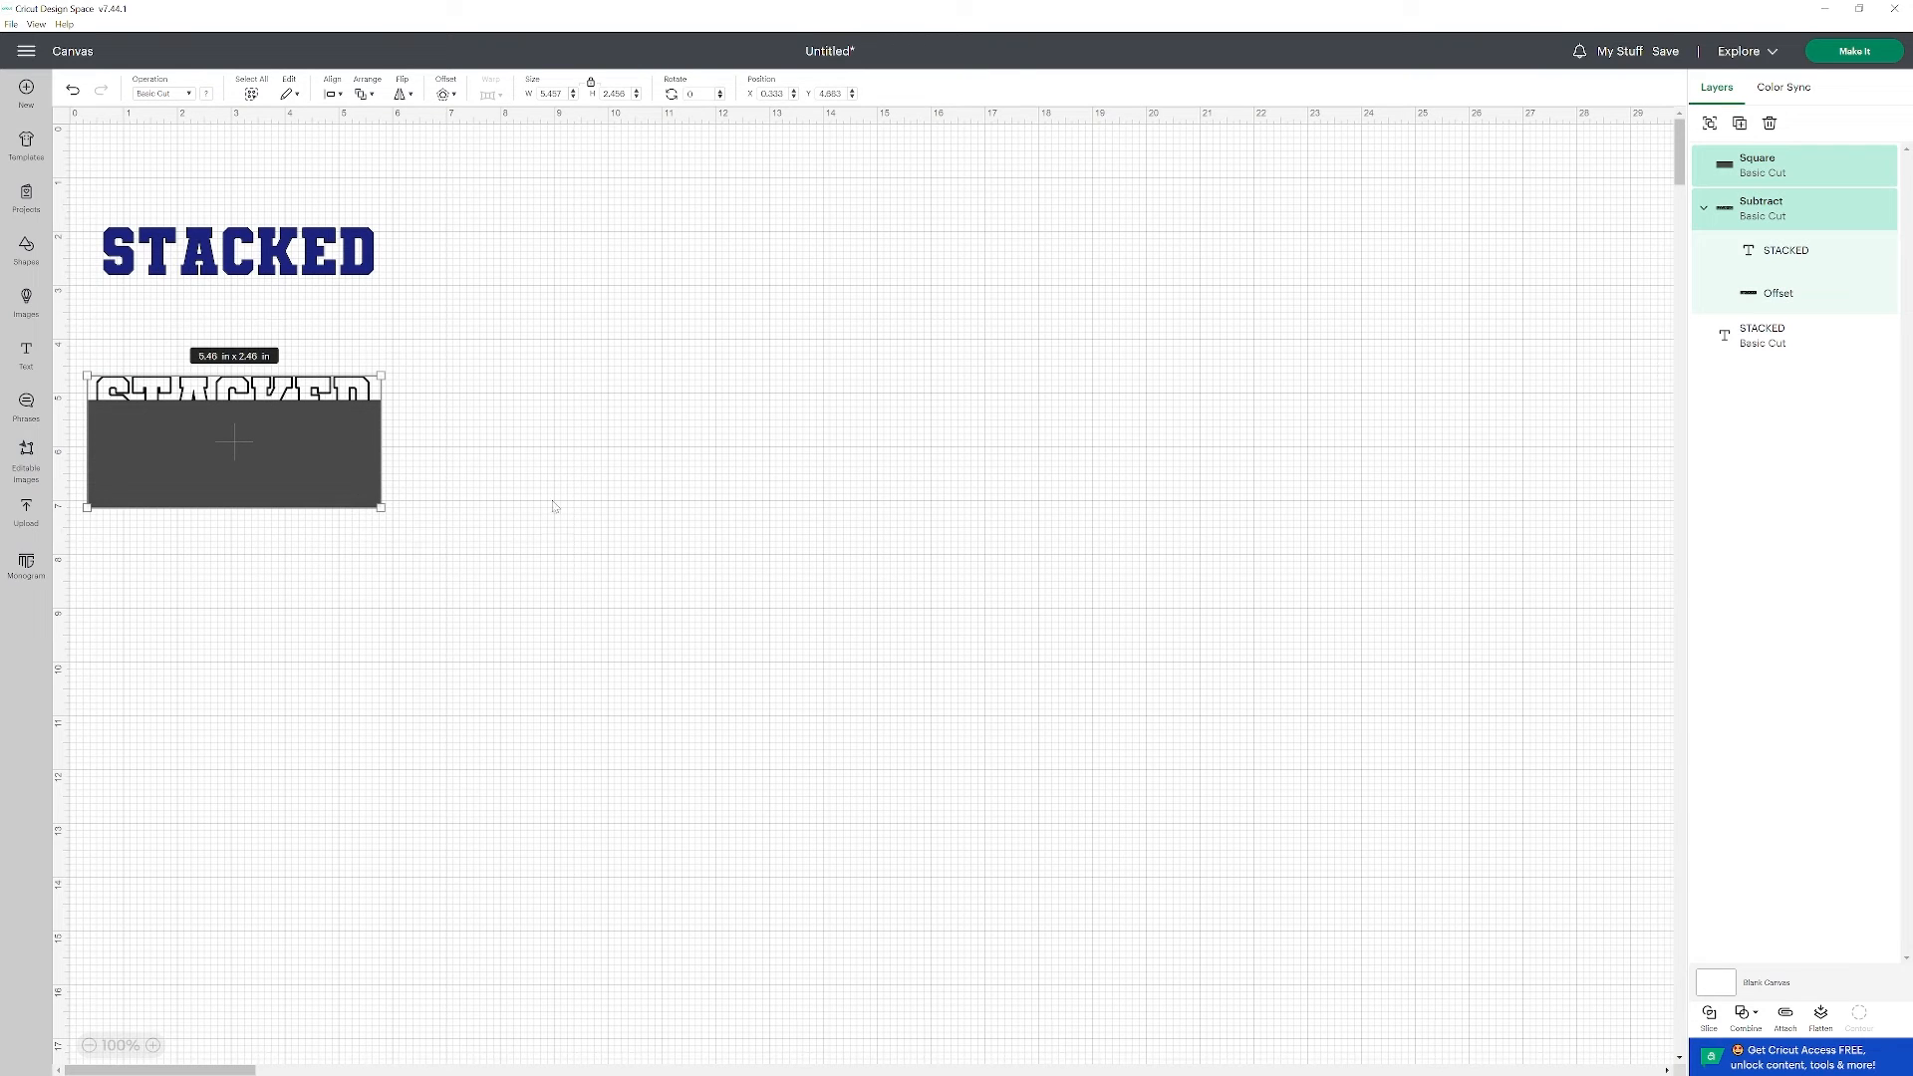
left_click(1706, 1014)
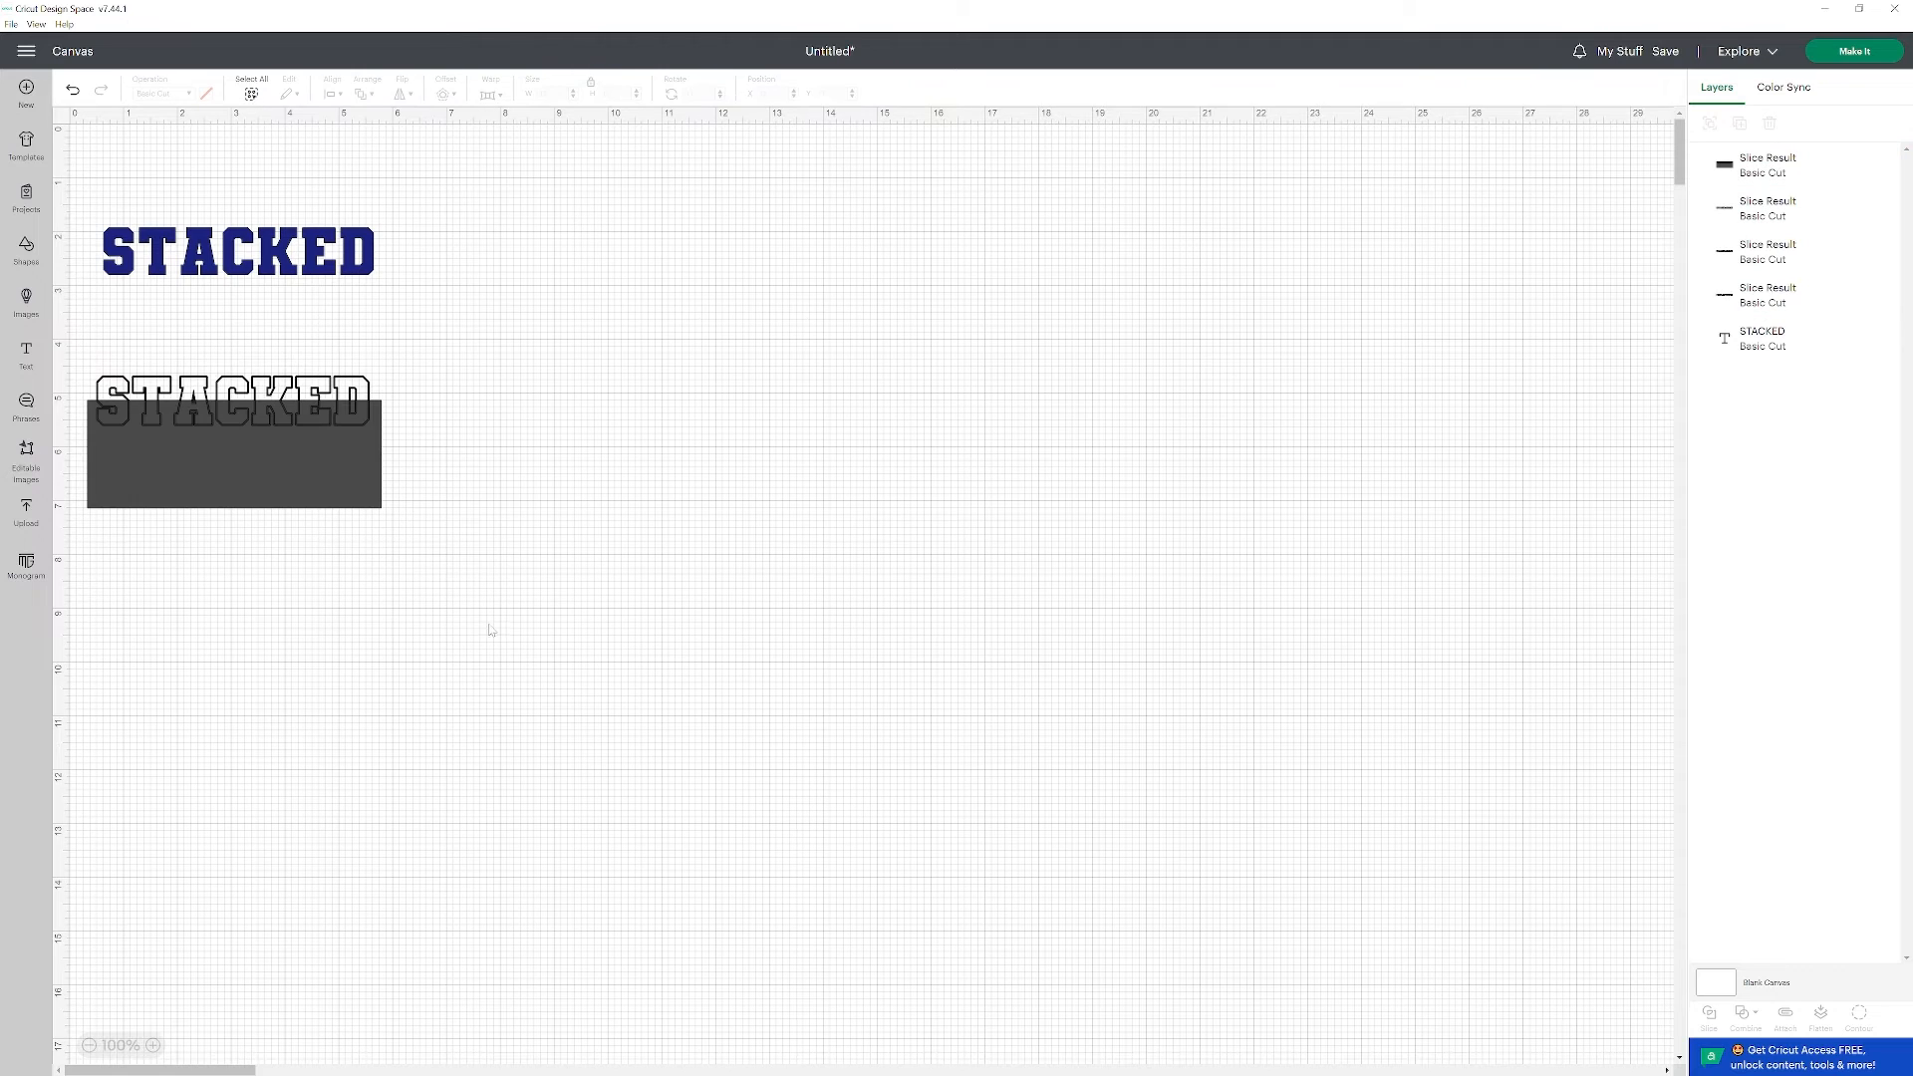
Delete the leftover gray rectangle and the gray letter pieces, keeping the two halves of the black outline.
left_click(295, 459)
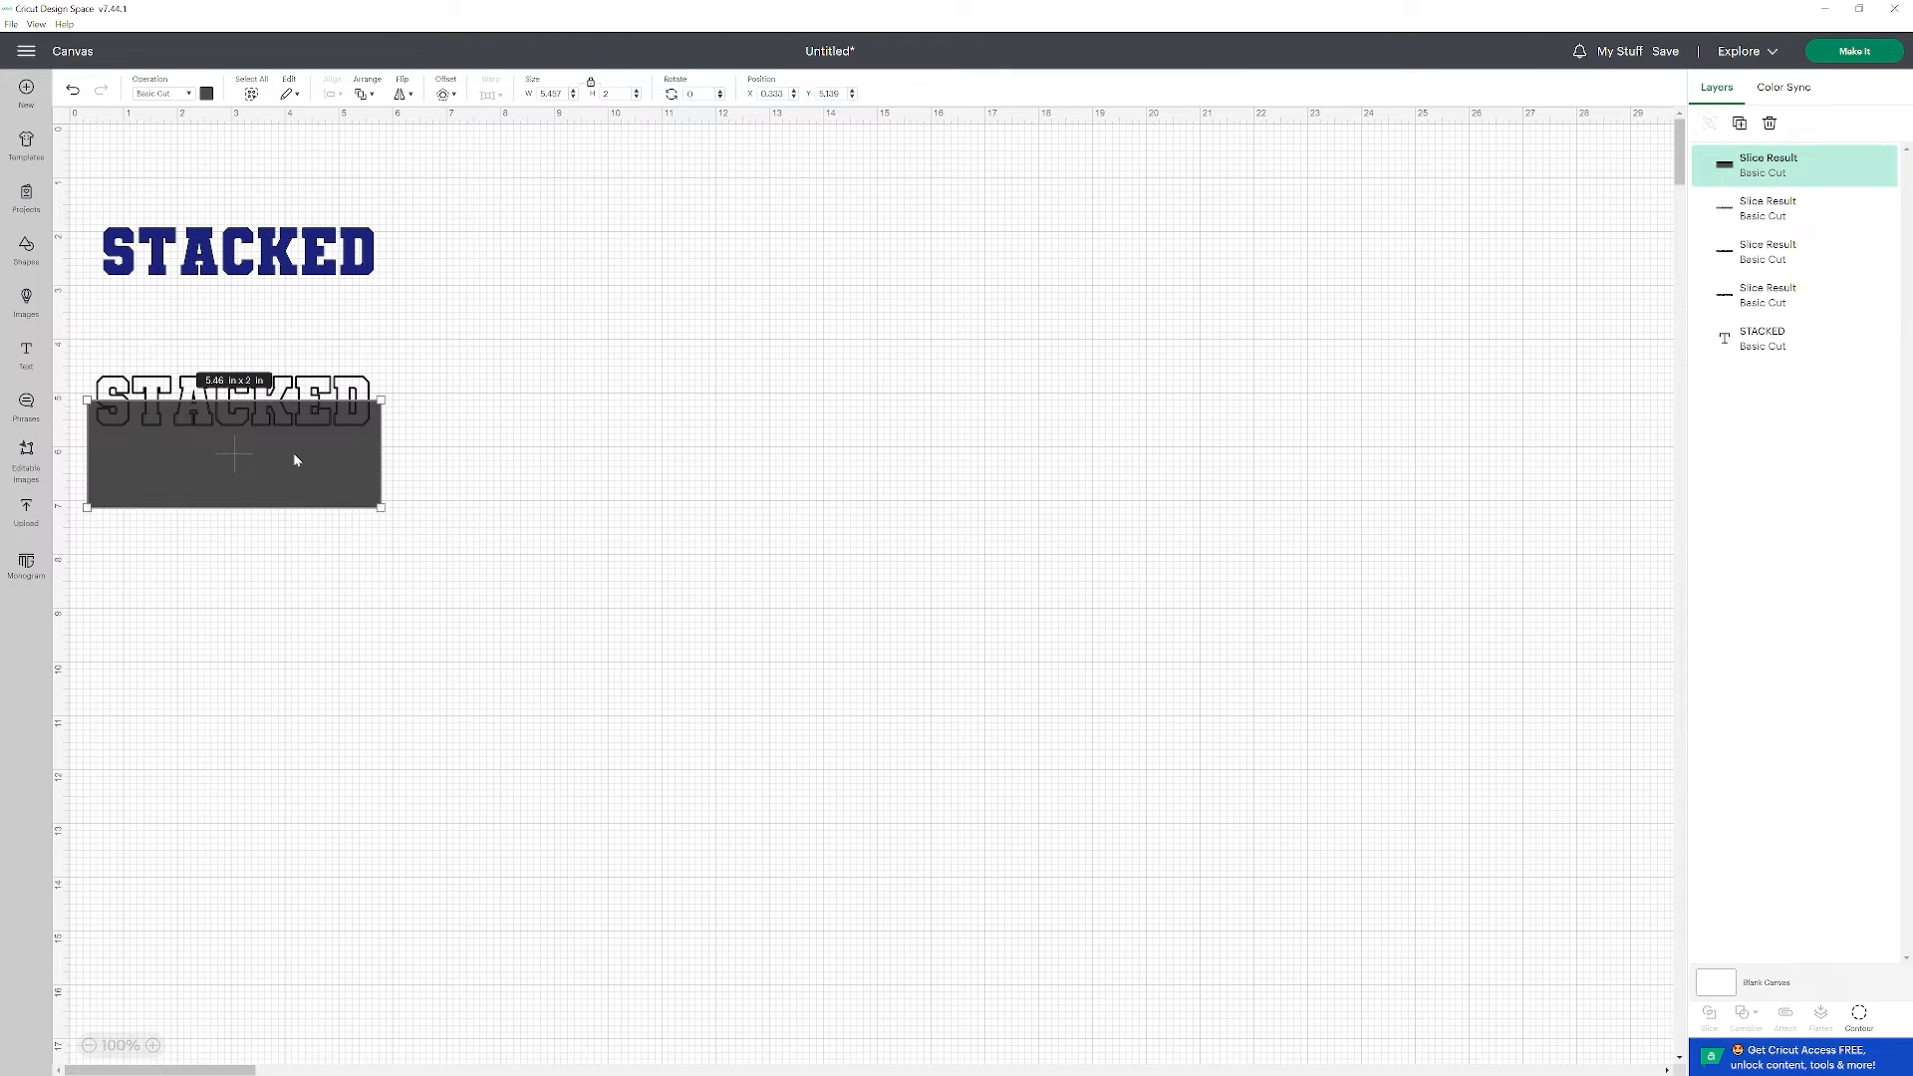
key("Delete")
left_click(287, 426)
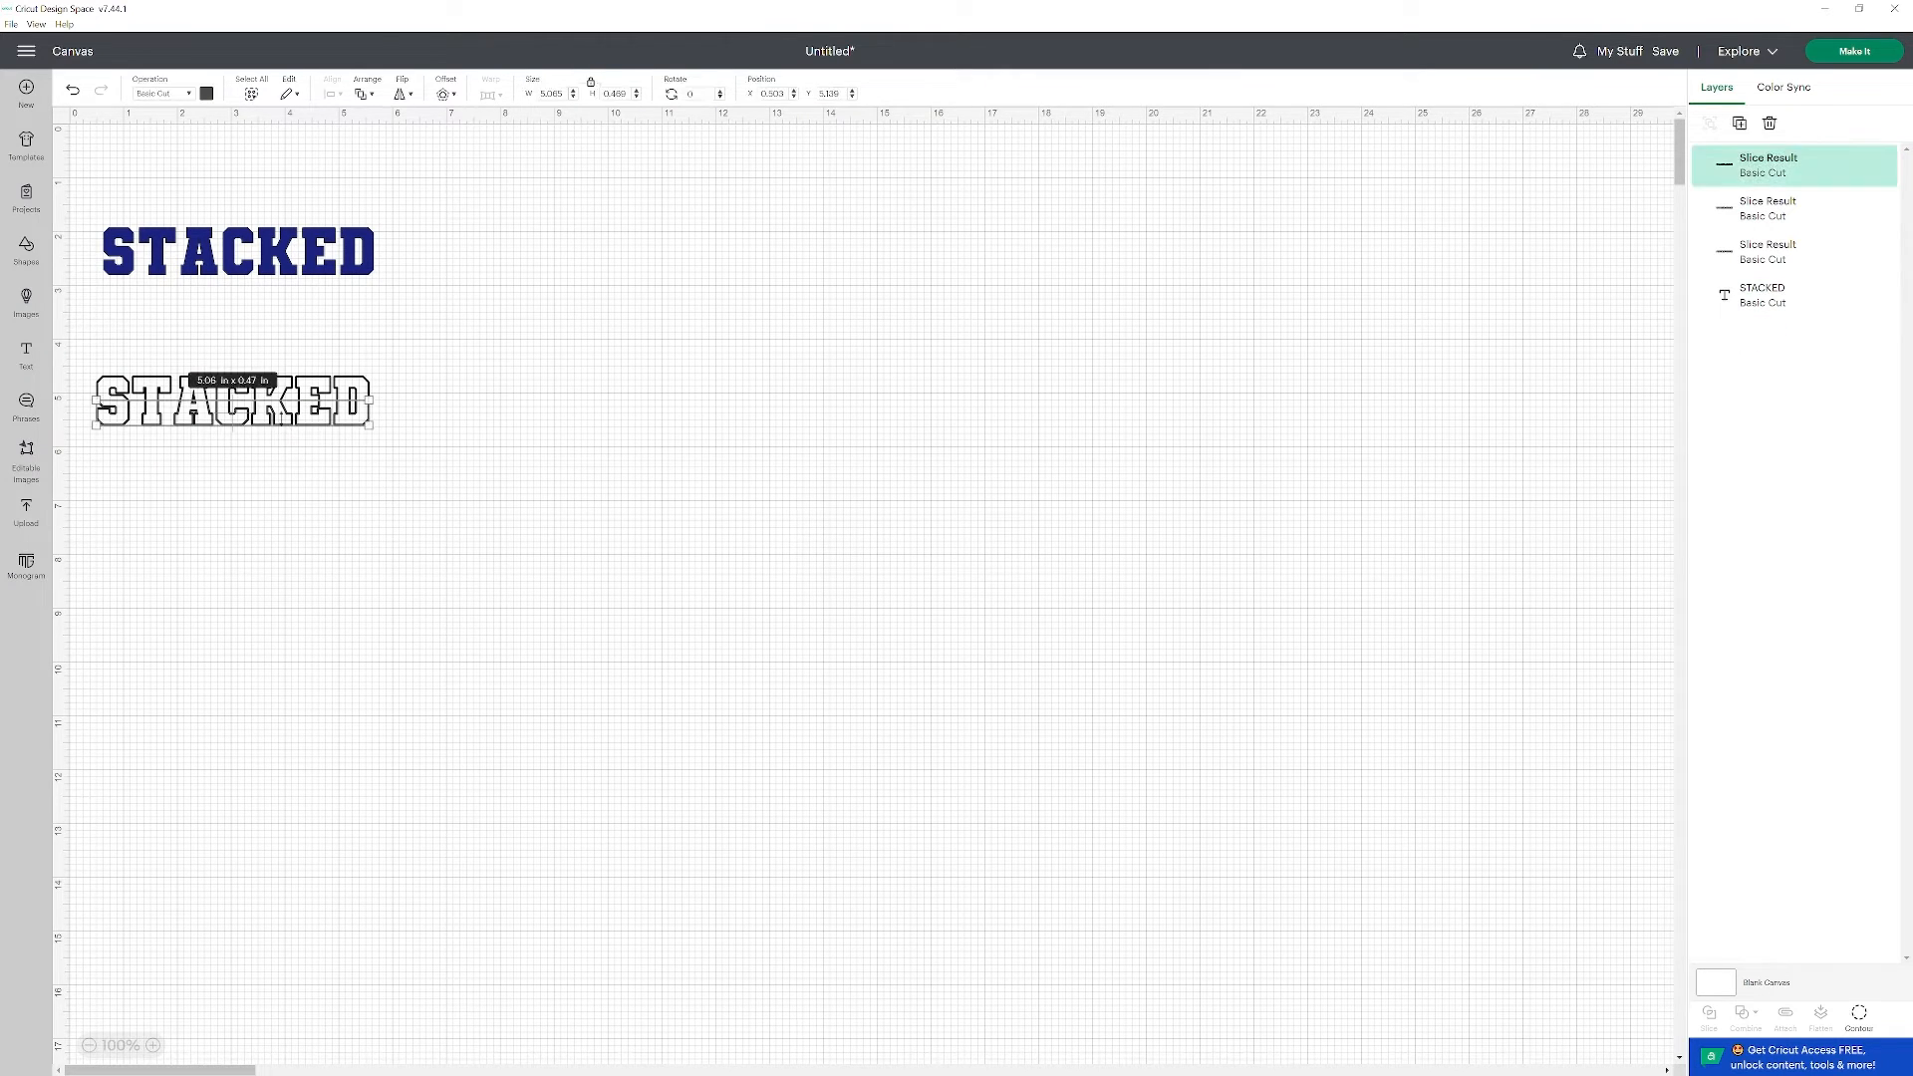
key("Delete")
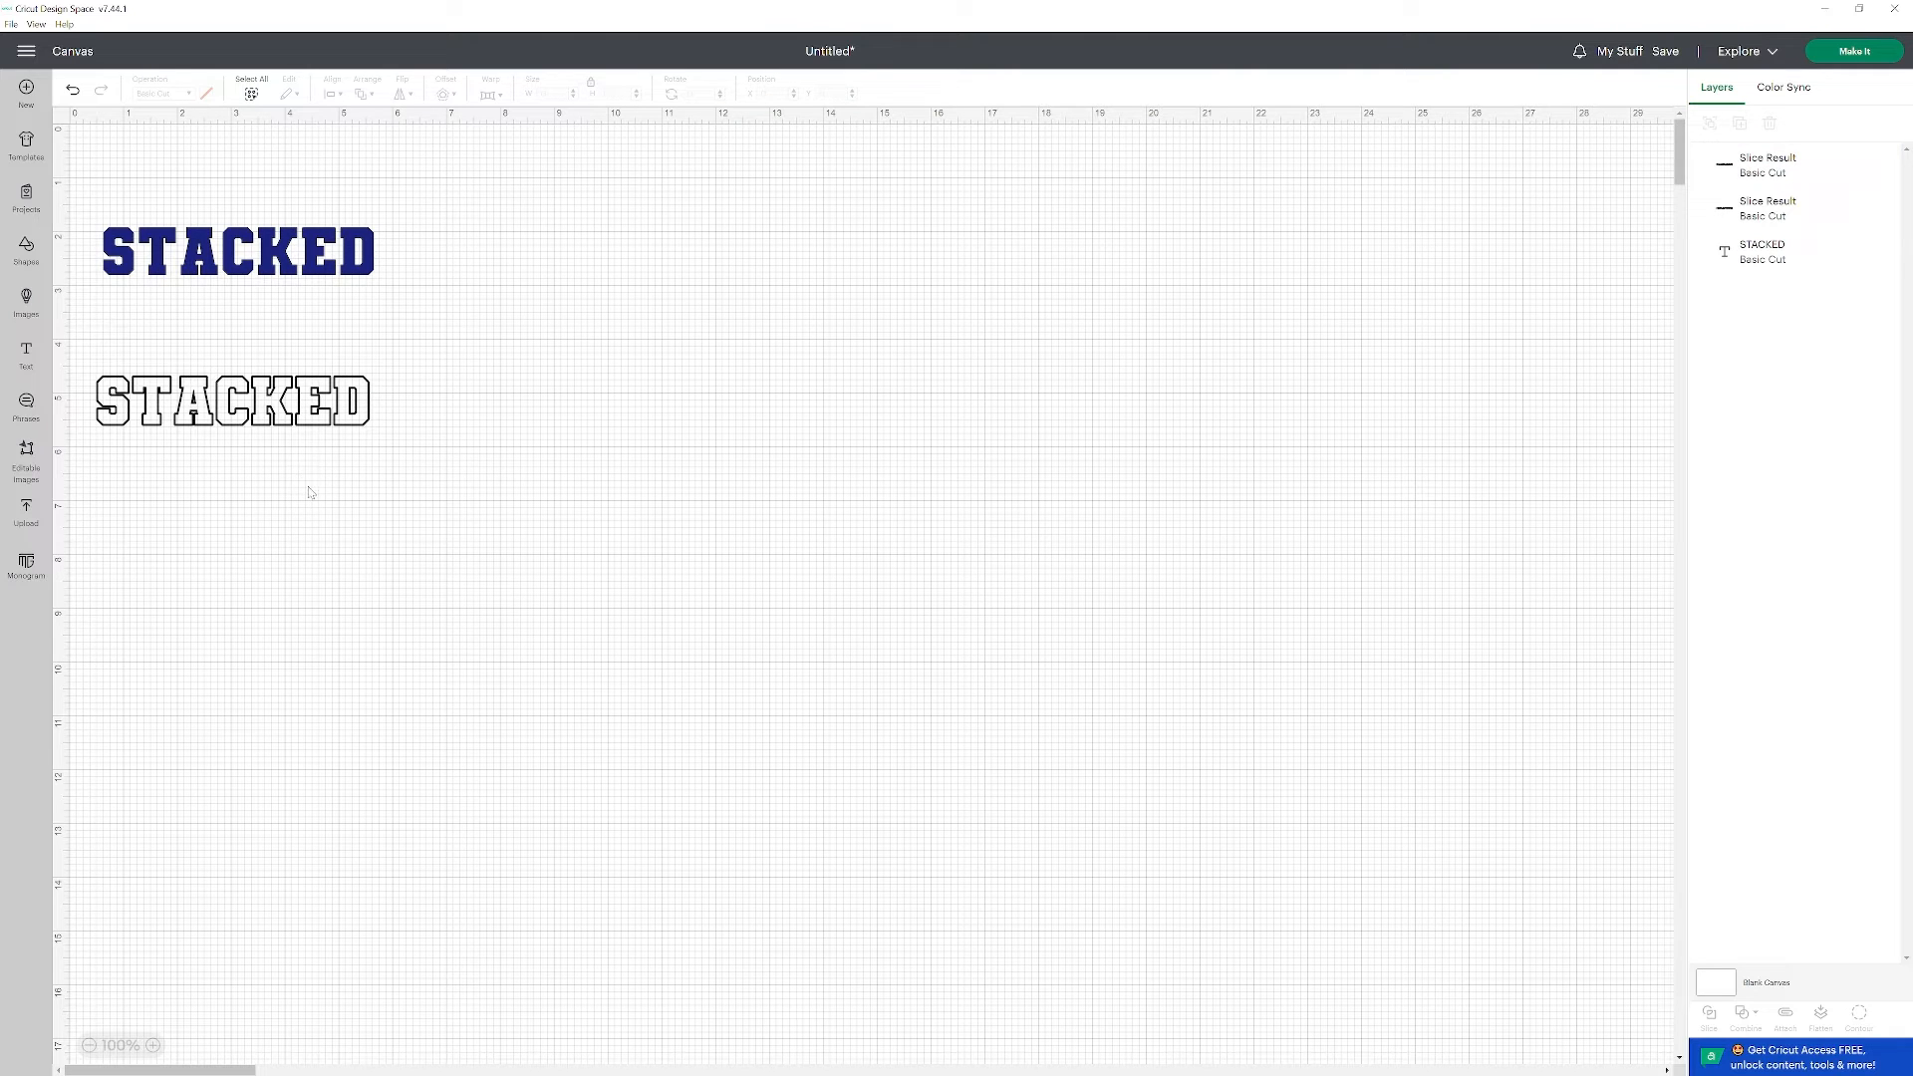
Move the outline's upper half directly above the blue STACKED word and its lower half directly below it.
left_click_drag(304, 396, 310, 213)
left_click(261, 498)
left_click_drag(278, 418, 278, 302)
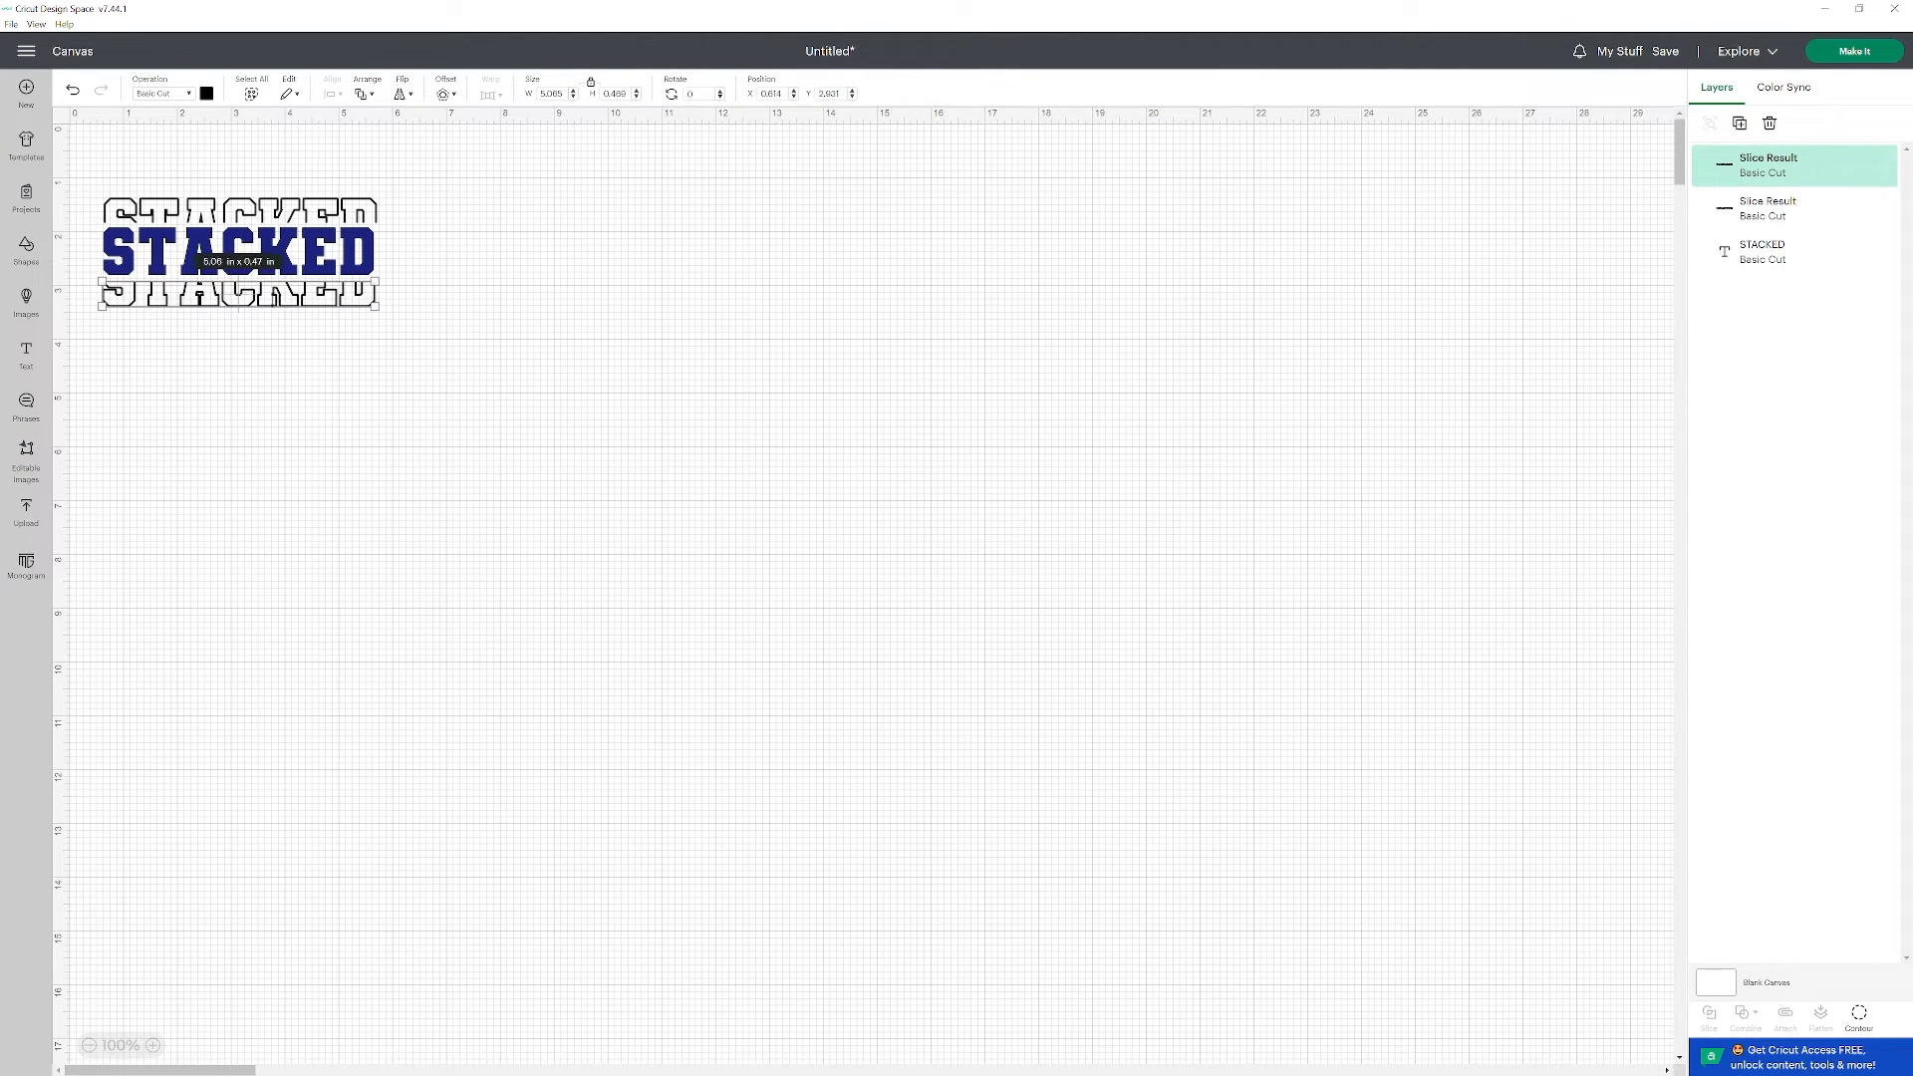
left_click(279, 414)
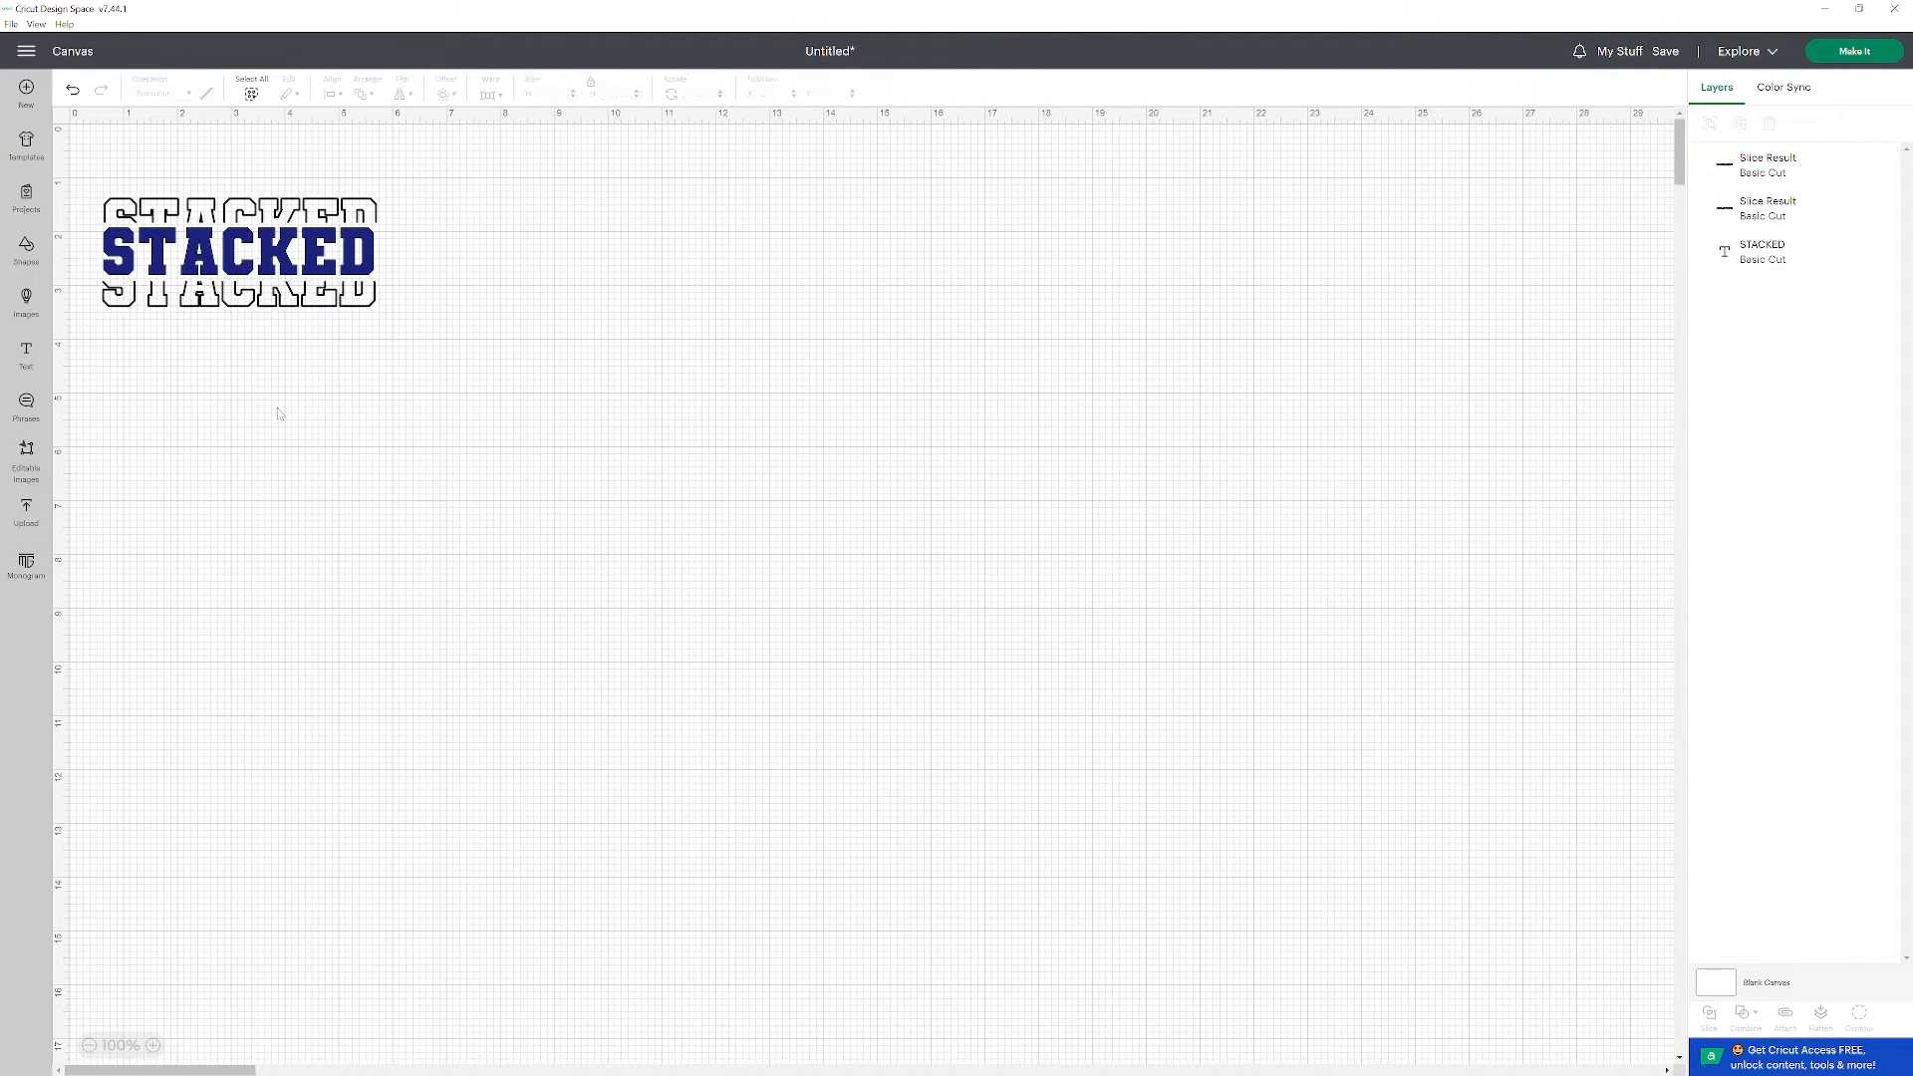
Duplicate the blue word from the stack, place the copy beneath the design, and apply a 0.025 in welded offset to it.
left_click(246, 270)
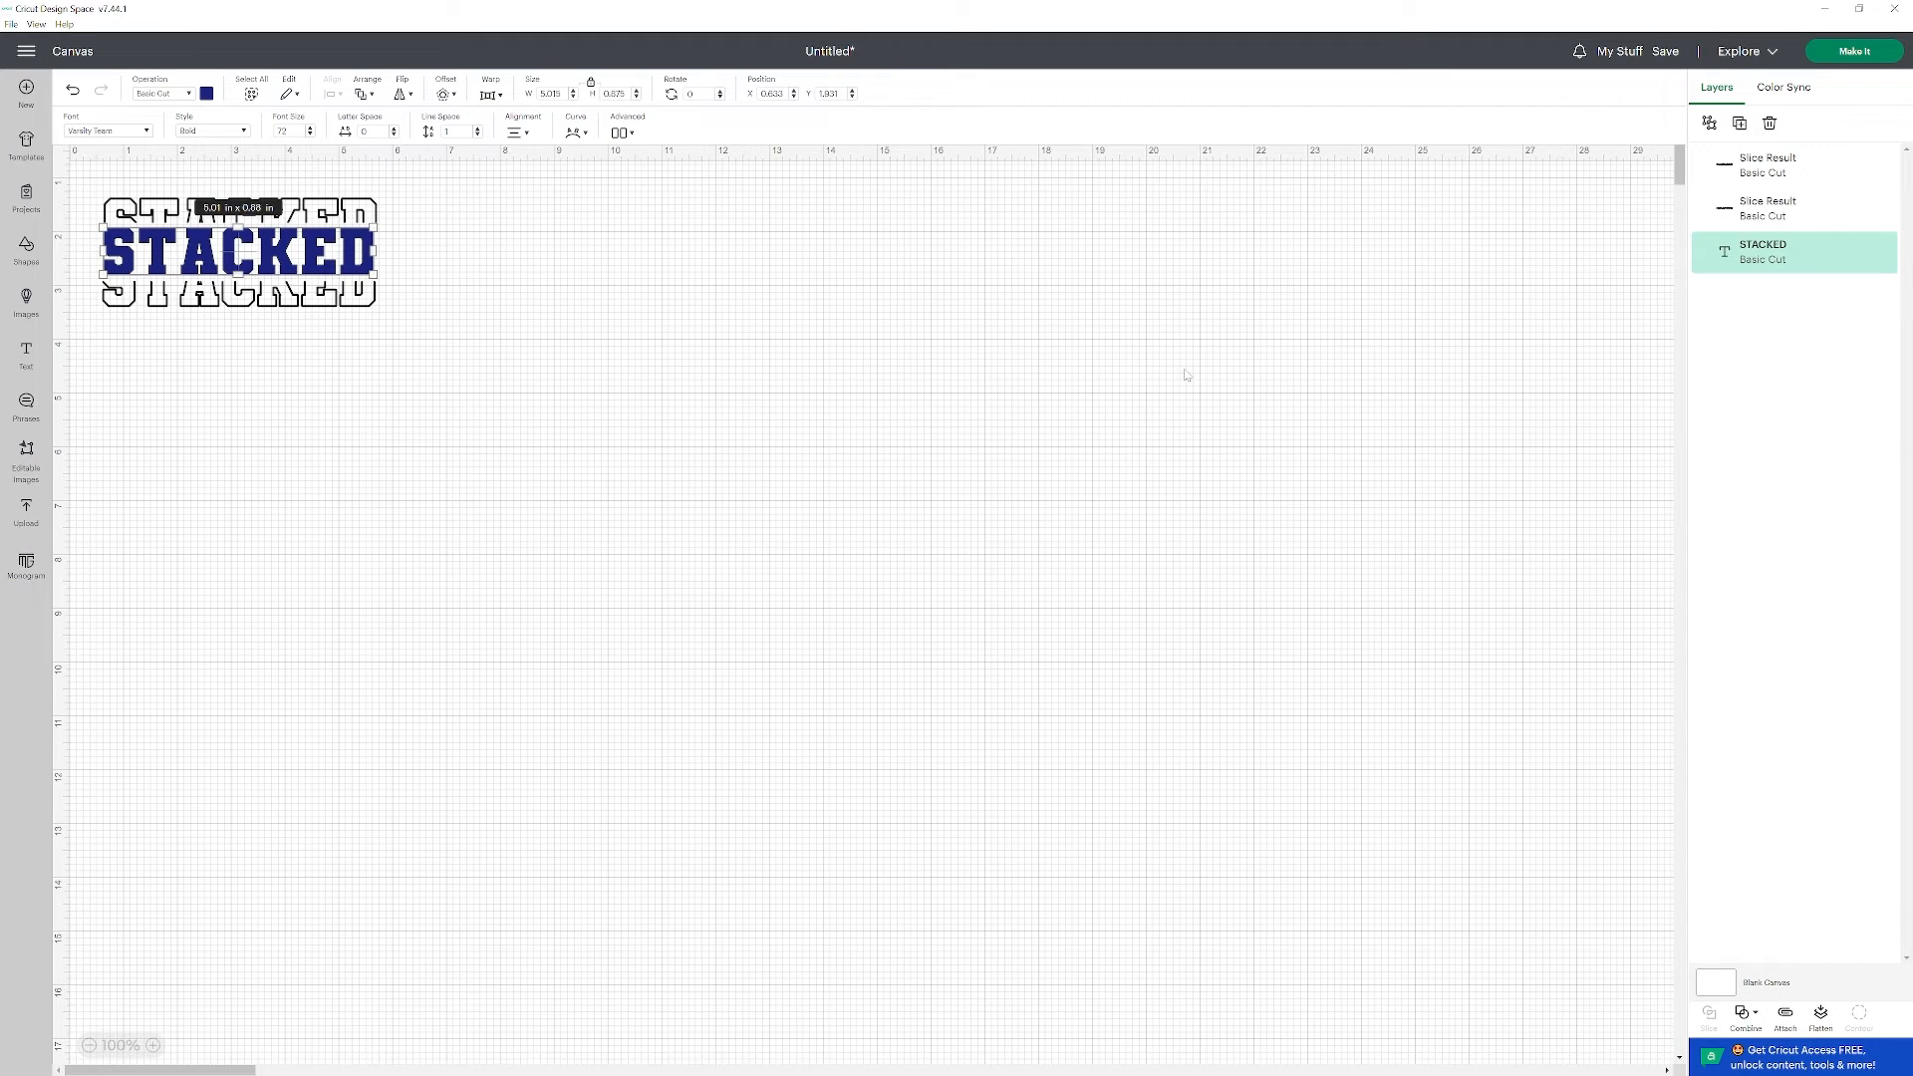
key("ctrl+d")
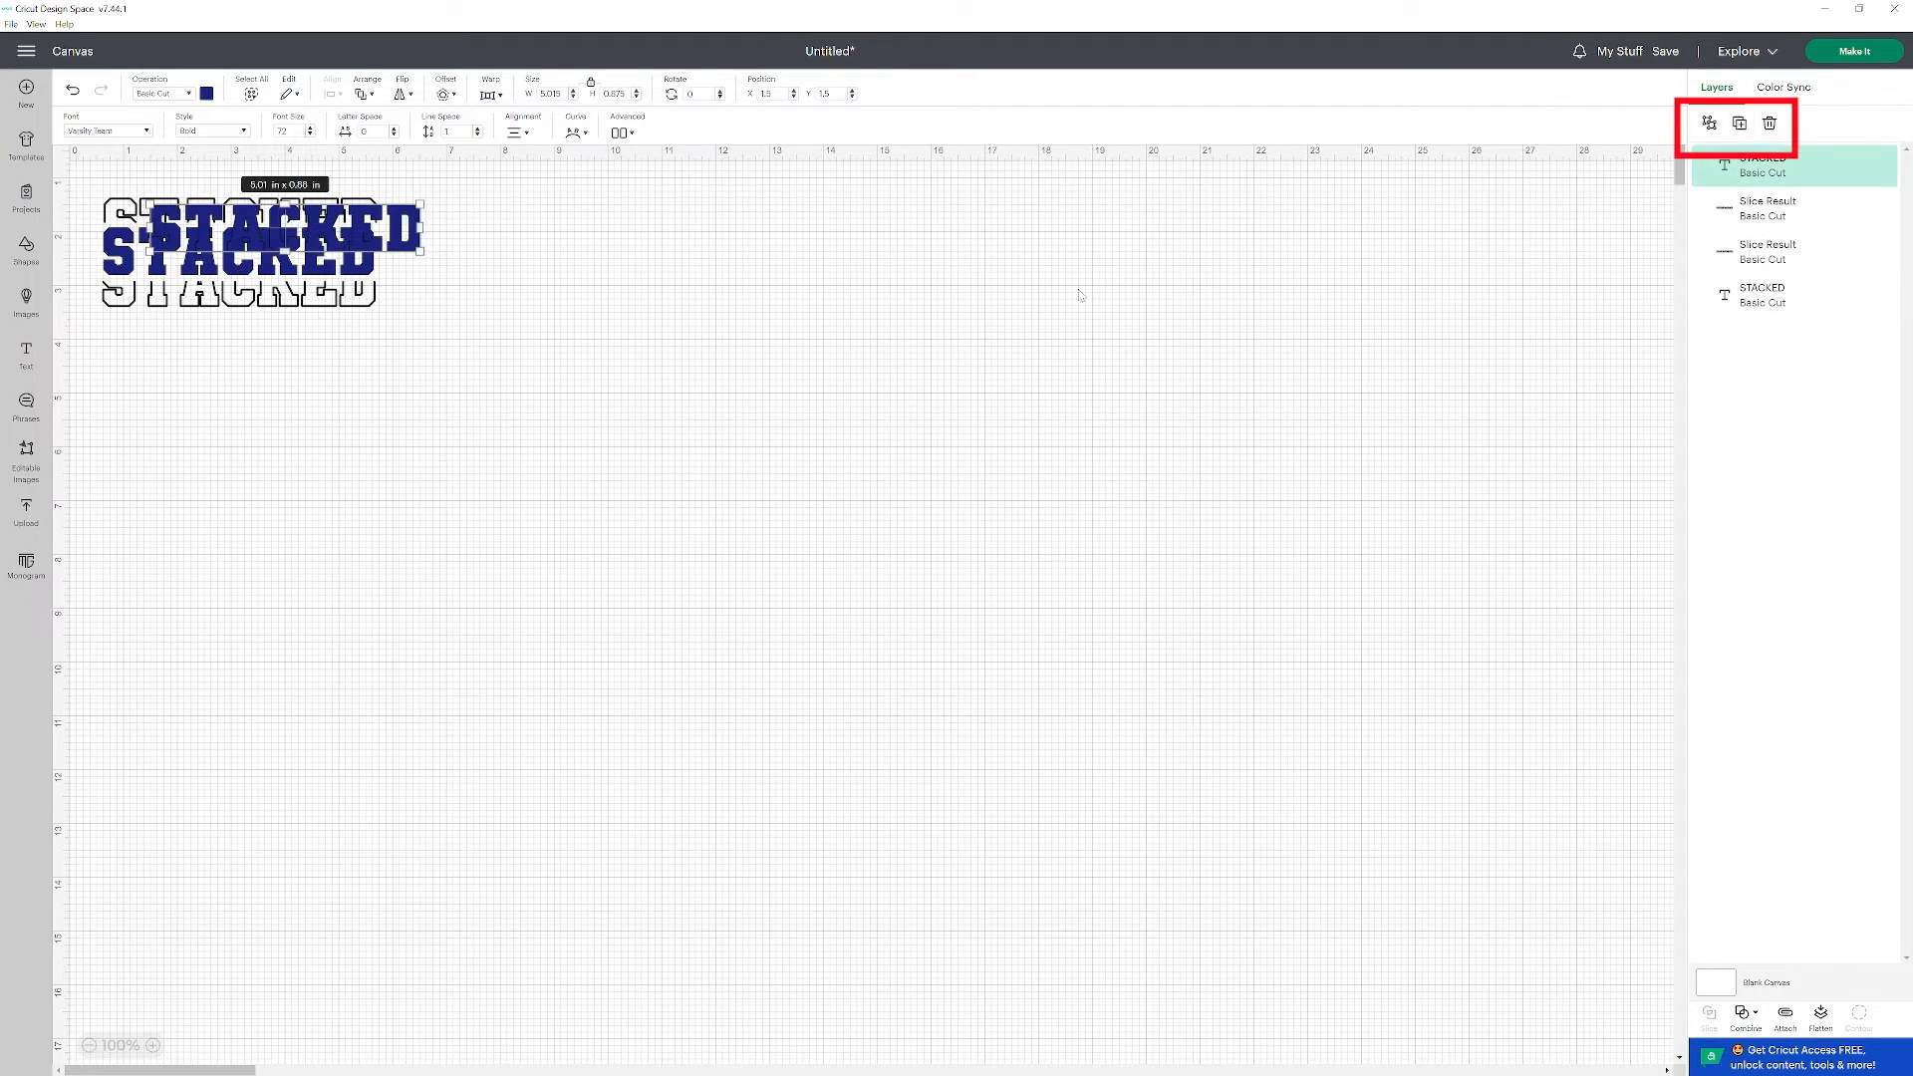
left_click_drag(396, 244, 346, 415)
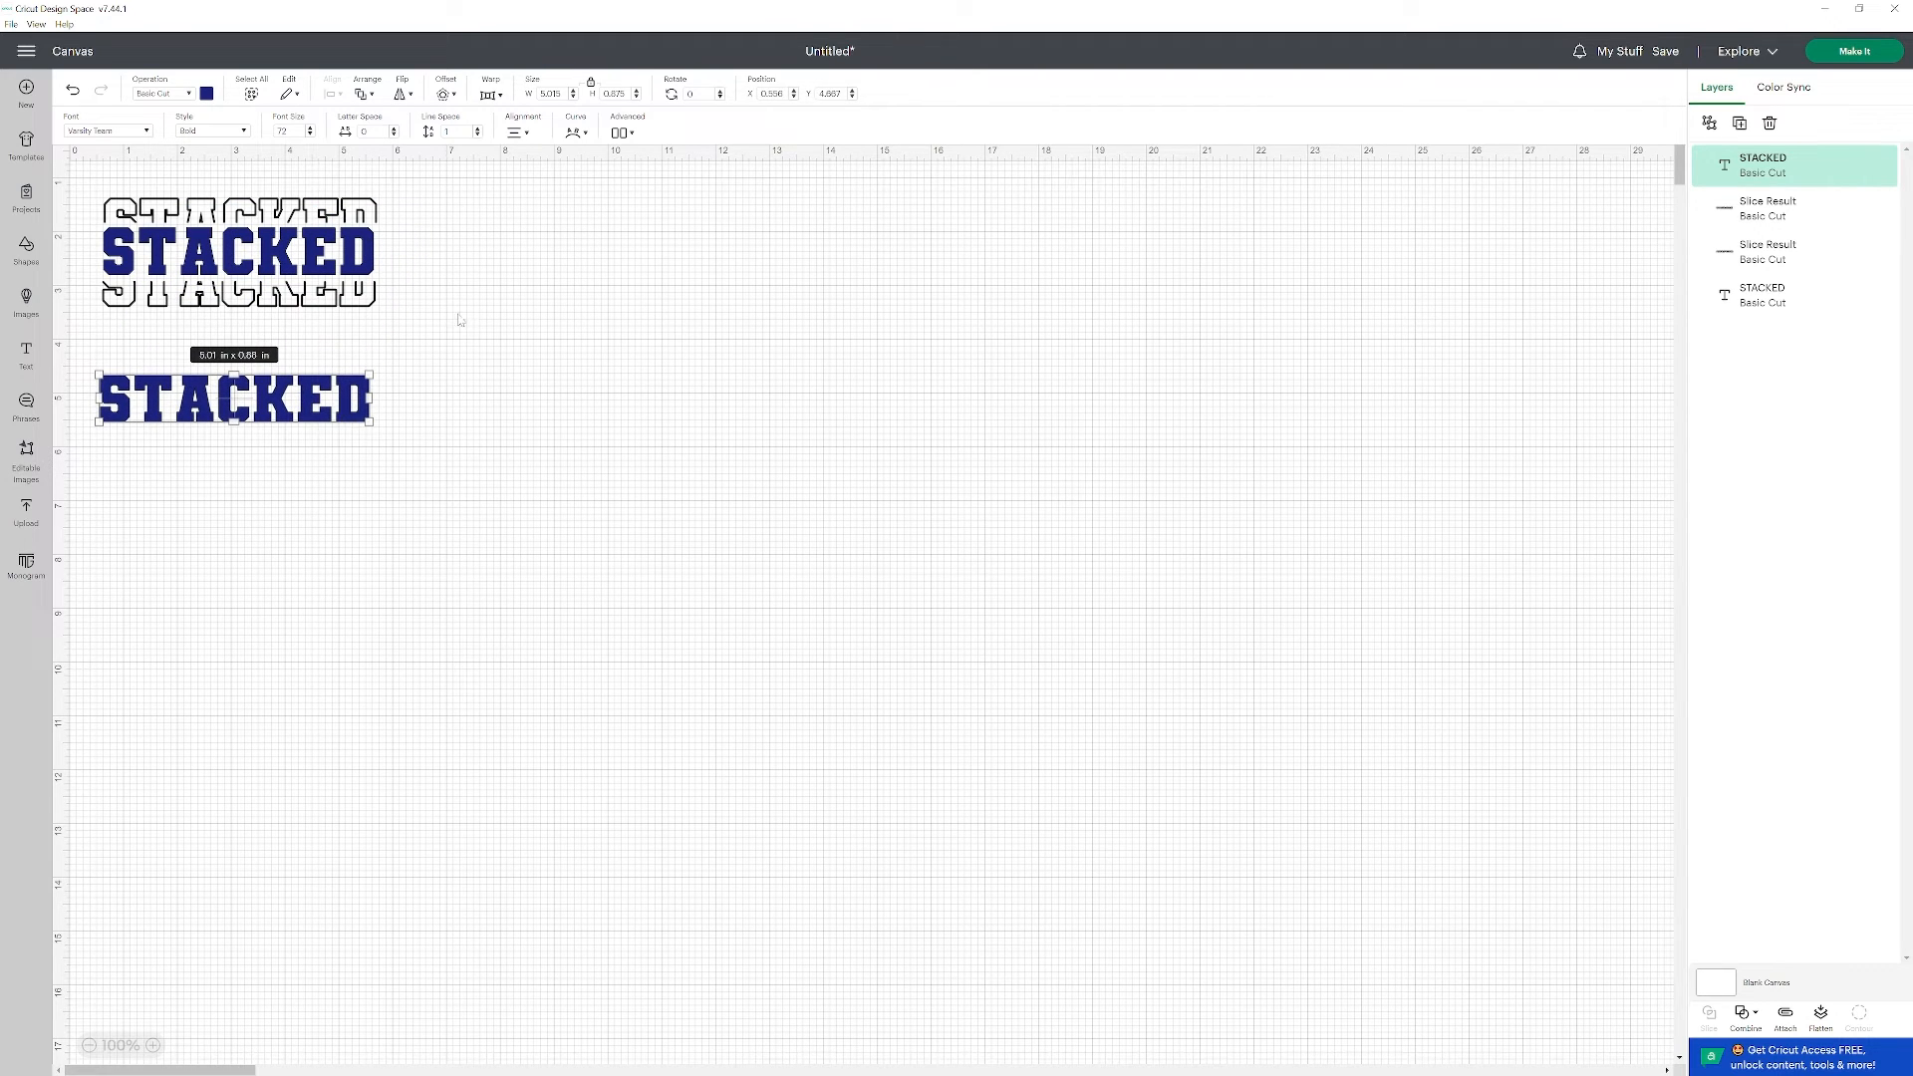
left_click(450, 95)
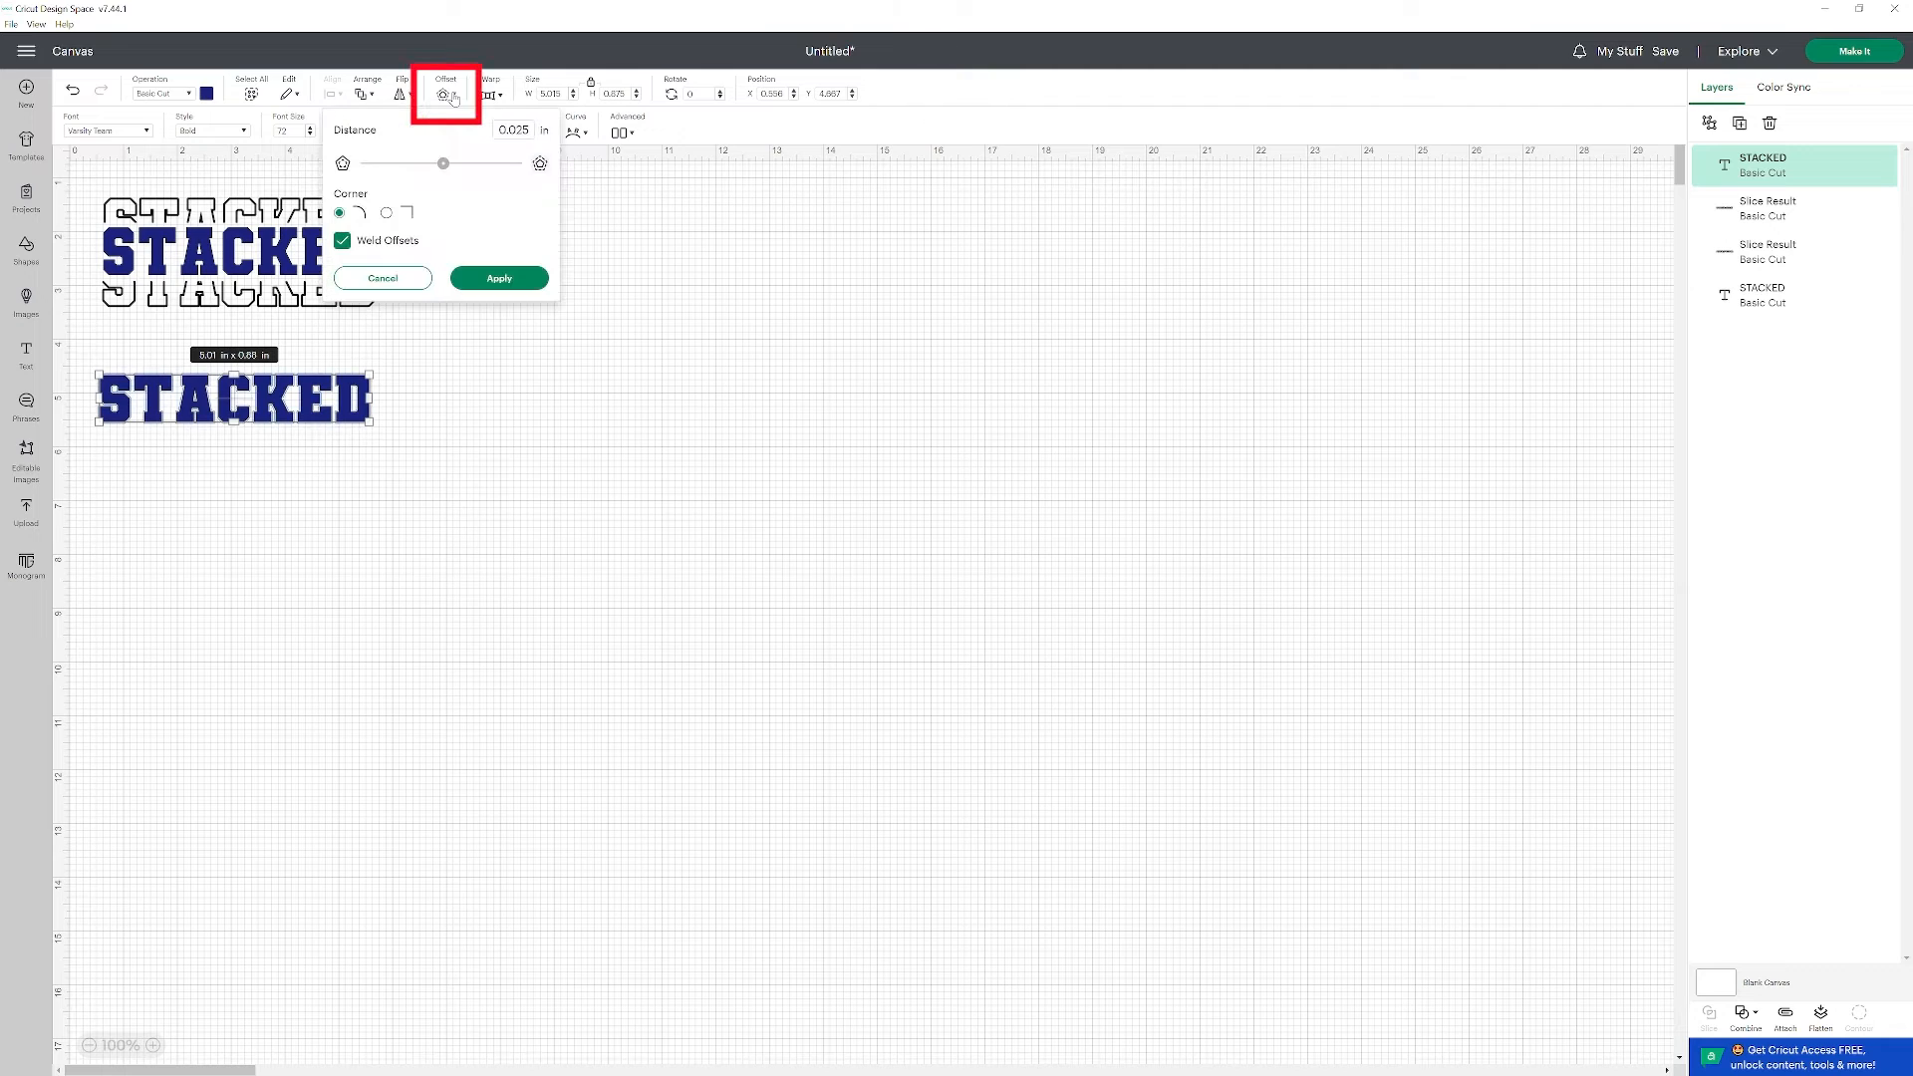
left_click(498, 279)
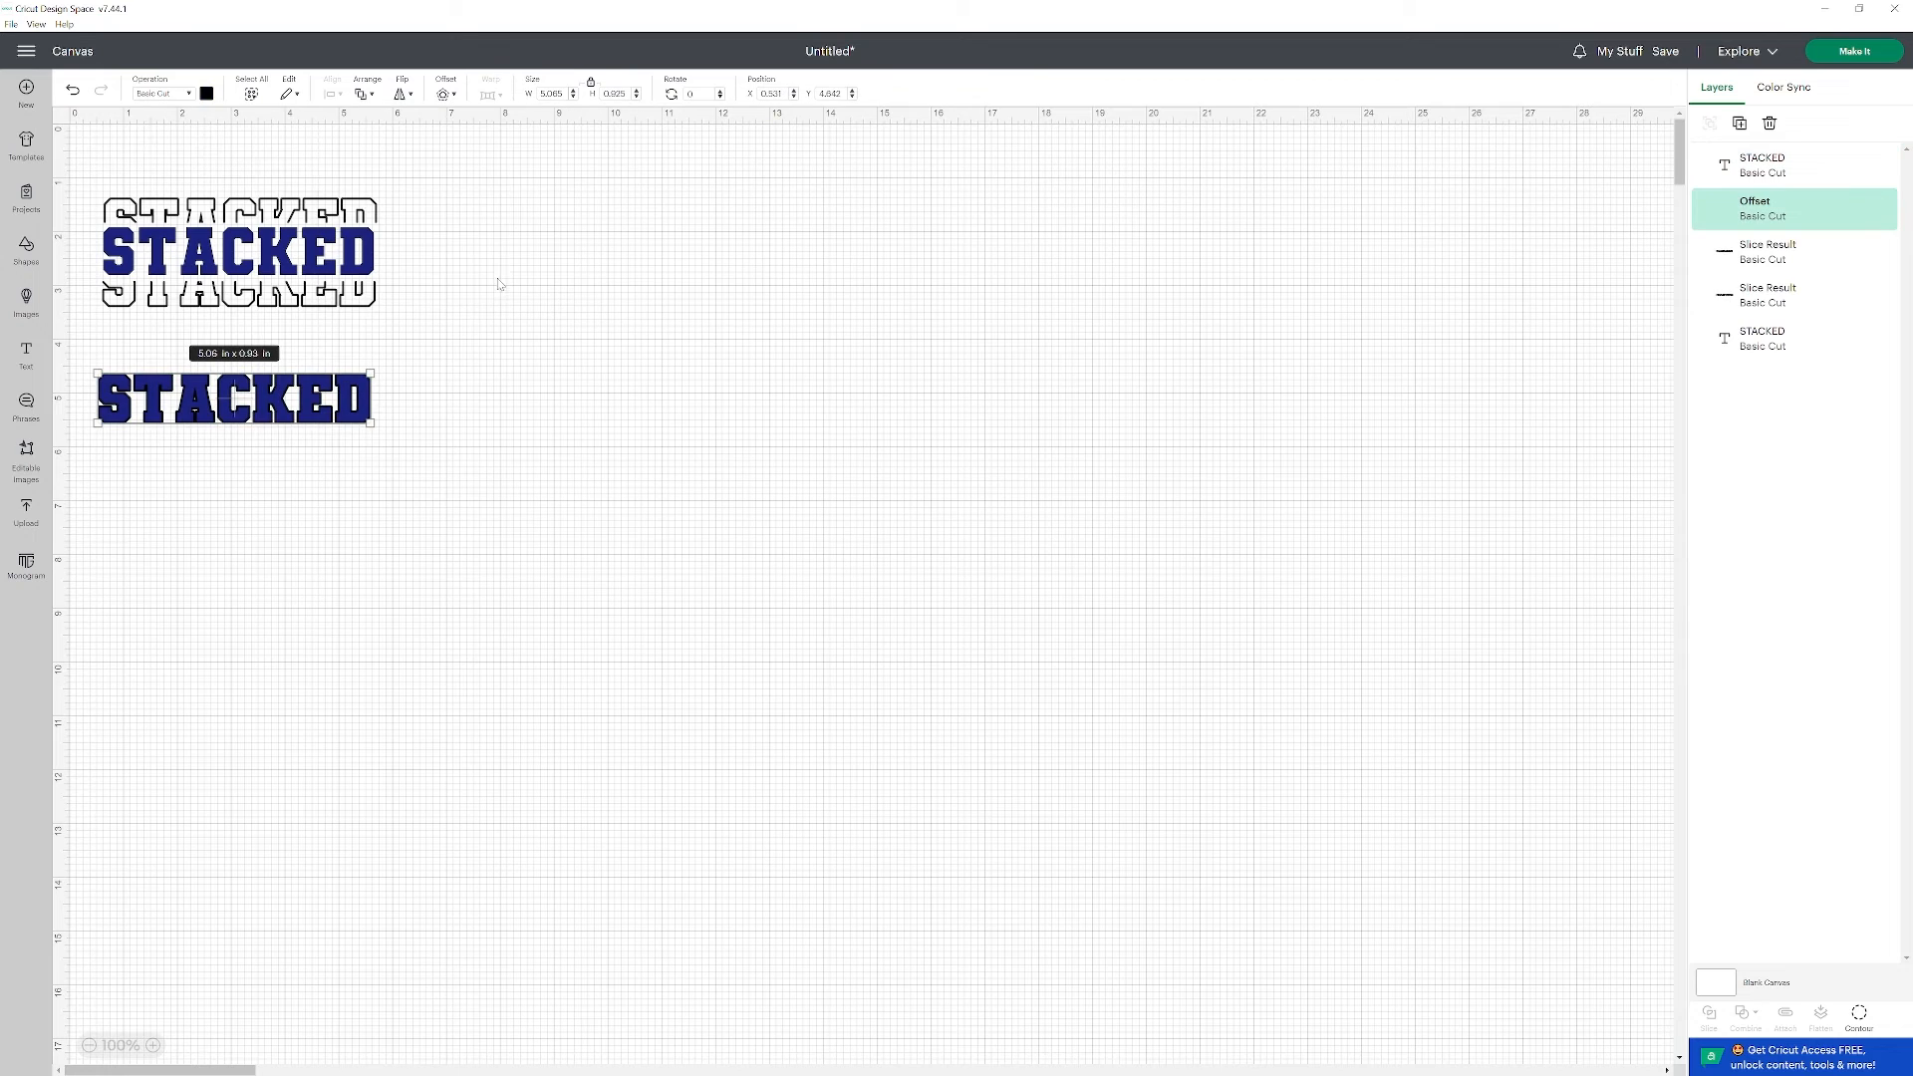
Select the new copy together with its offset and subtract the text to leave a second STACKED outline.
left_click(203, 529)
left_click_drag(86, 355, 439, 493)
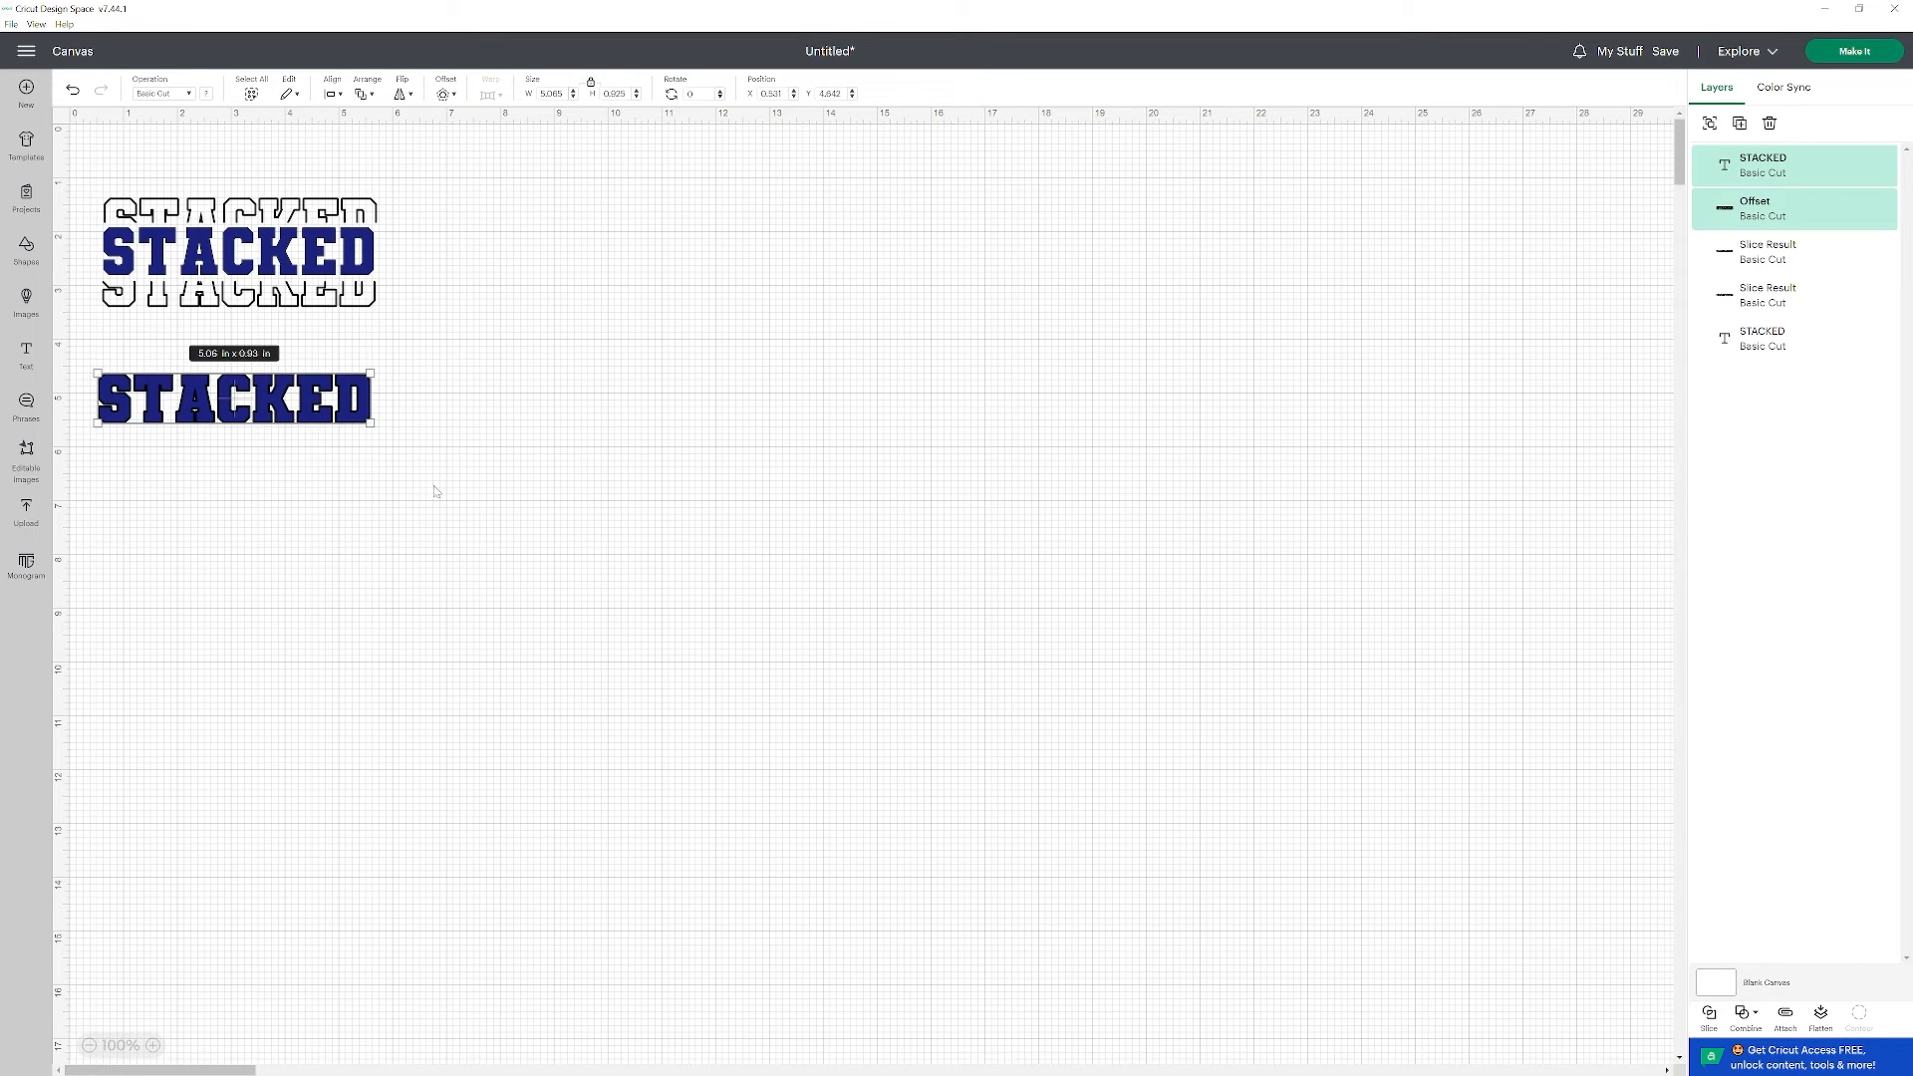
left_click(1745, 1013)
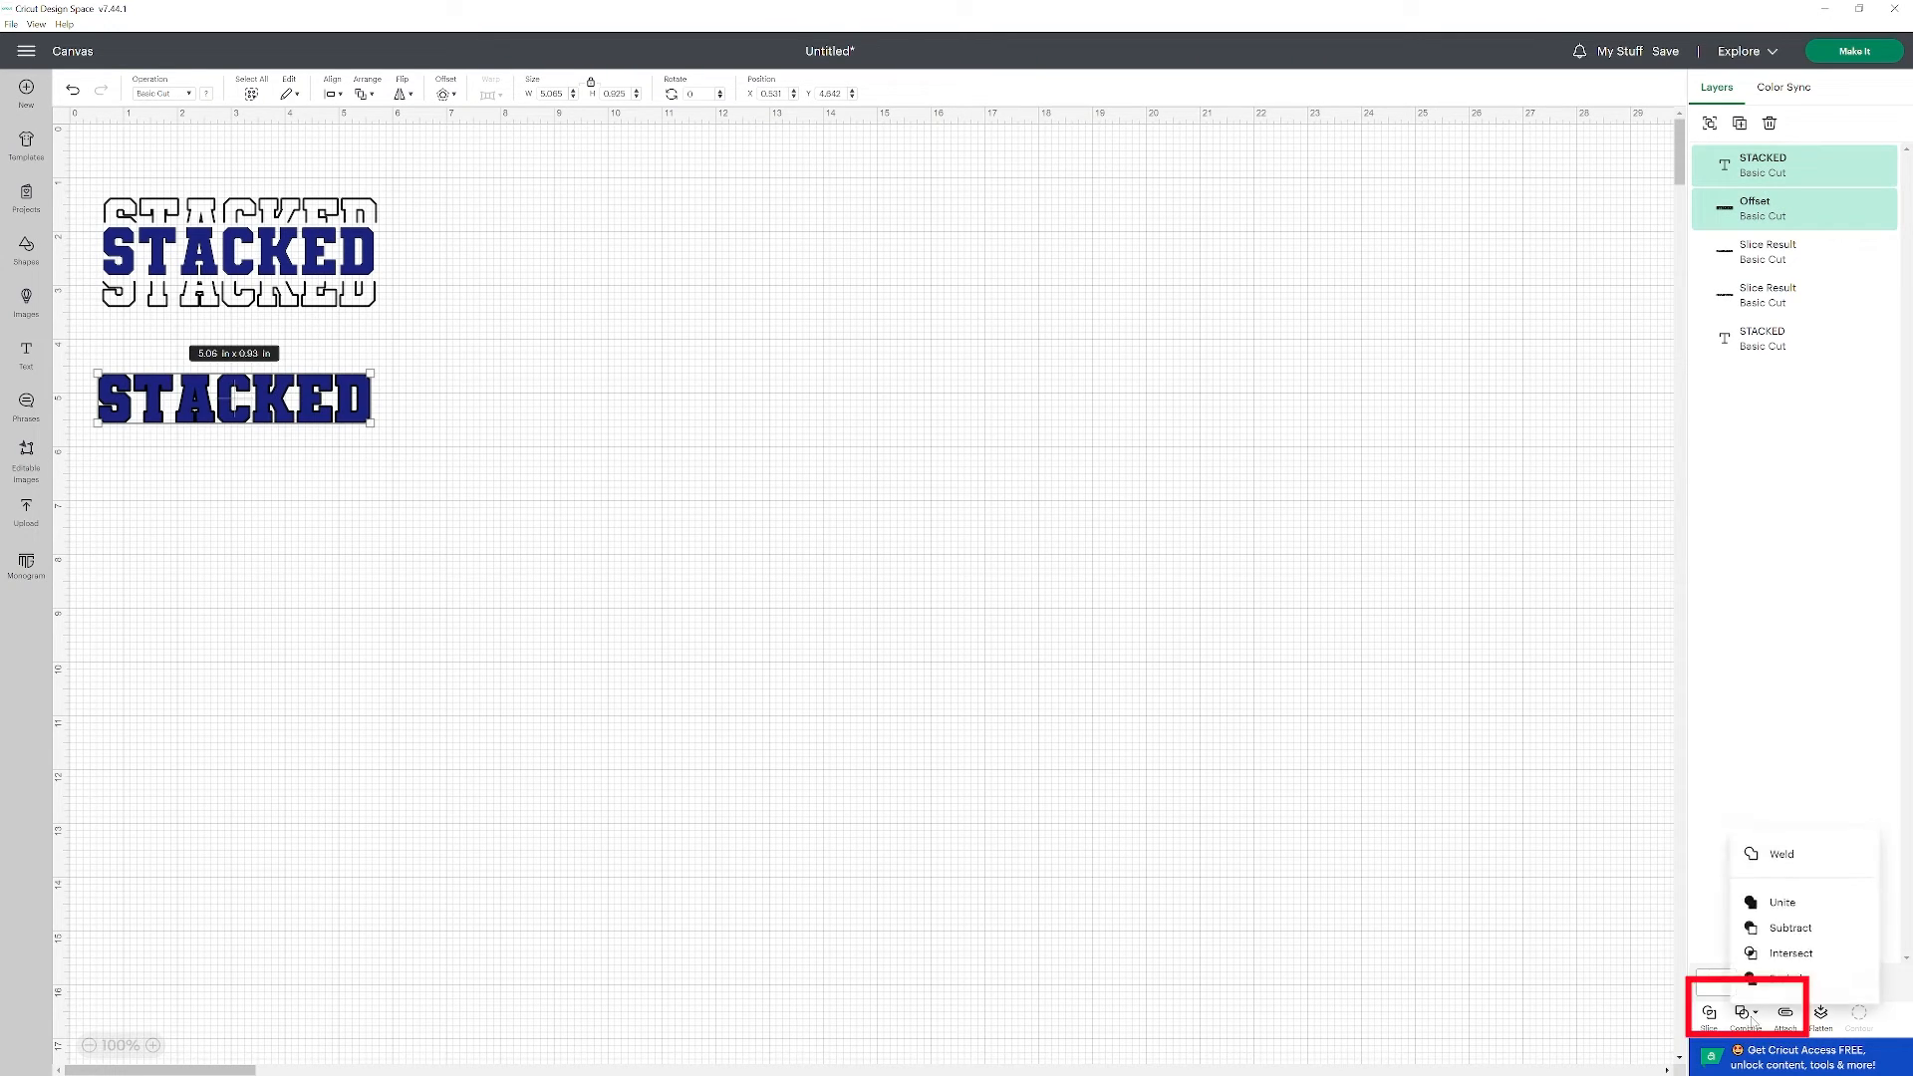
left_click(1786, 928)
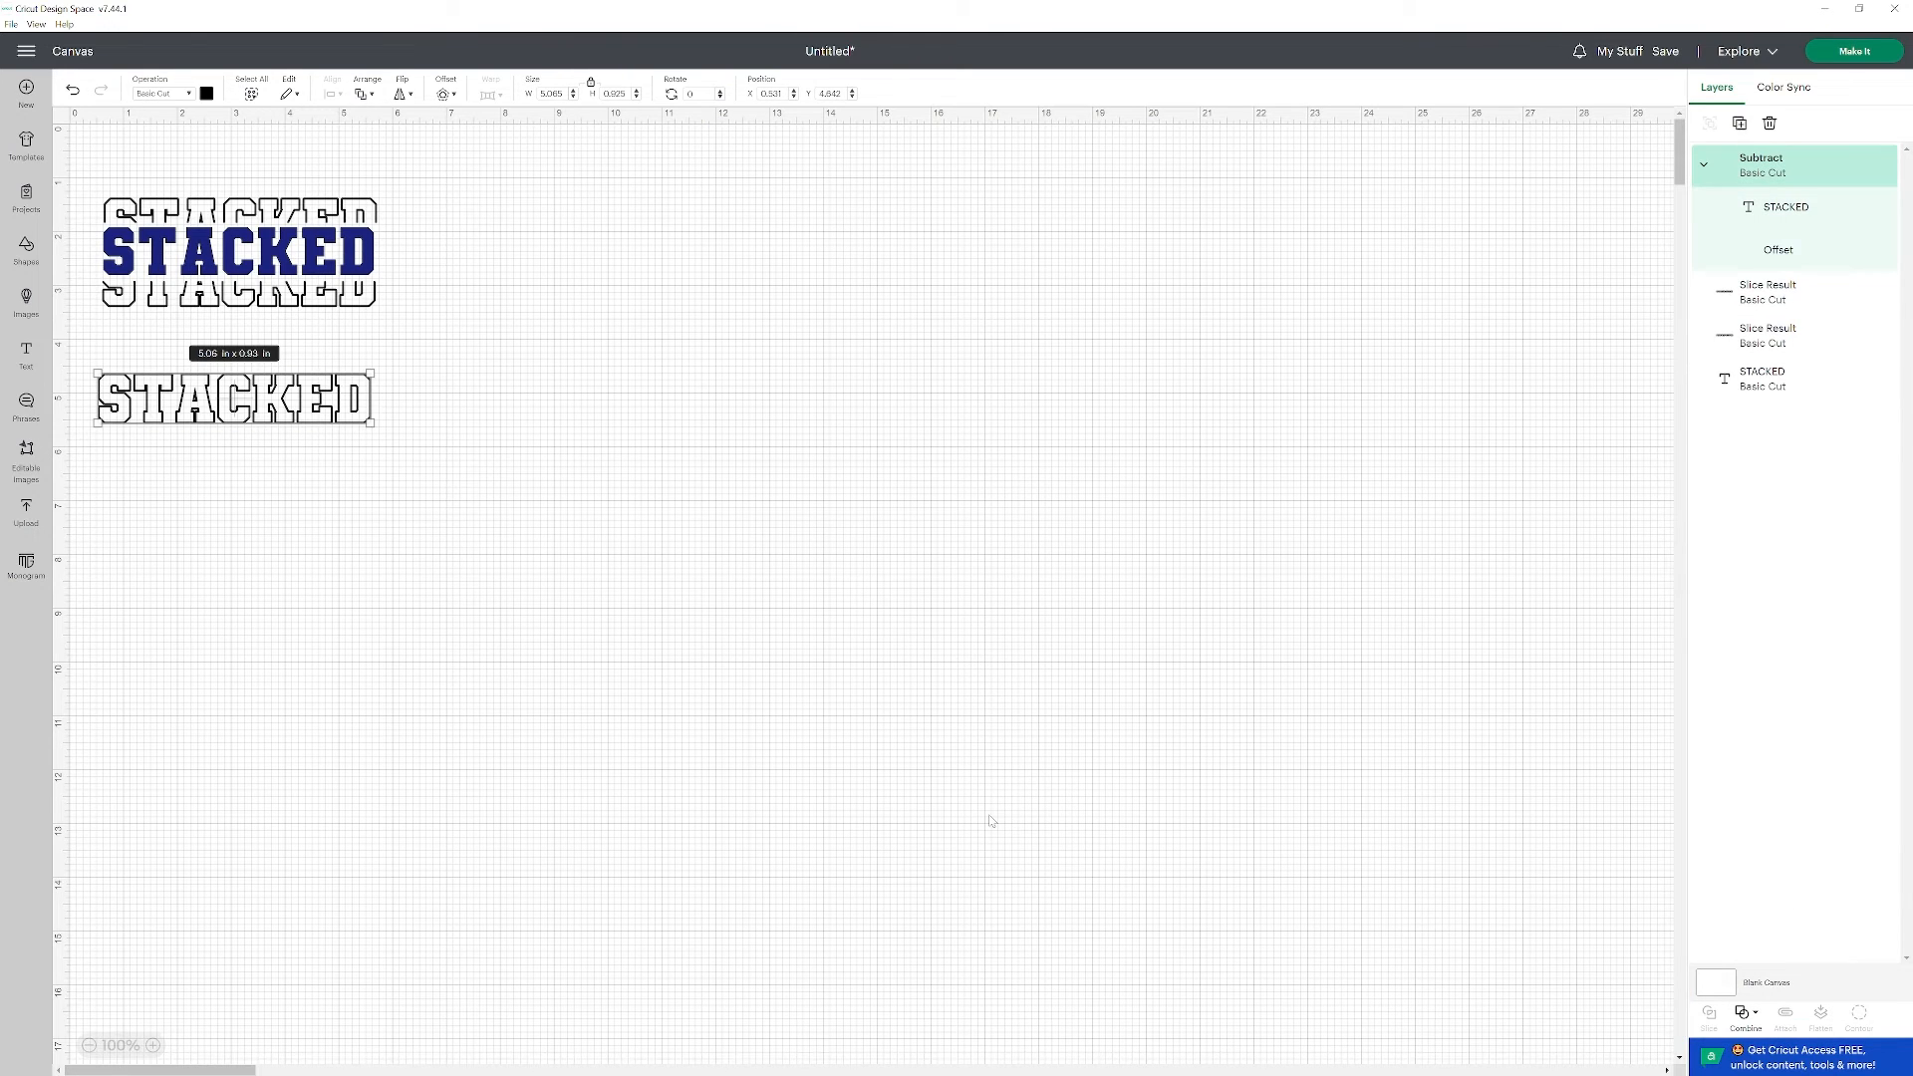
Add a square, stretch it to about 5.3 × 2 in, and place it over the second STACKED outline, leaving only its top edge uncovered.
left_click(299, 576)
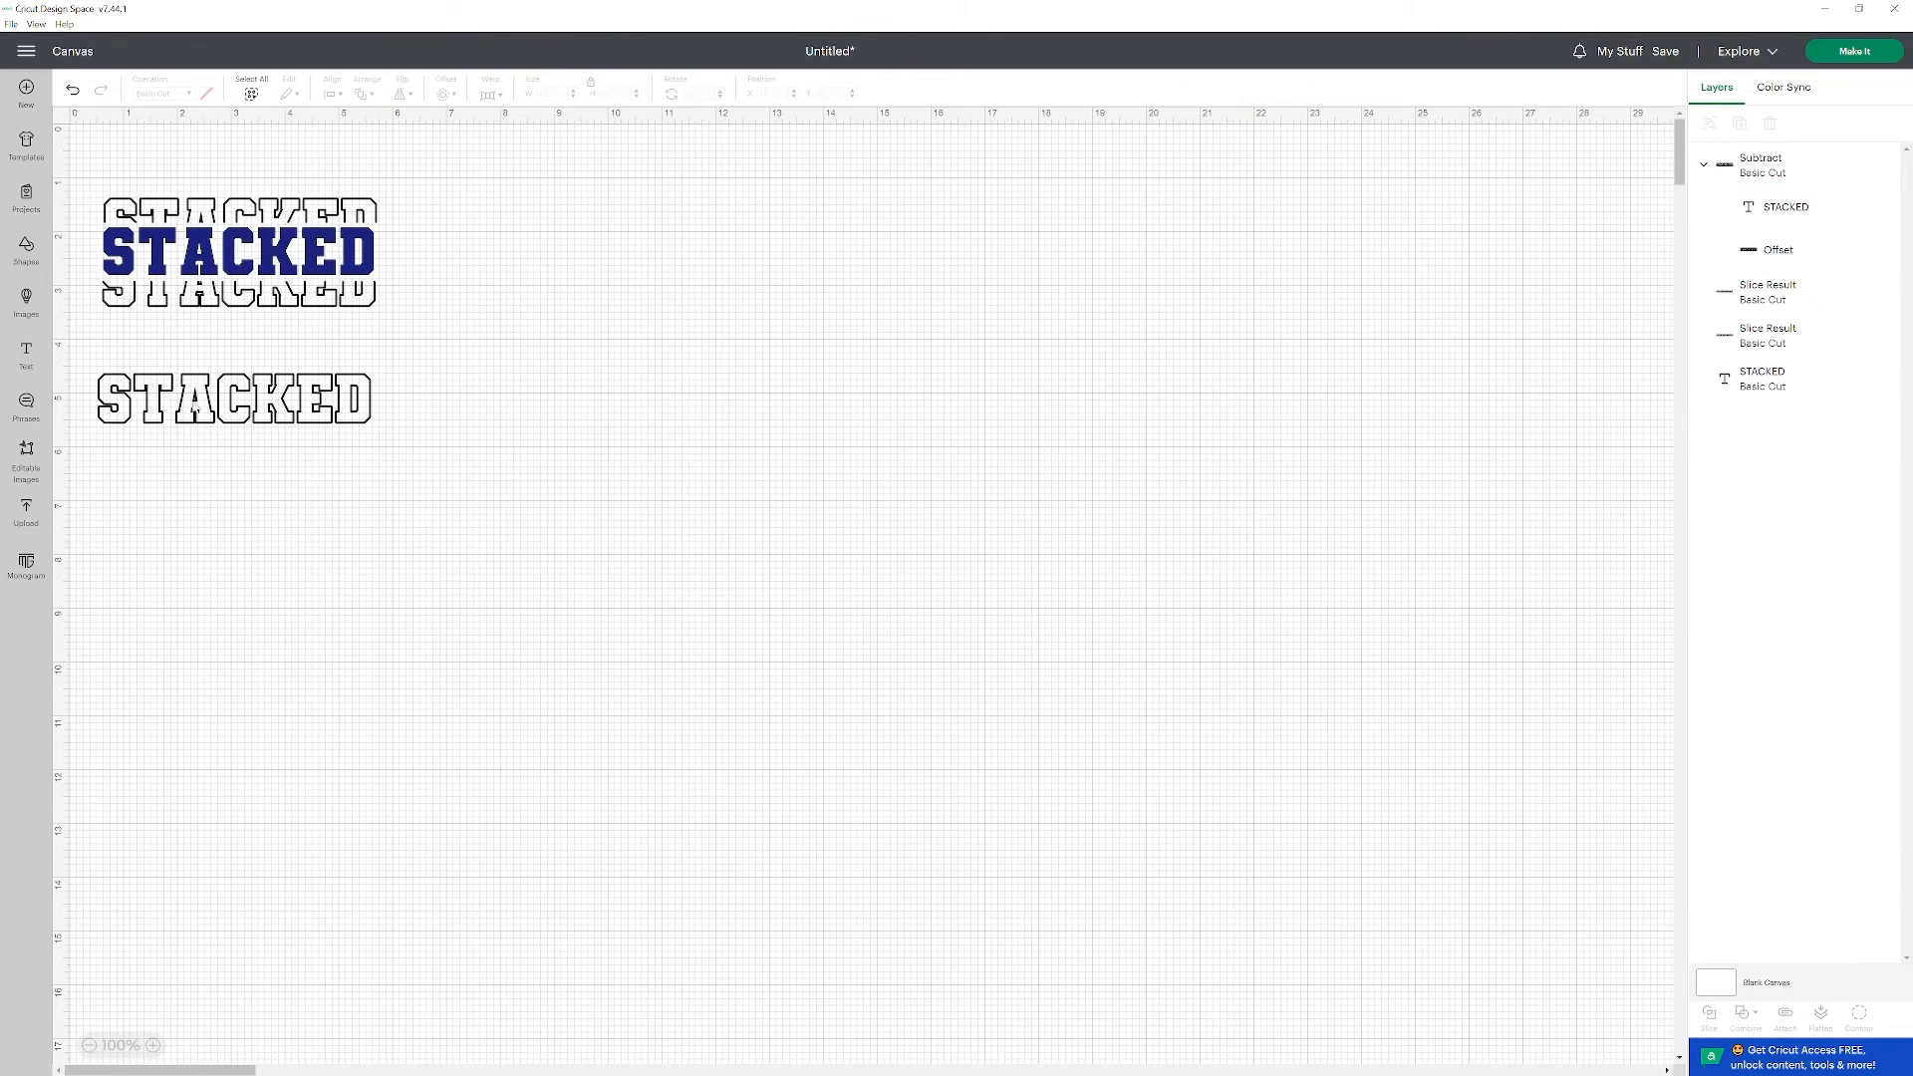
left_click_drag(197, 409, 196, 441)
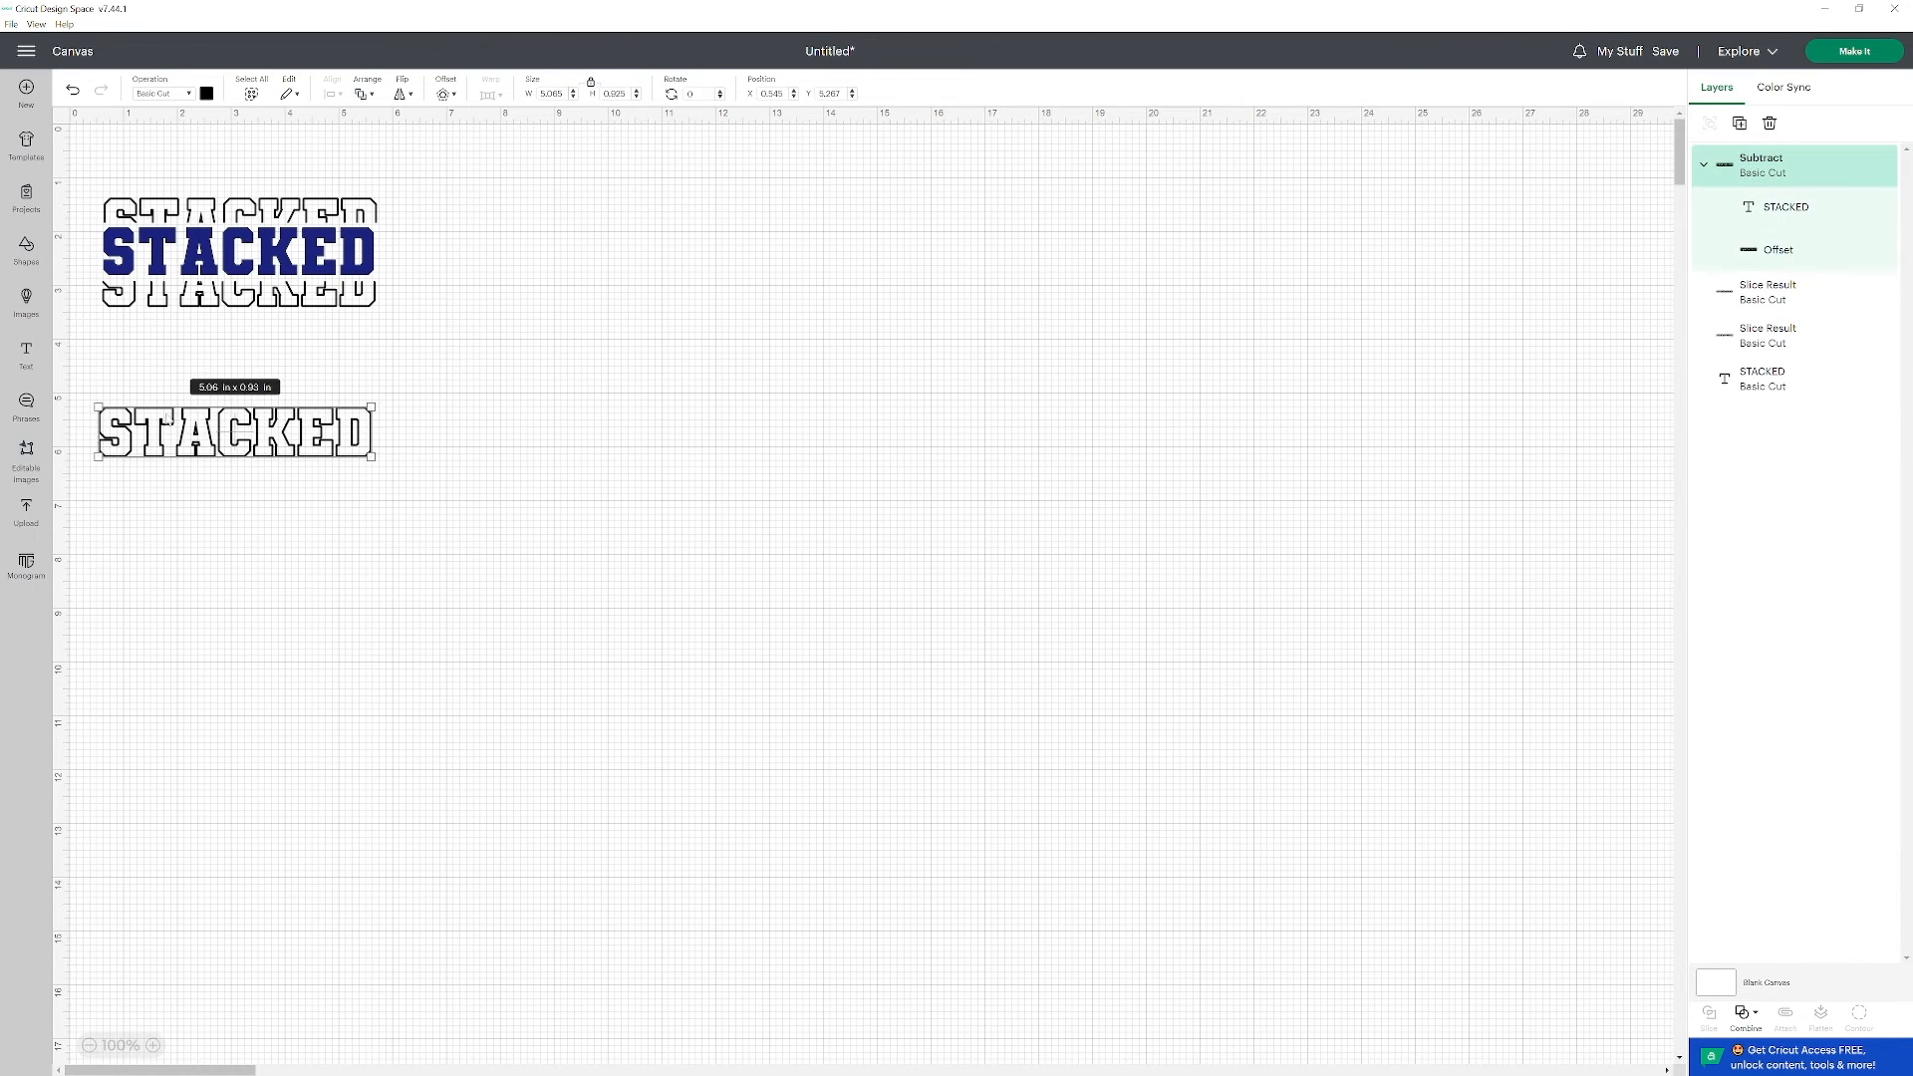
left_click(27, 249)
left_click(280, 351)
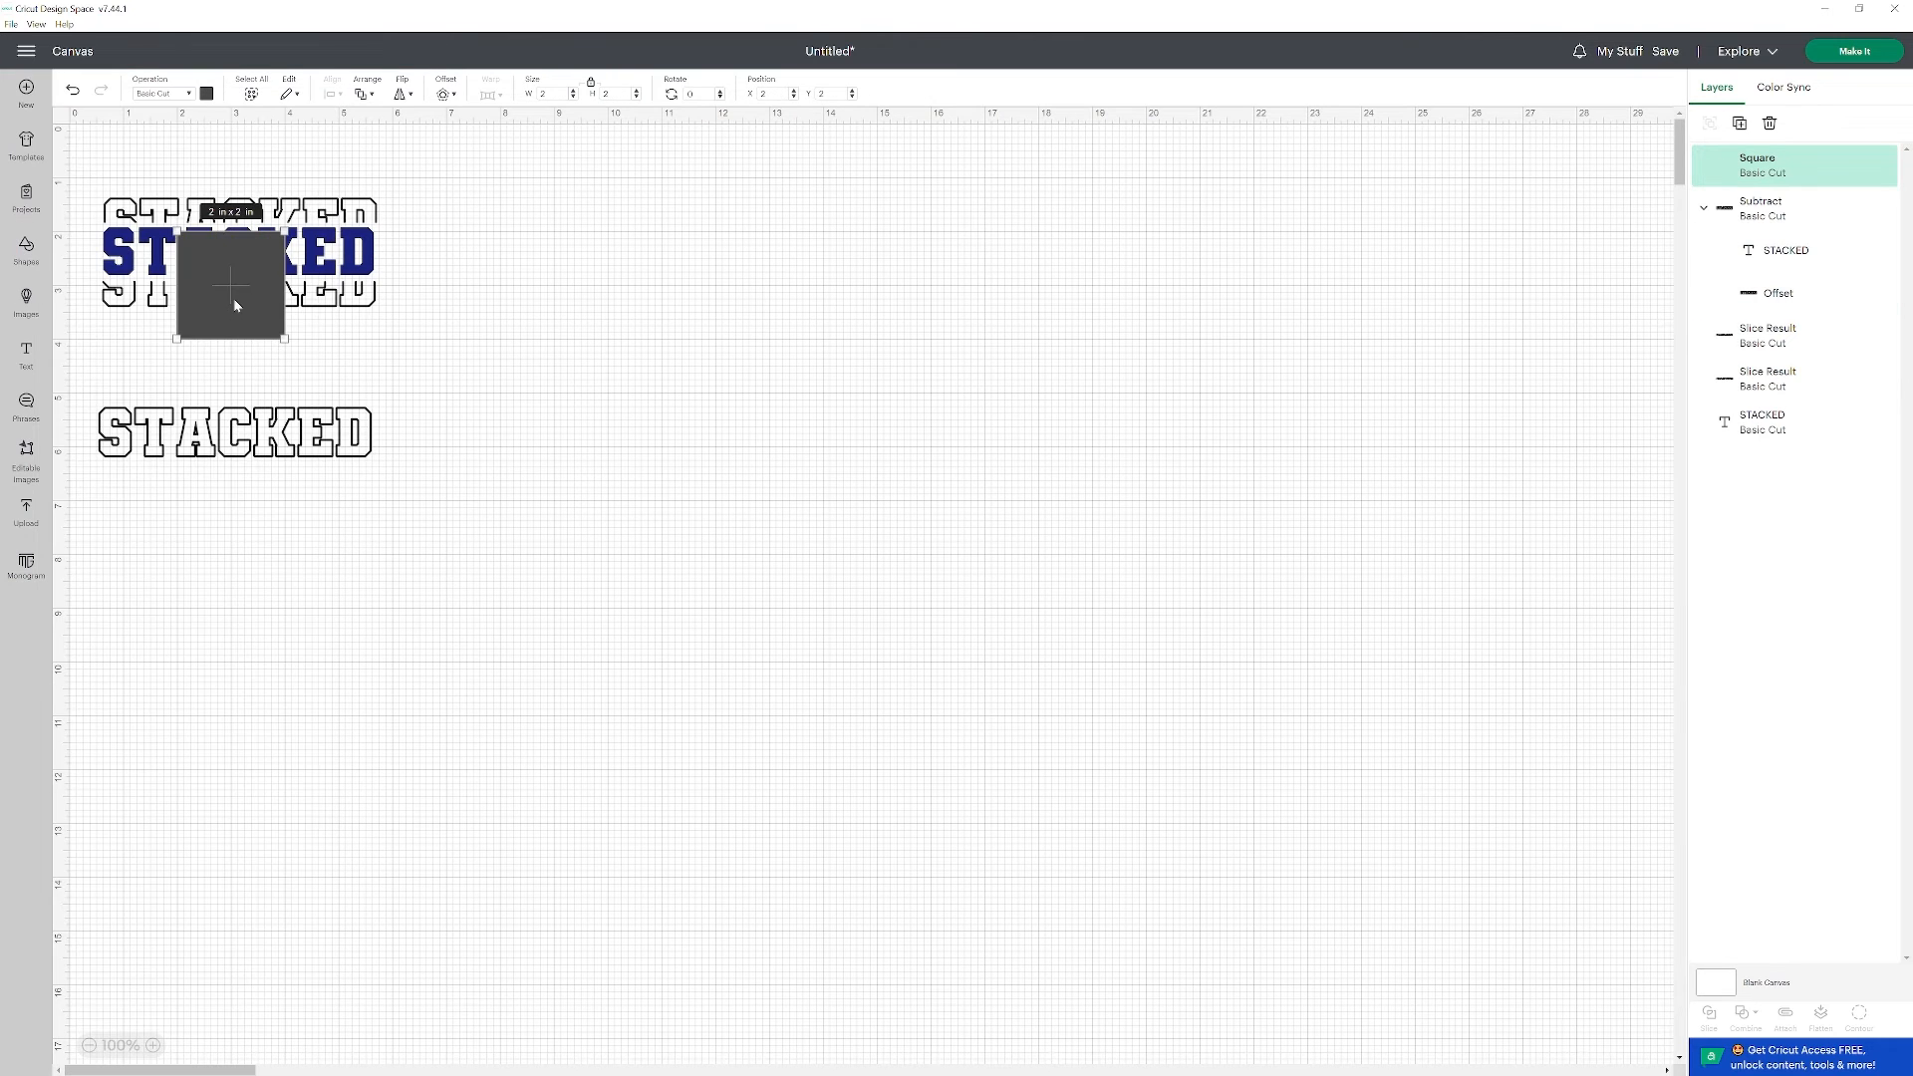
left_click_drag(233, 297, 158, 556)
left_click_drag(227, 445, 228, 427)
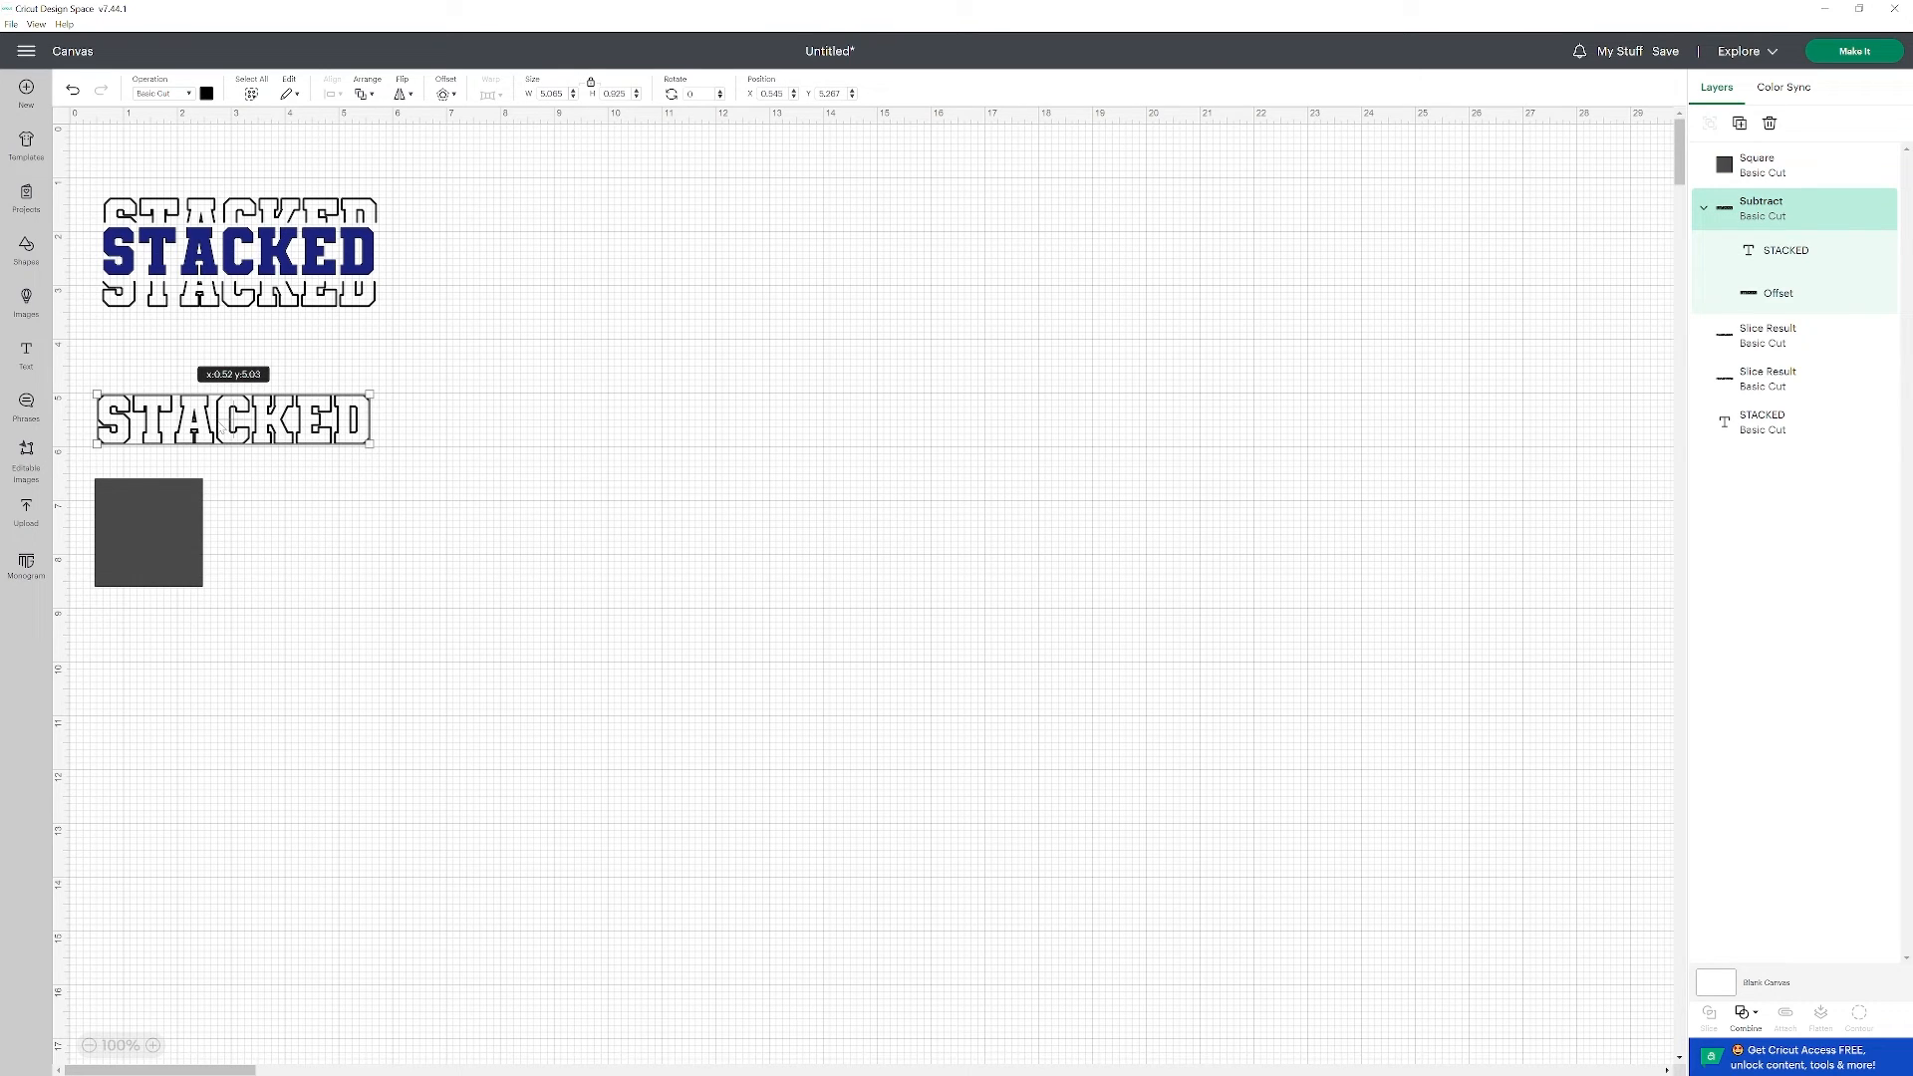
left_click_drag(169, 532, 378, 487)
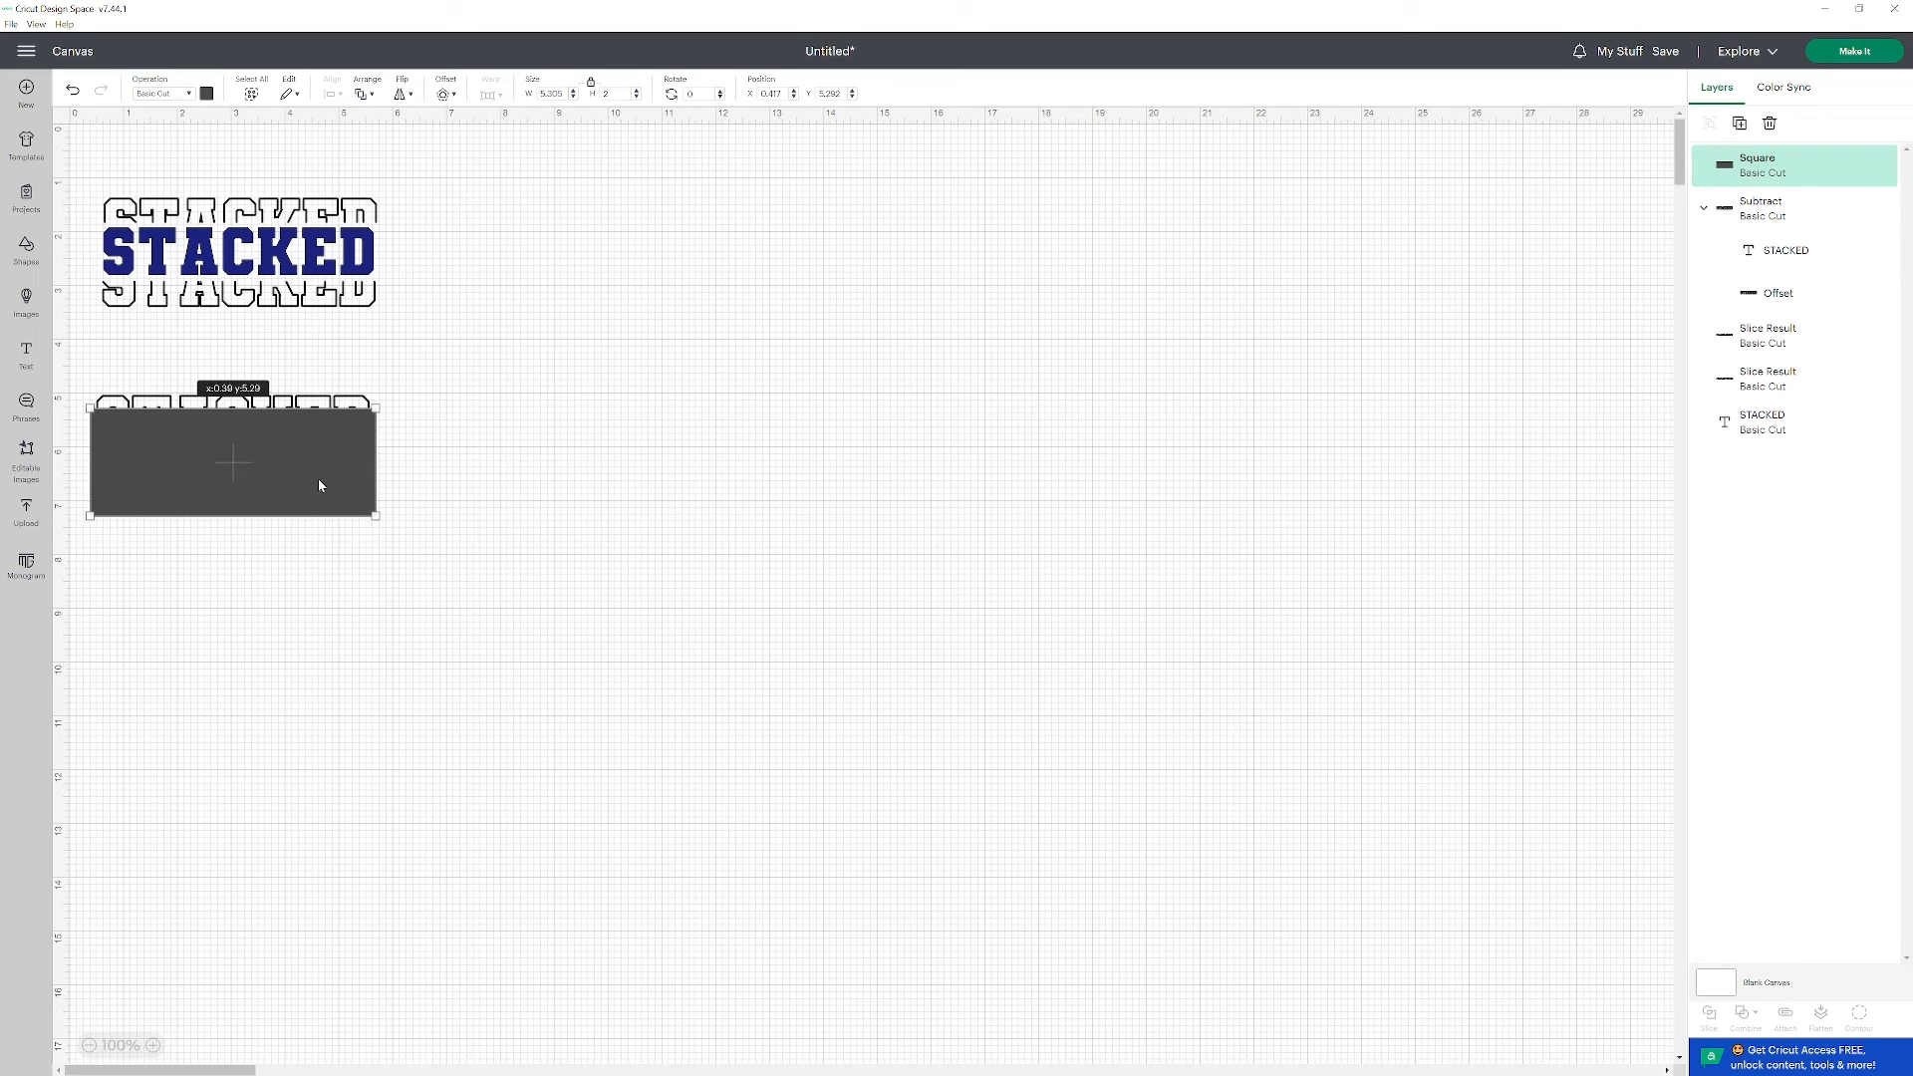
Select the rectangle together with the second STACKED outline and slice off the outline's top edge.
left_click(221, 573)
left_click_drag(80, 370, 488, 601)
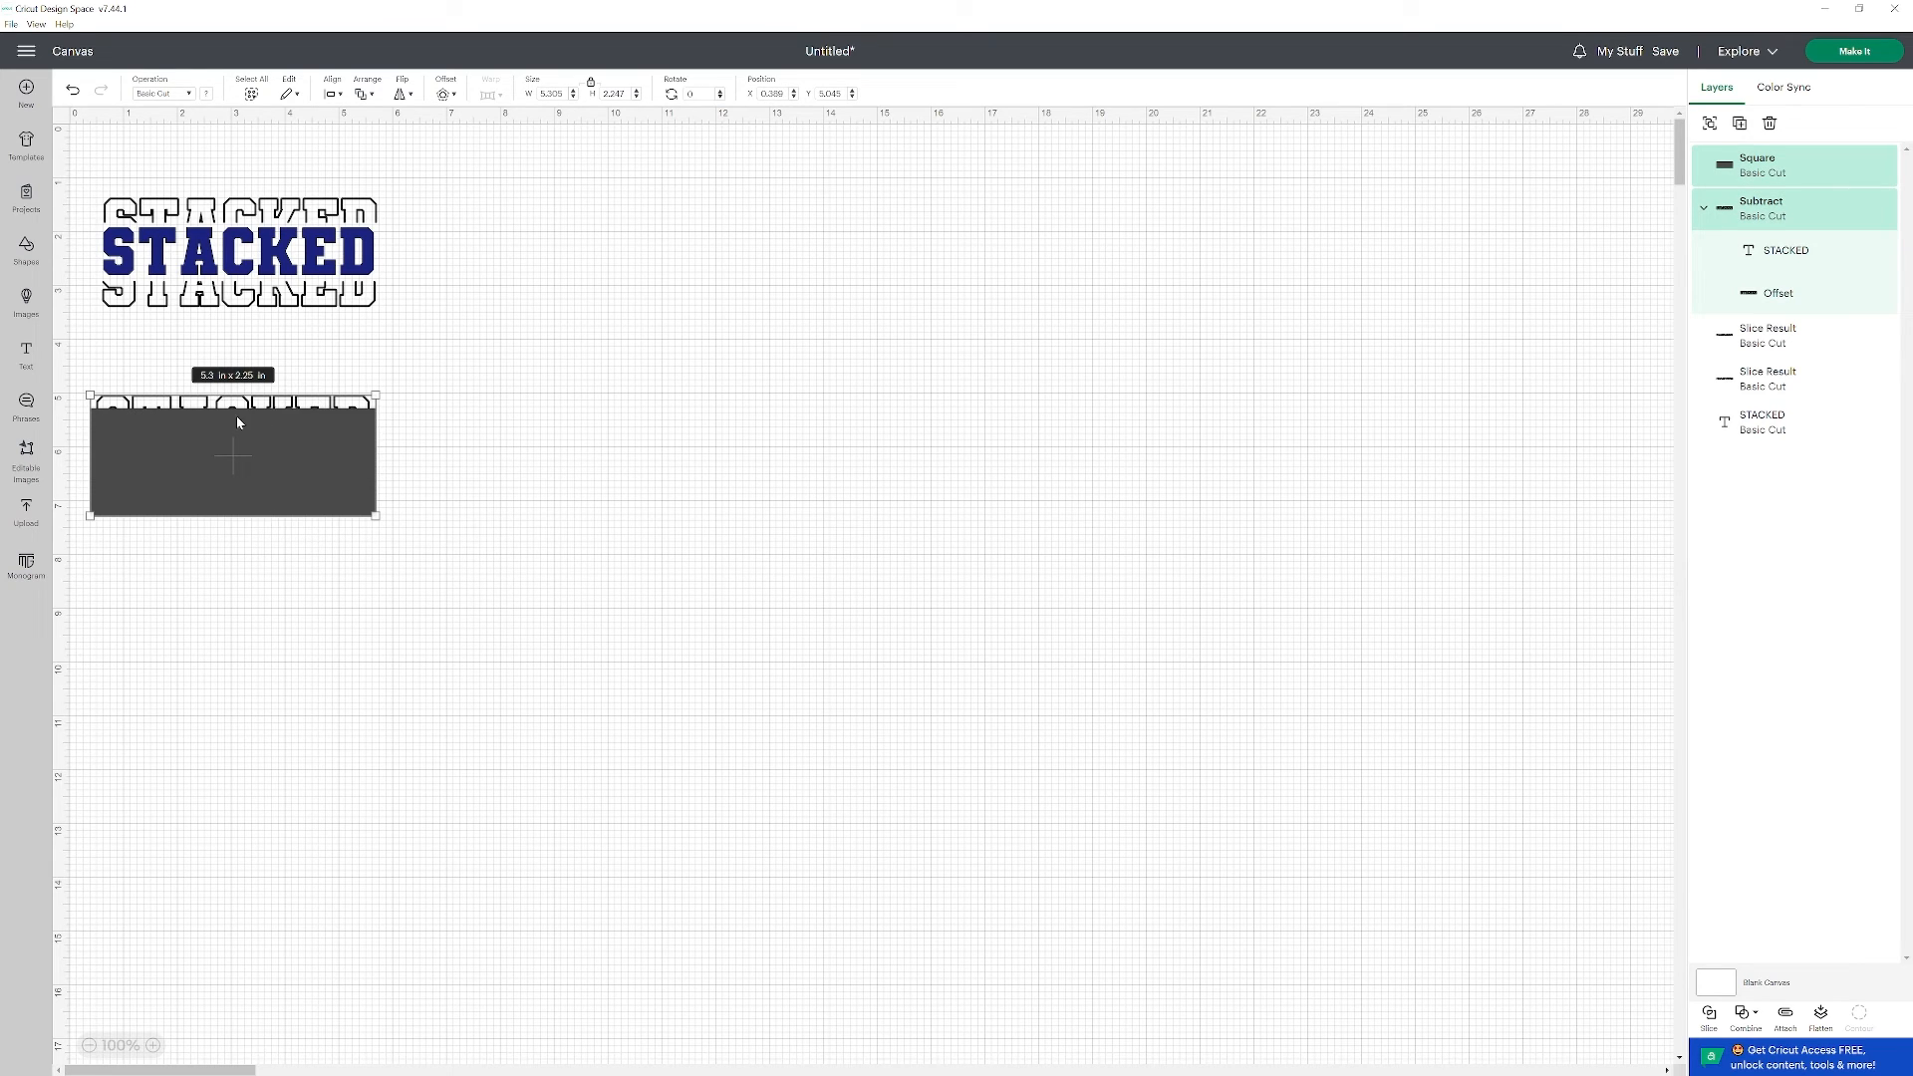
left_click(1709, 1017)
Delete the leftover gray rectangle and the gray letter pieces covering the second outline.
left_click(326, 482)
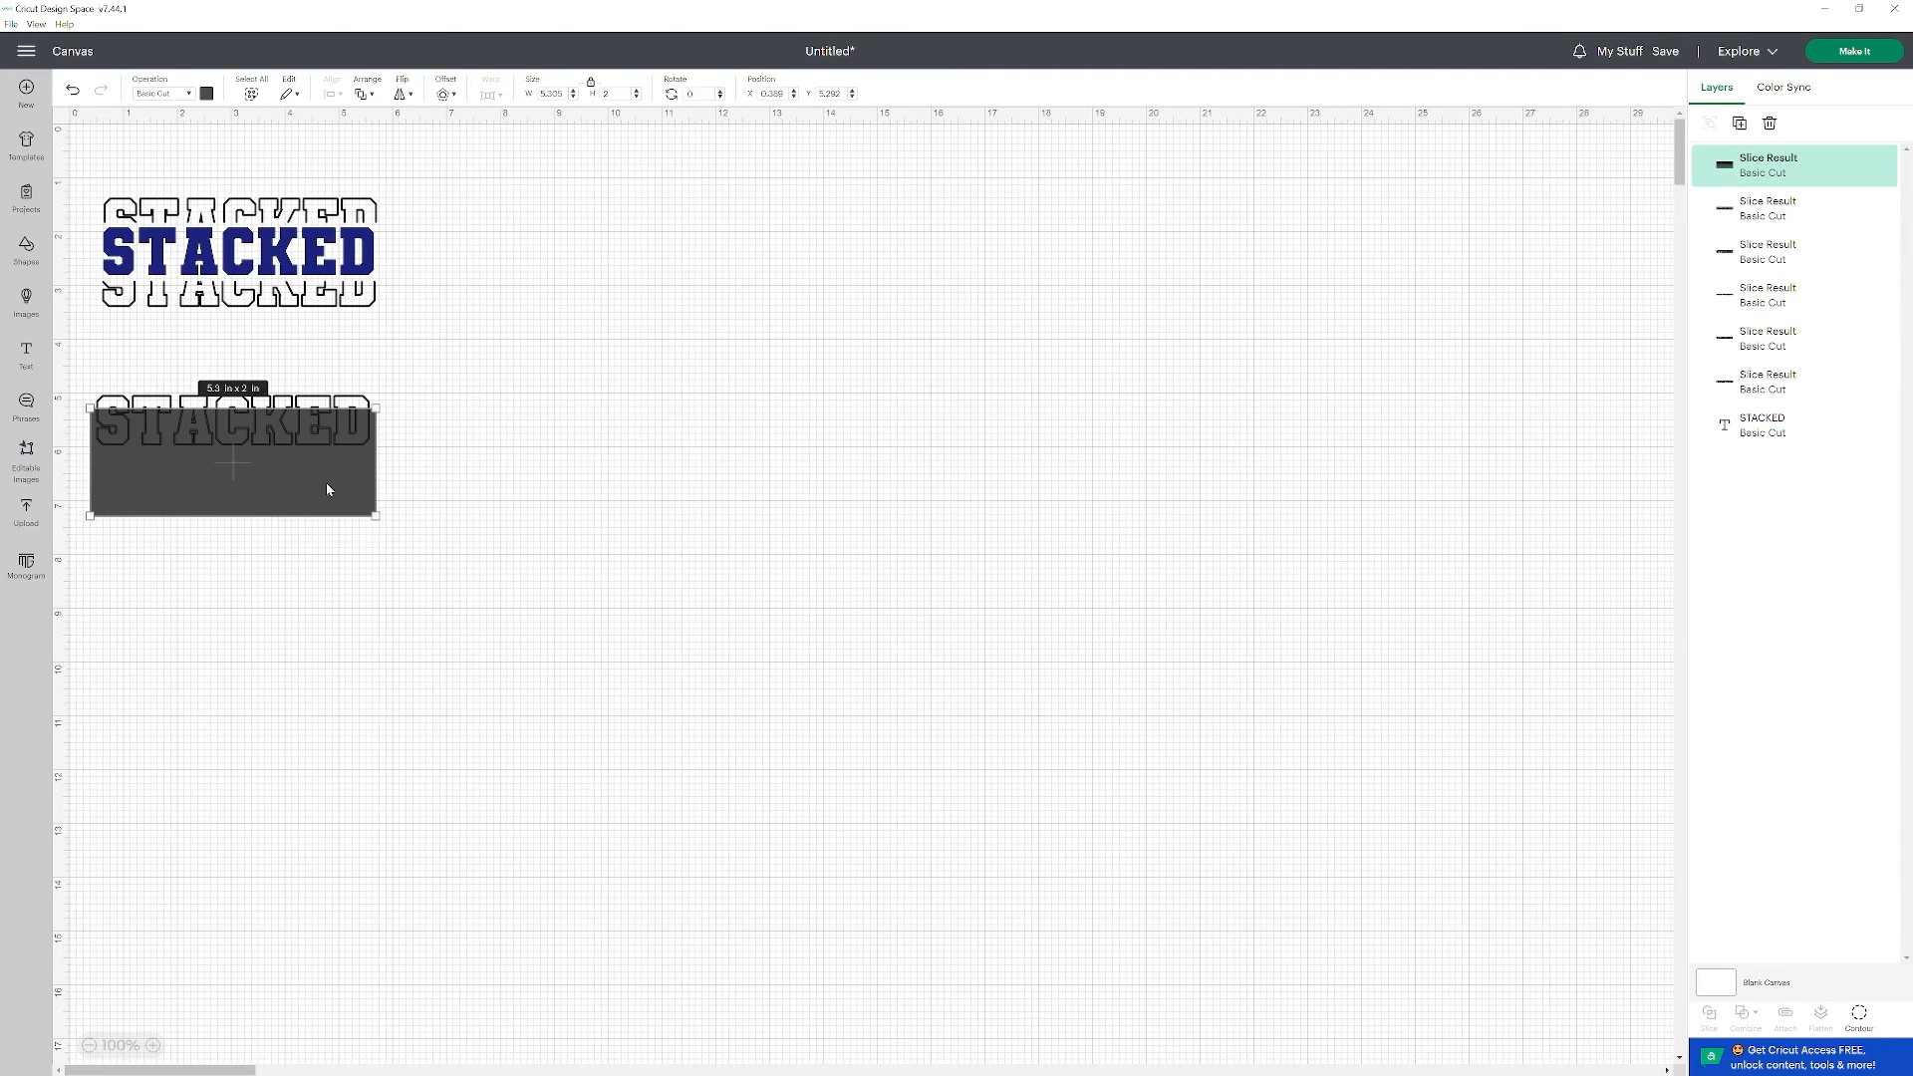
key("Delete")
left_click(294, 439)
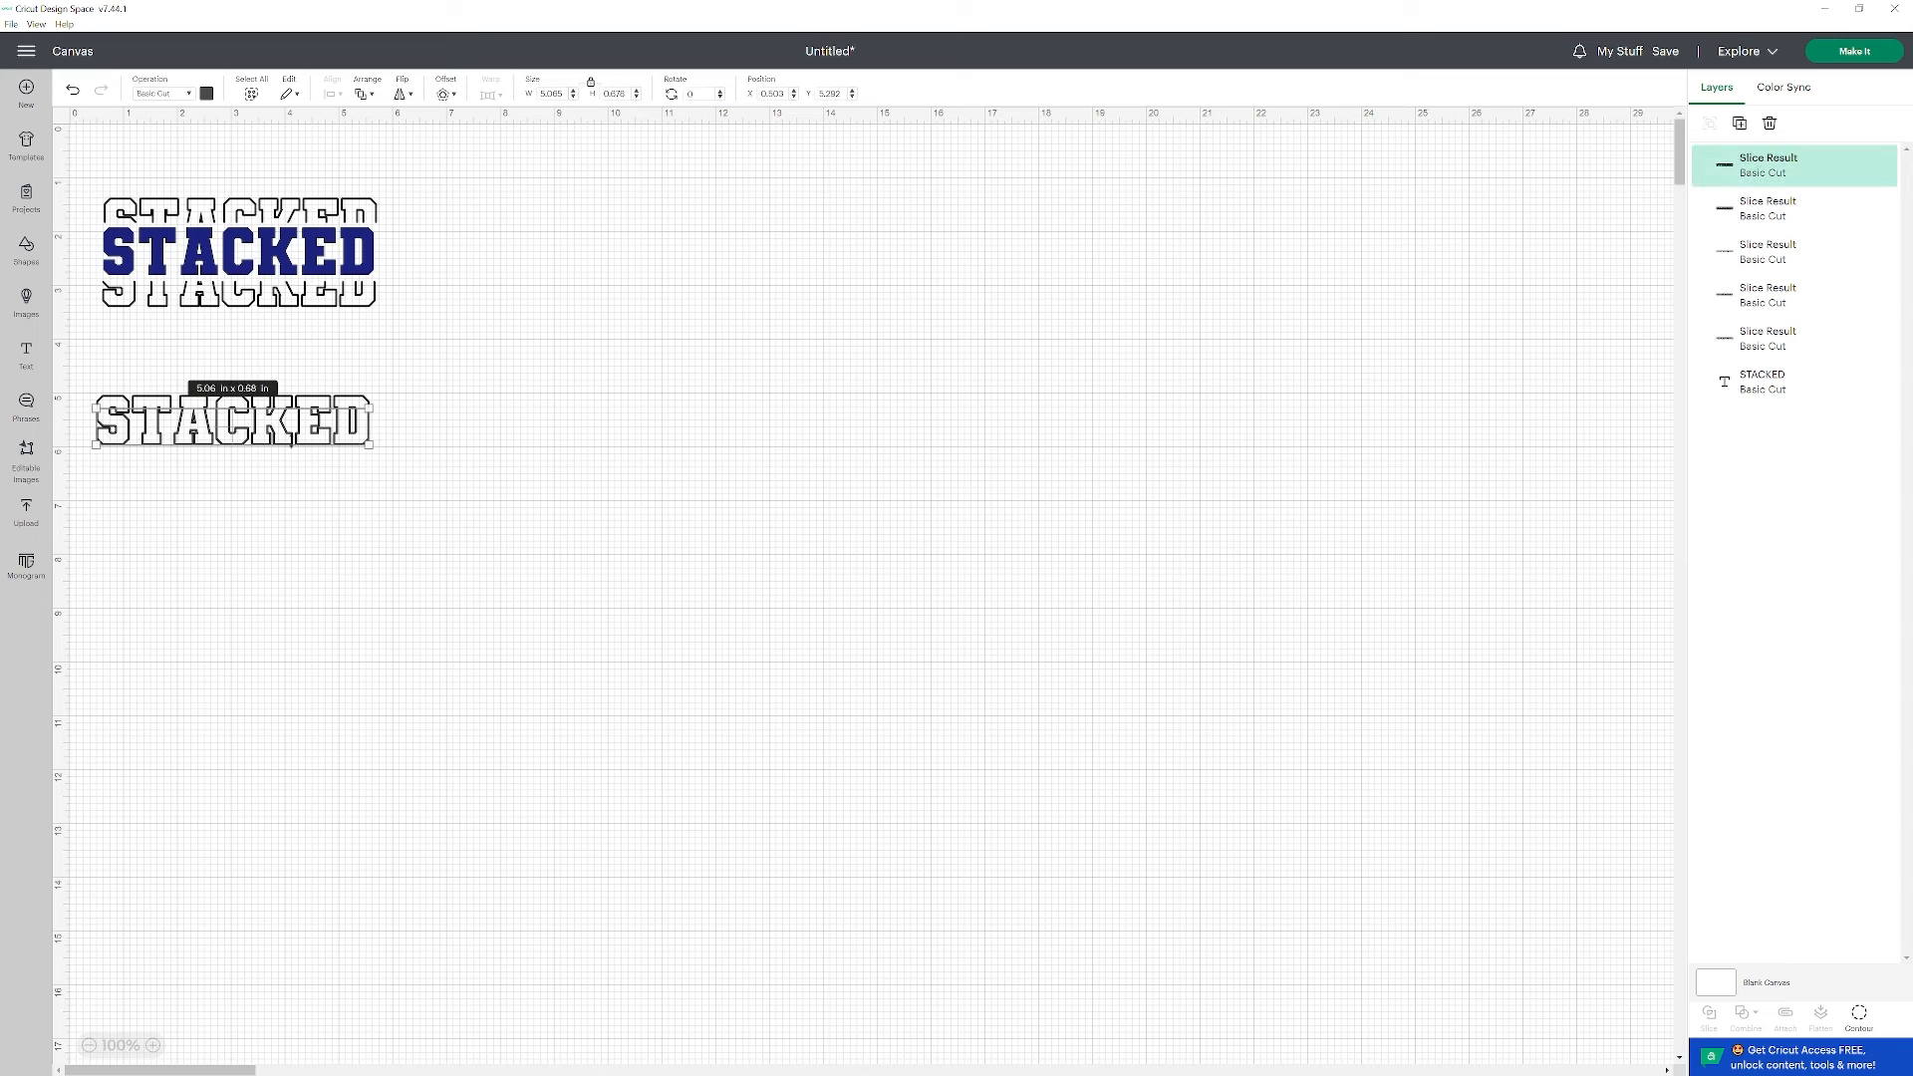
key("Delete")
Separate the thin top strip from the second outline and move it directly above the stacked design.
left_click(329, 404)
key("Up")
key("Up")
key("Up")
key("Up")
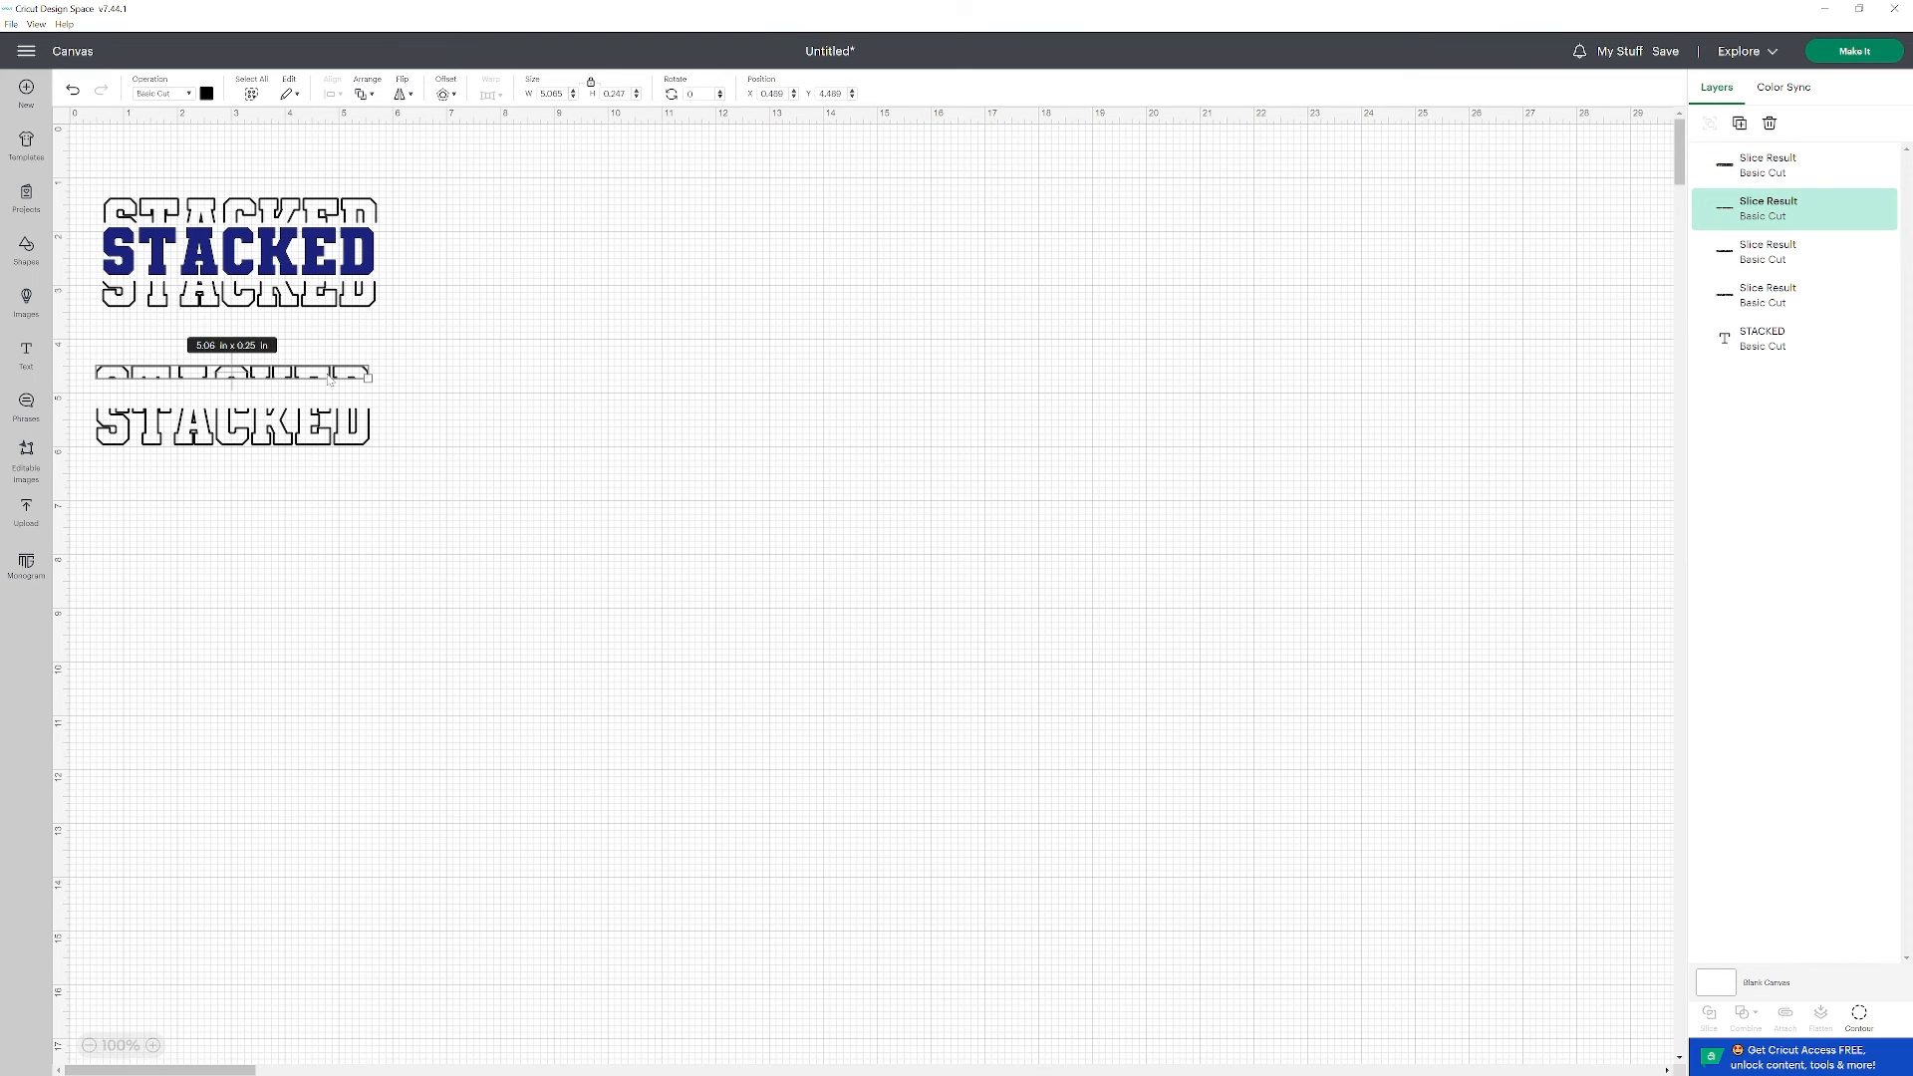
left_click_drag(330, 380, 340, 193)
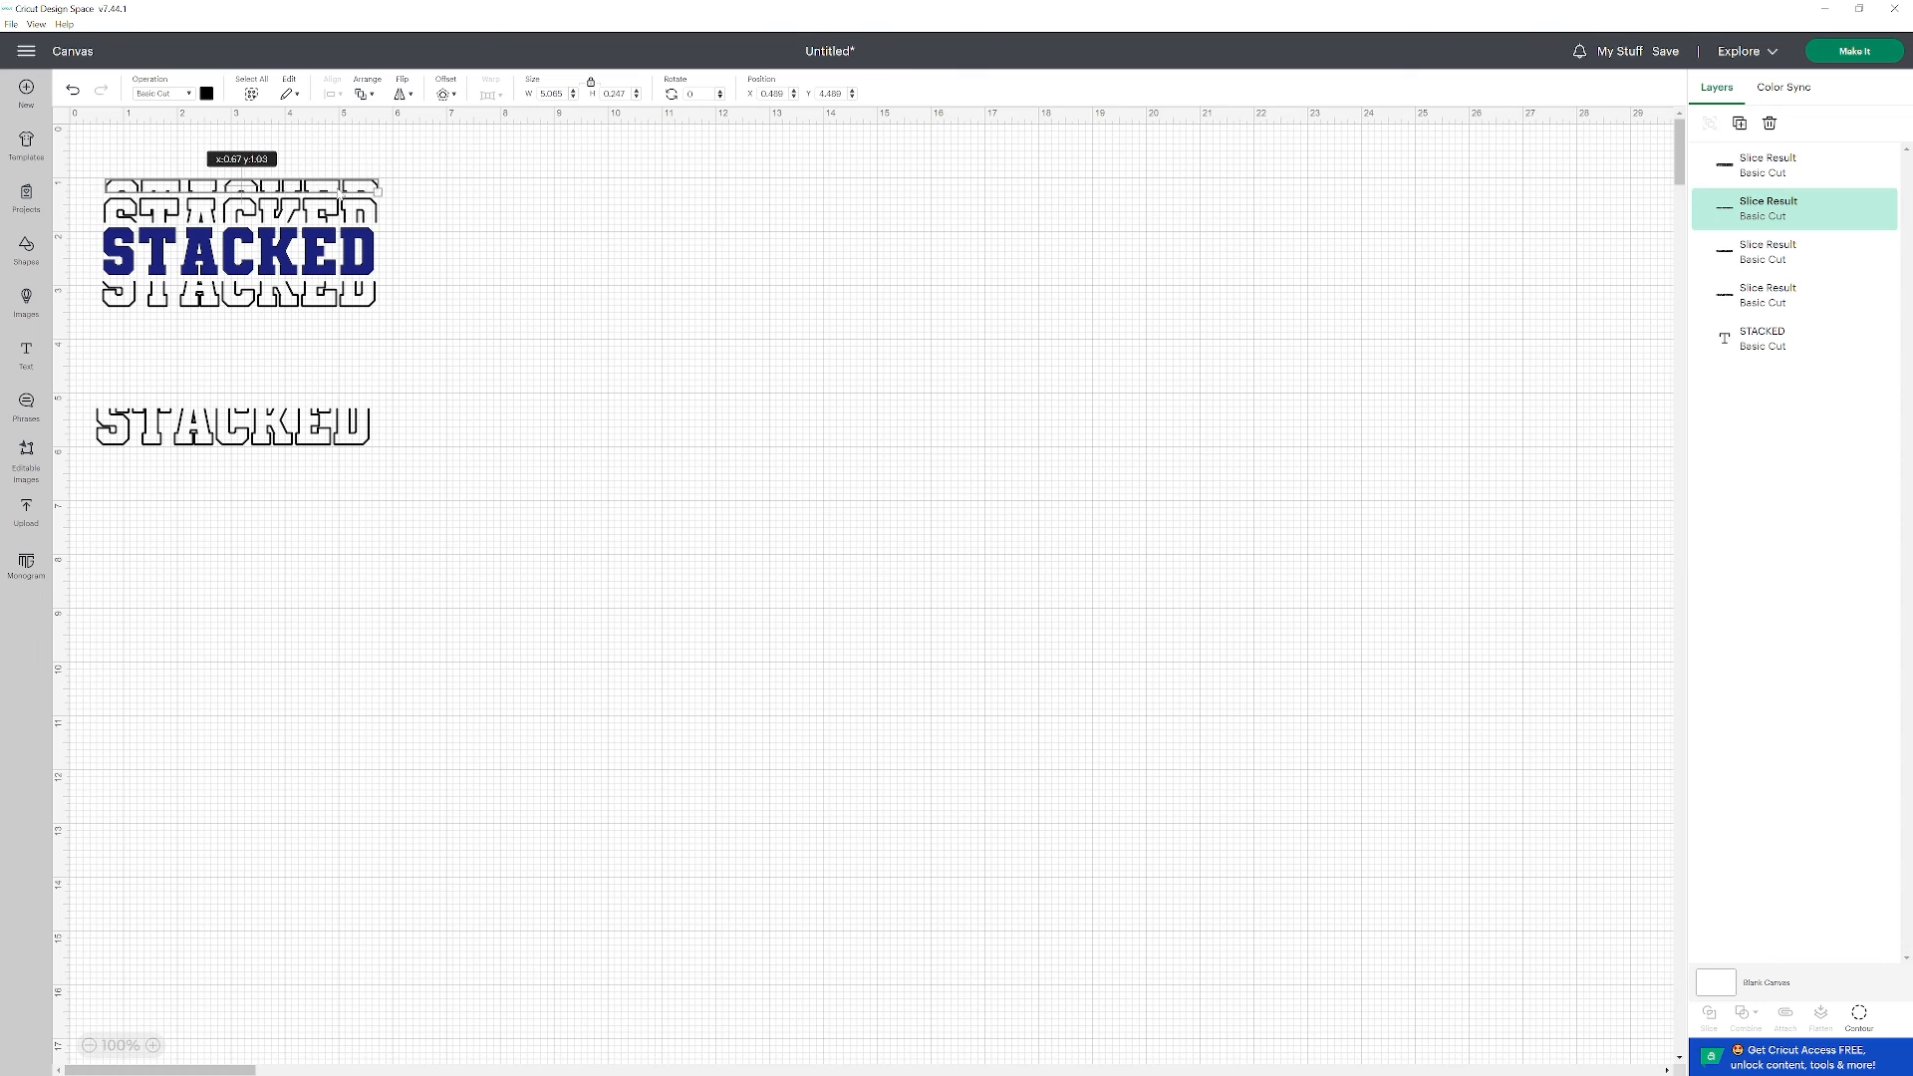
left_click(439, 356)
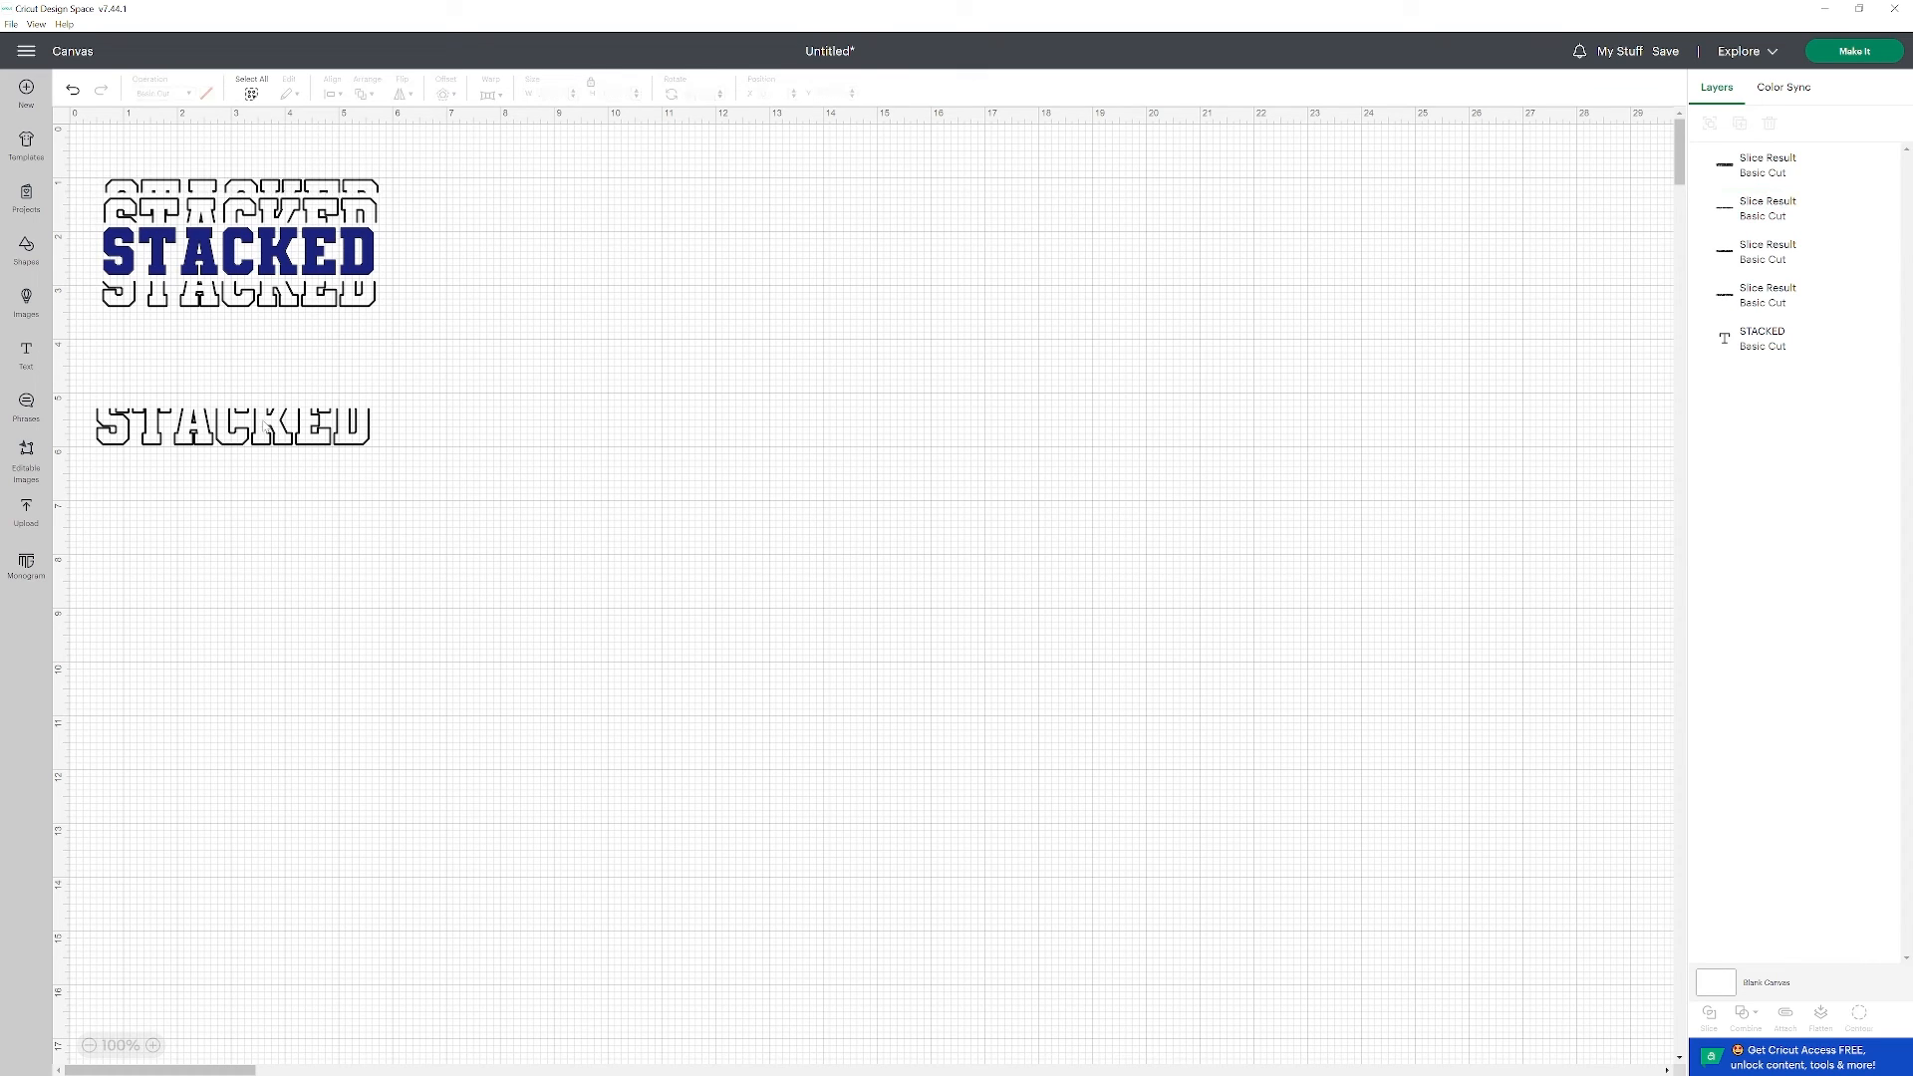
Move the remaining outline lower on the canvas and cover all but its bottom edge with a square stretched to about 5.57 × 2 in.
left_click(231, 437)
key("Down")
key("Down")
key("Down")
key("Down")
key("Down")
key("Down")
key("Down")
key("Down")
key("Down")
key("Down")
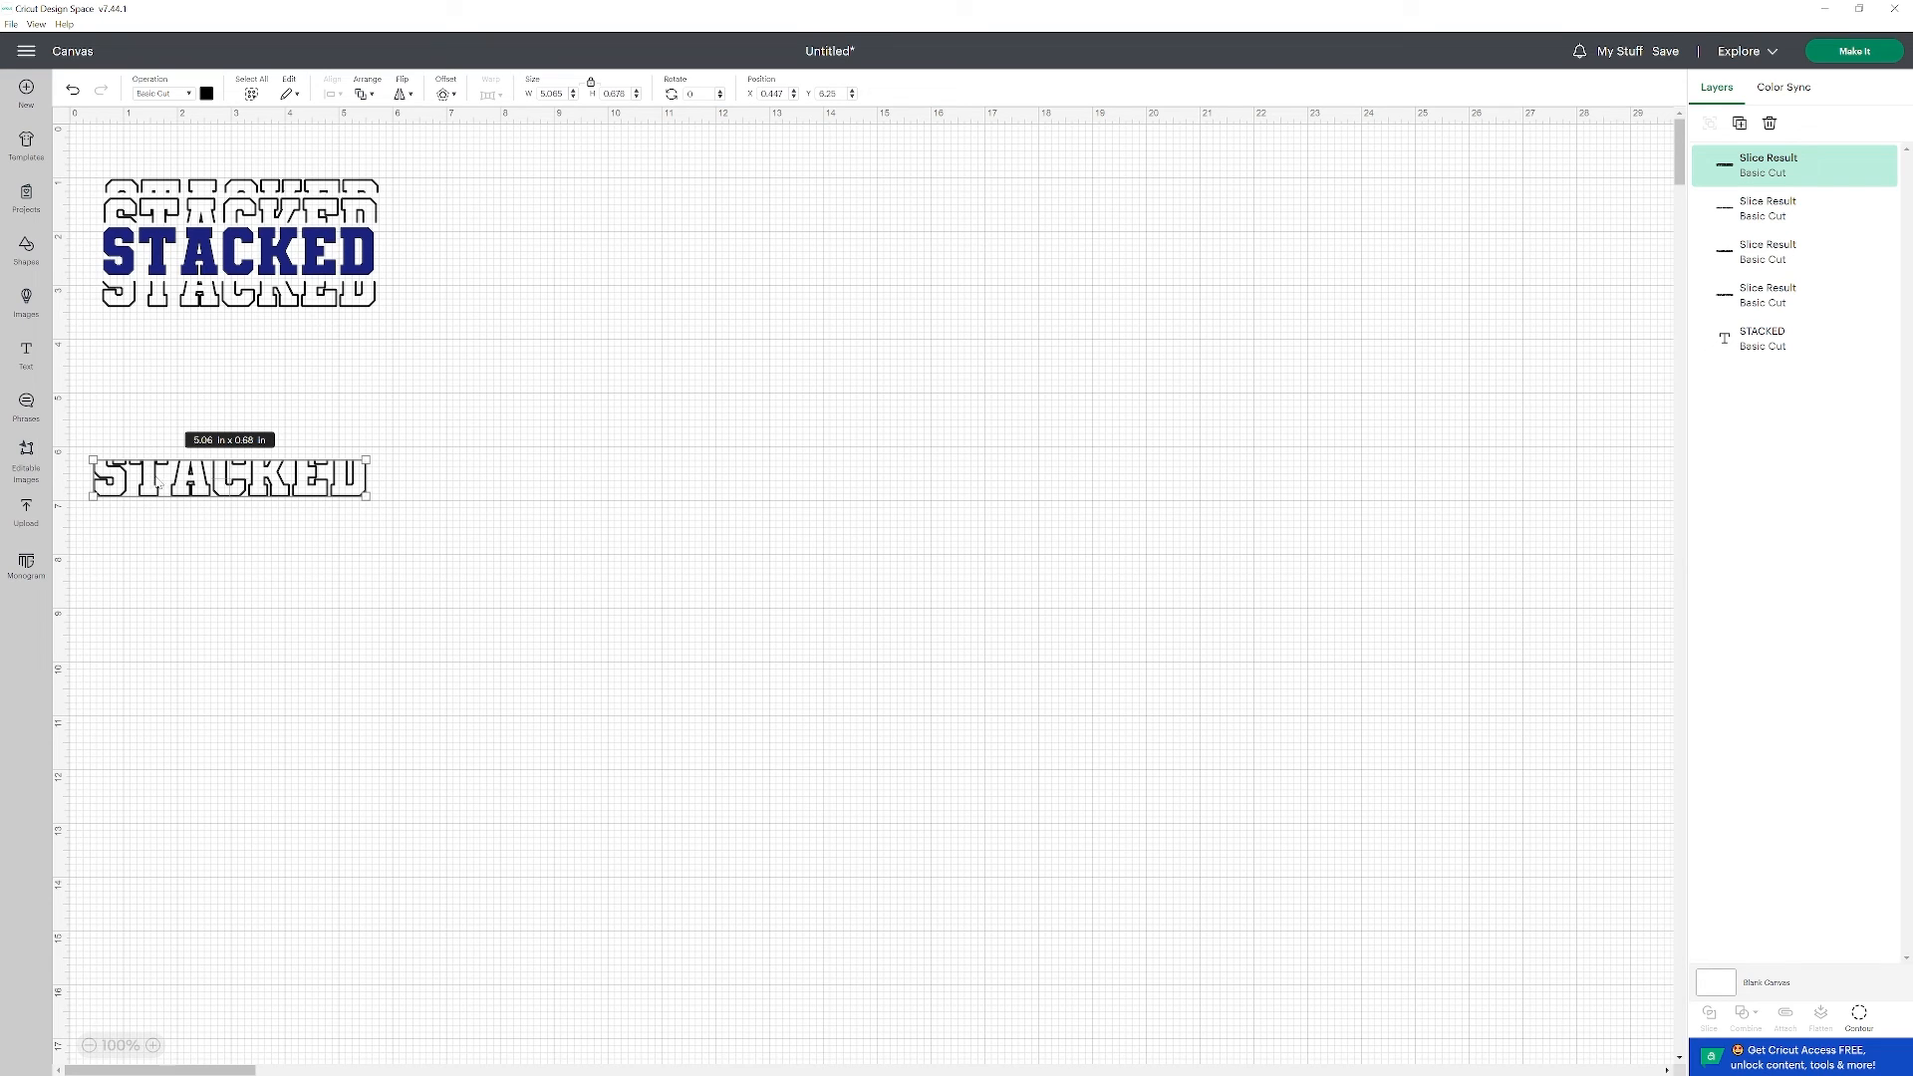
left_click_drag(155, 483, 157, 486)
left_click(27, 249)
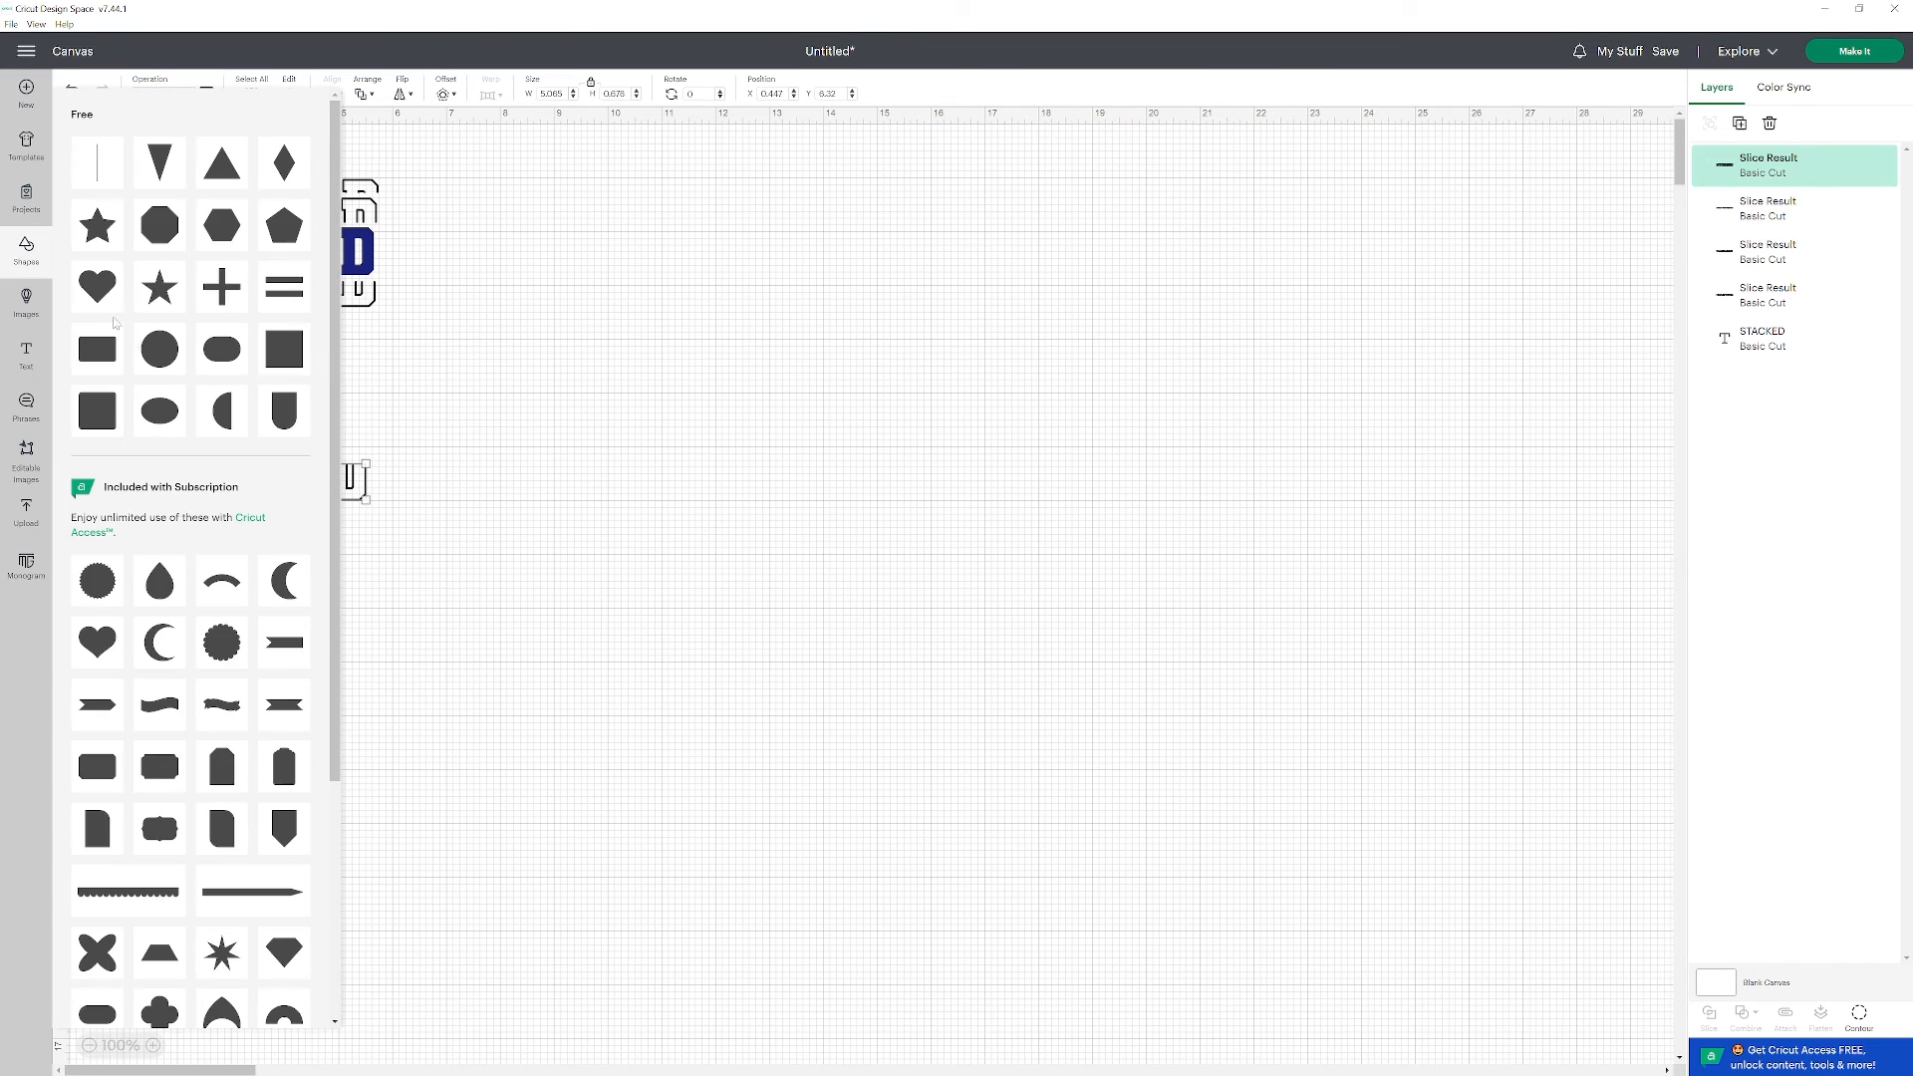
left_click(99, 158)
left_click_drag(271, 350, 381, 451)
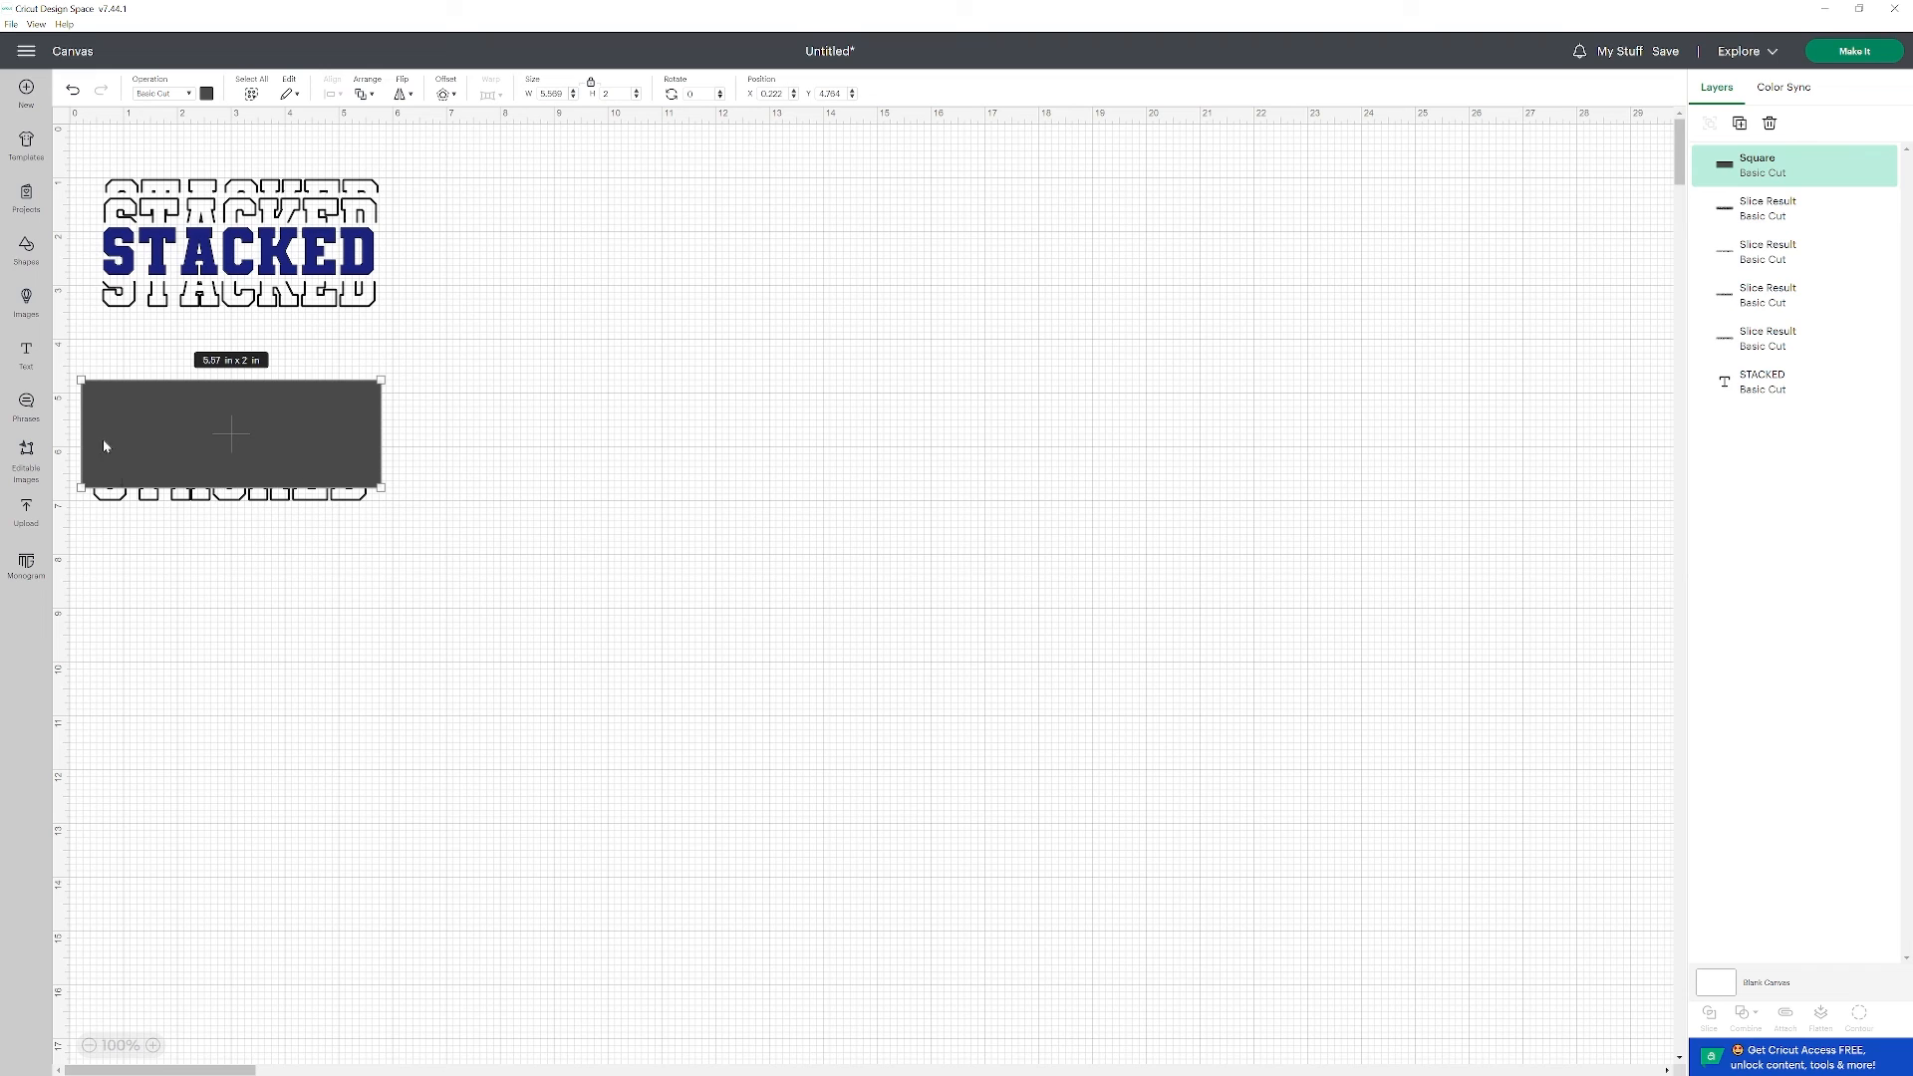
Select the new rectangle together with the remaining outline and slice off the outline's bottom edge.
left_click(87, 364)
left_click_drag(142, 454, 450, 548)
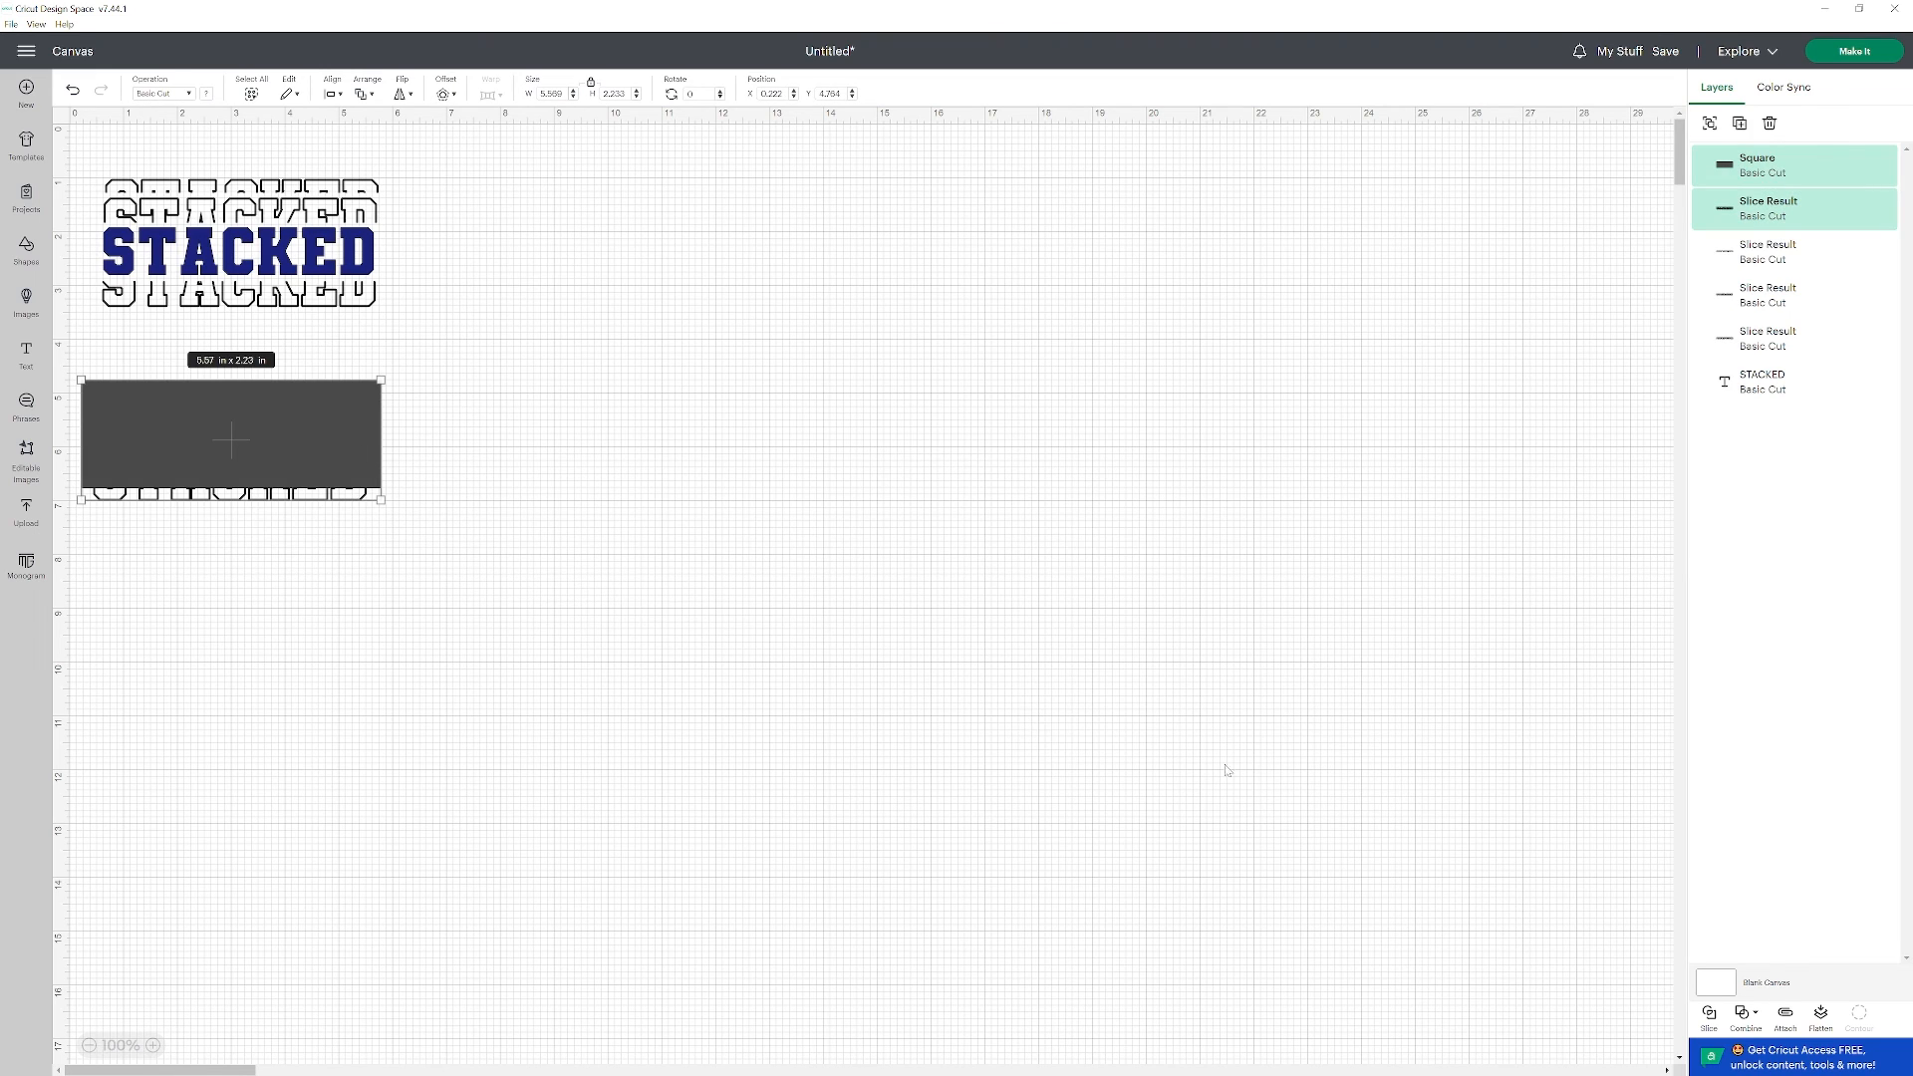
left_click(1708, 1014)
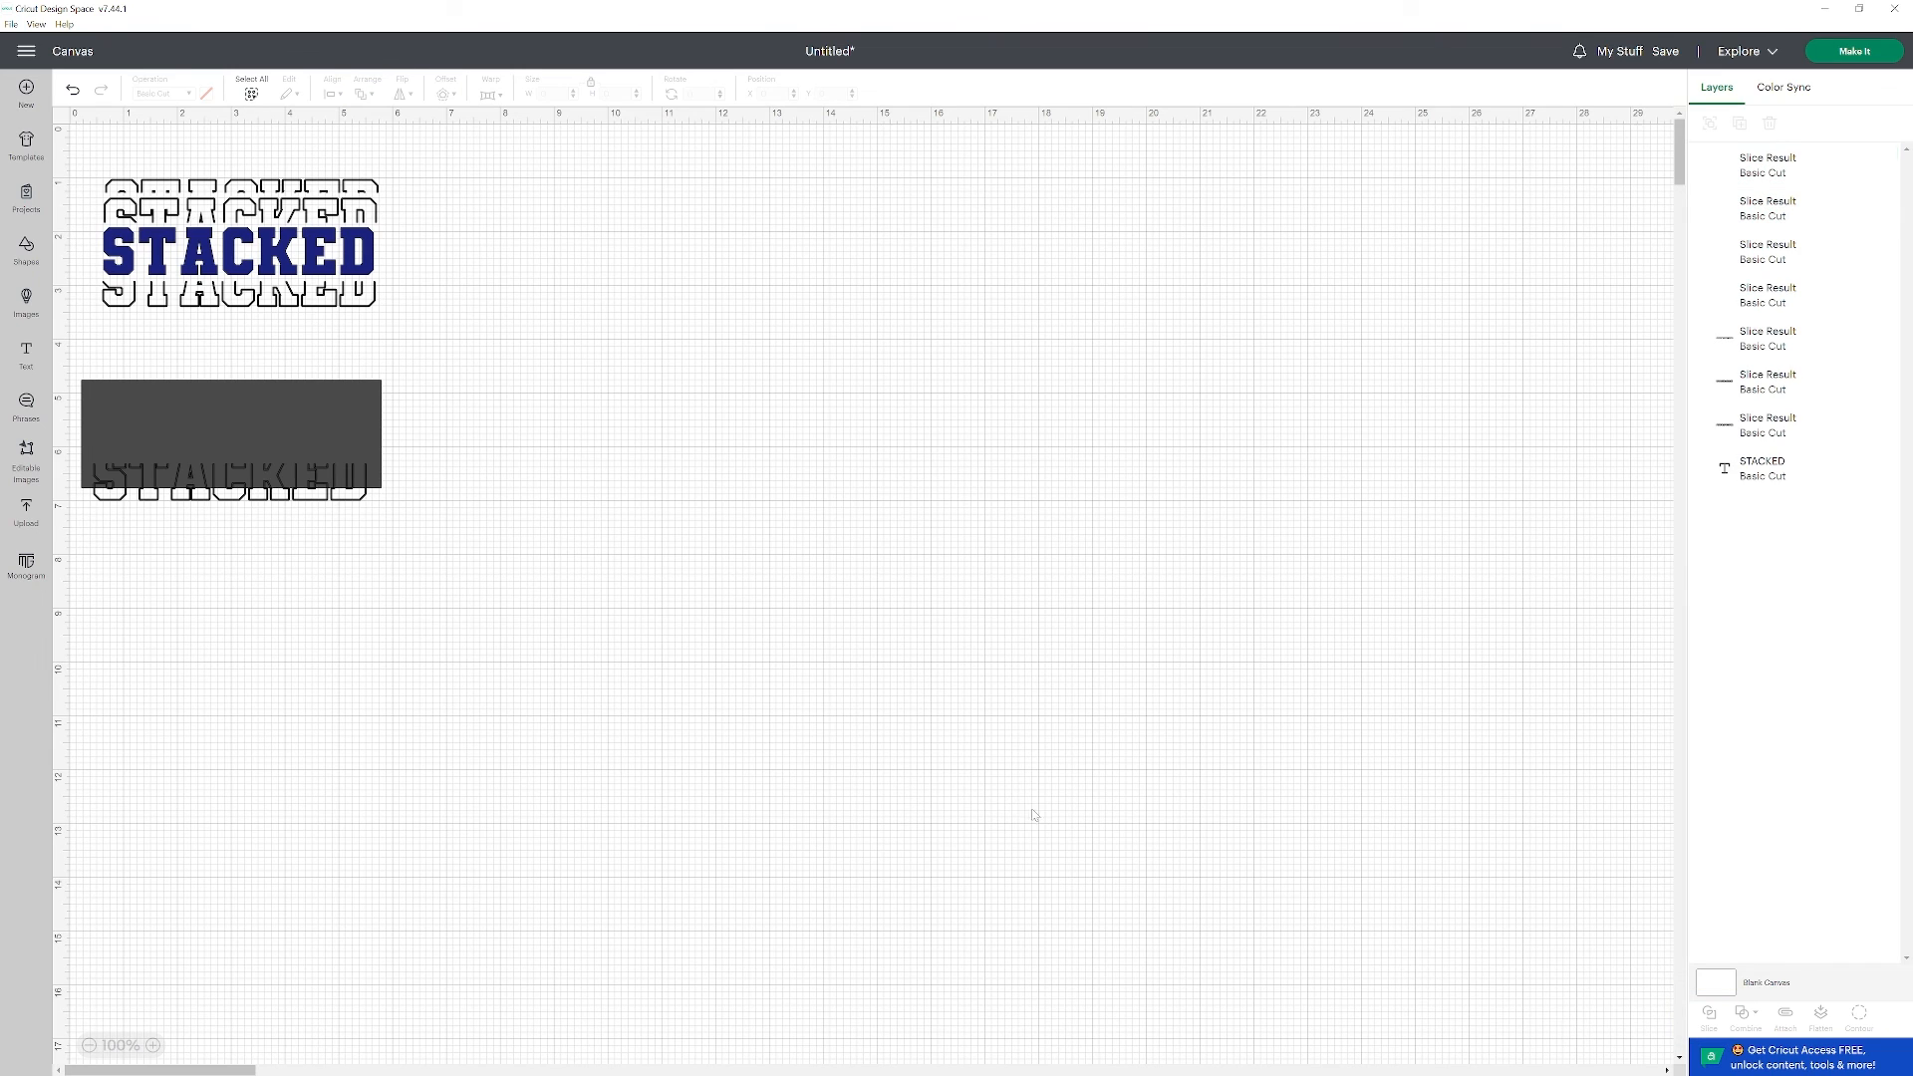
Delete the gray rectangle, the gray letter pieces and the outline's upper part, keeping only the thin bottom strip.
left_click(264, 433)
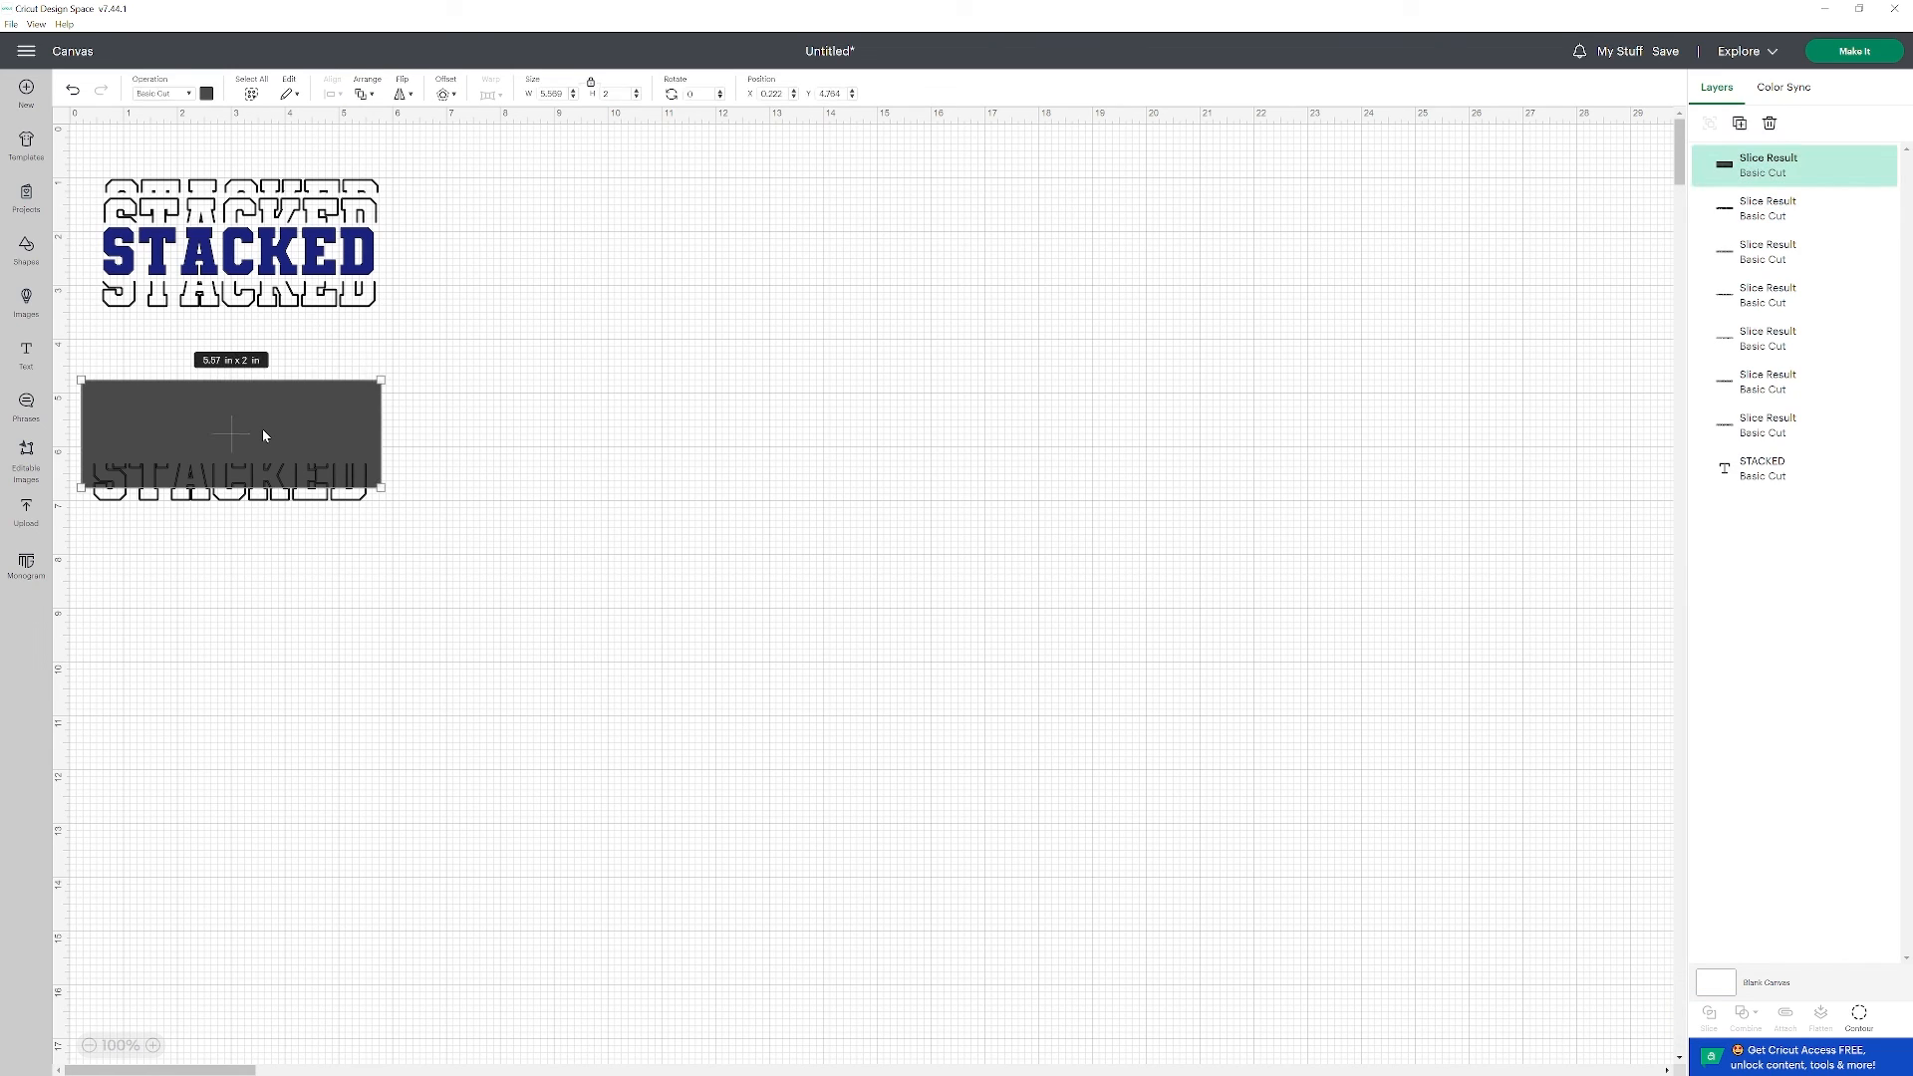
key("Delete")
left_click(321, 498)
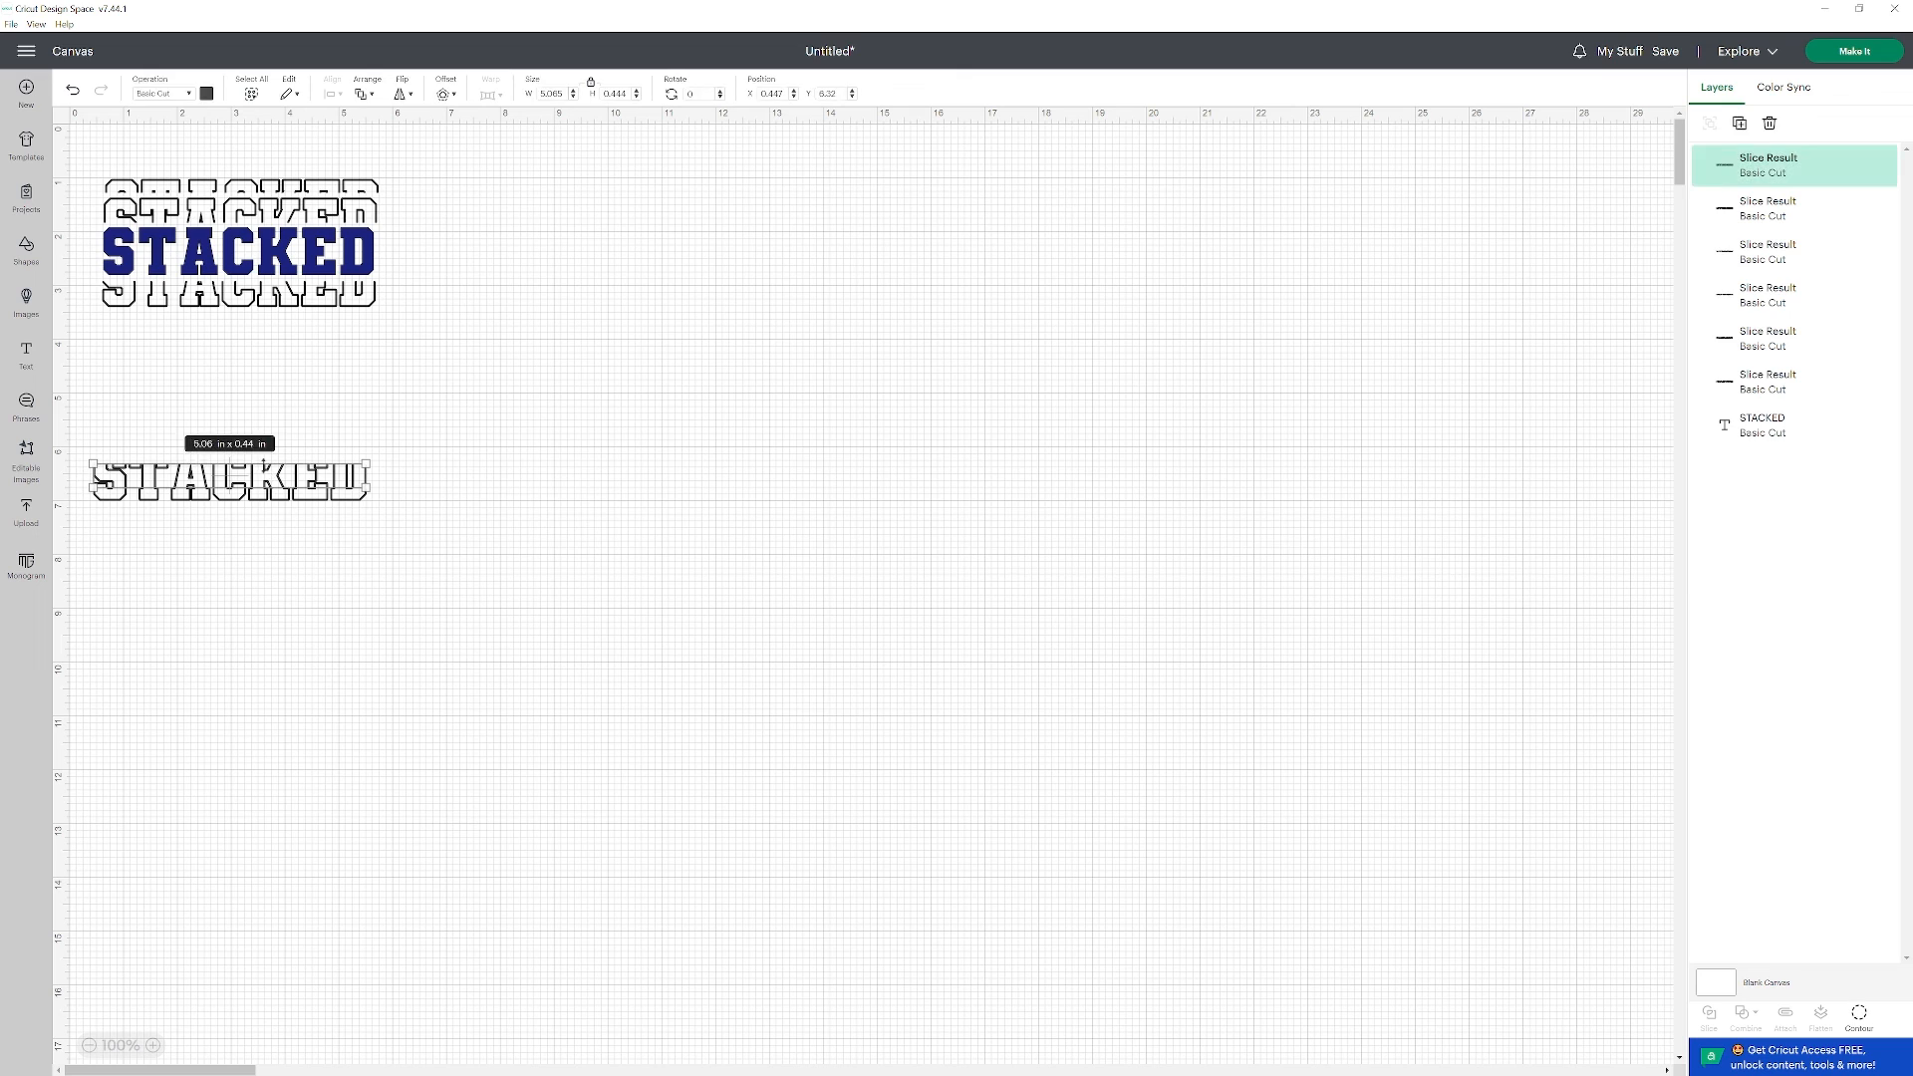
key("Delete")
left_click(299, 485)
key("Delete")
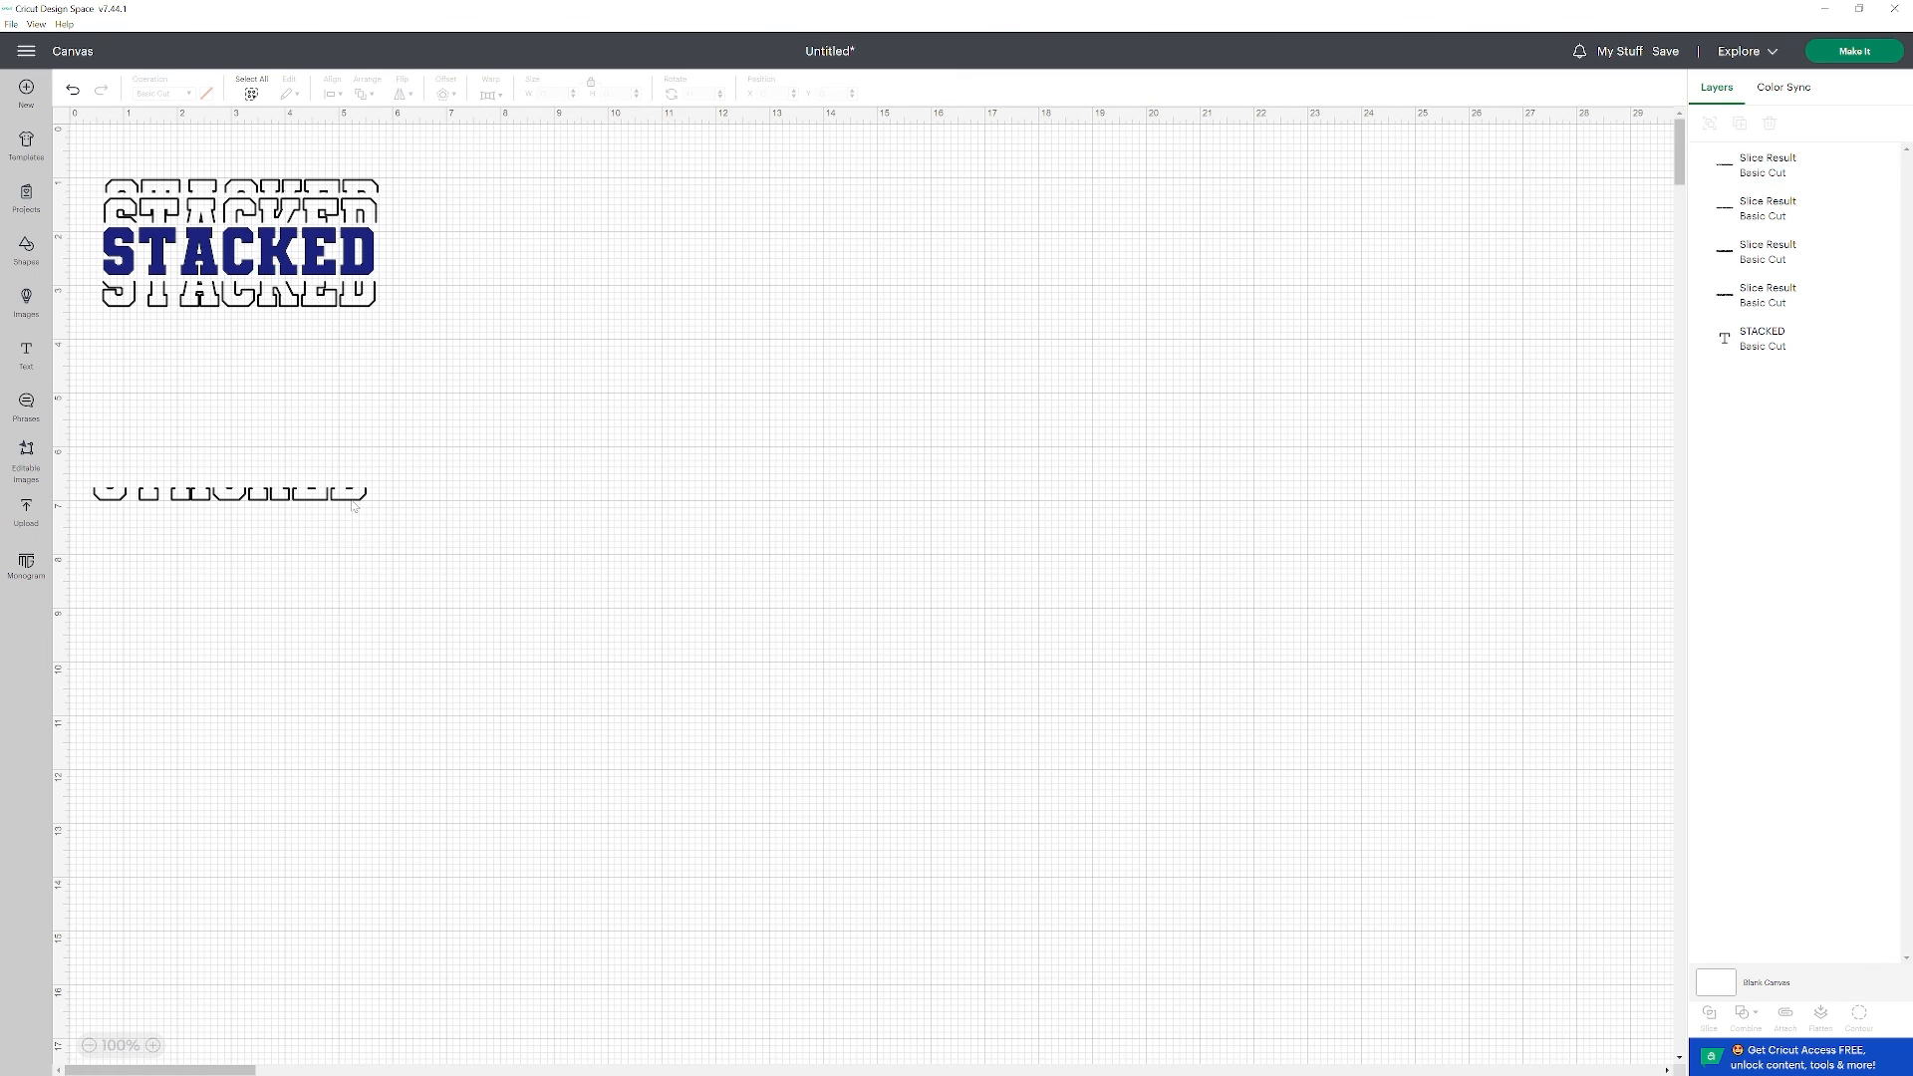
Move the thin bottom strip directly beneath the stacked design and center all of the design's pieces horizontally.
left_click_drag(354, 501, 363, 326)
left_click(333, 399)
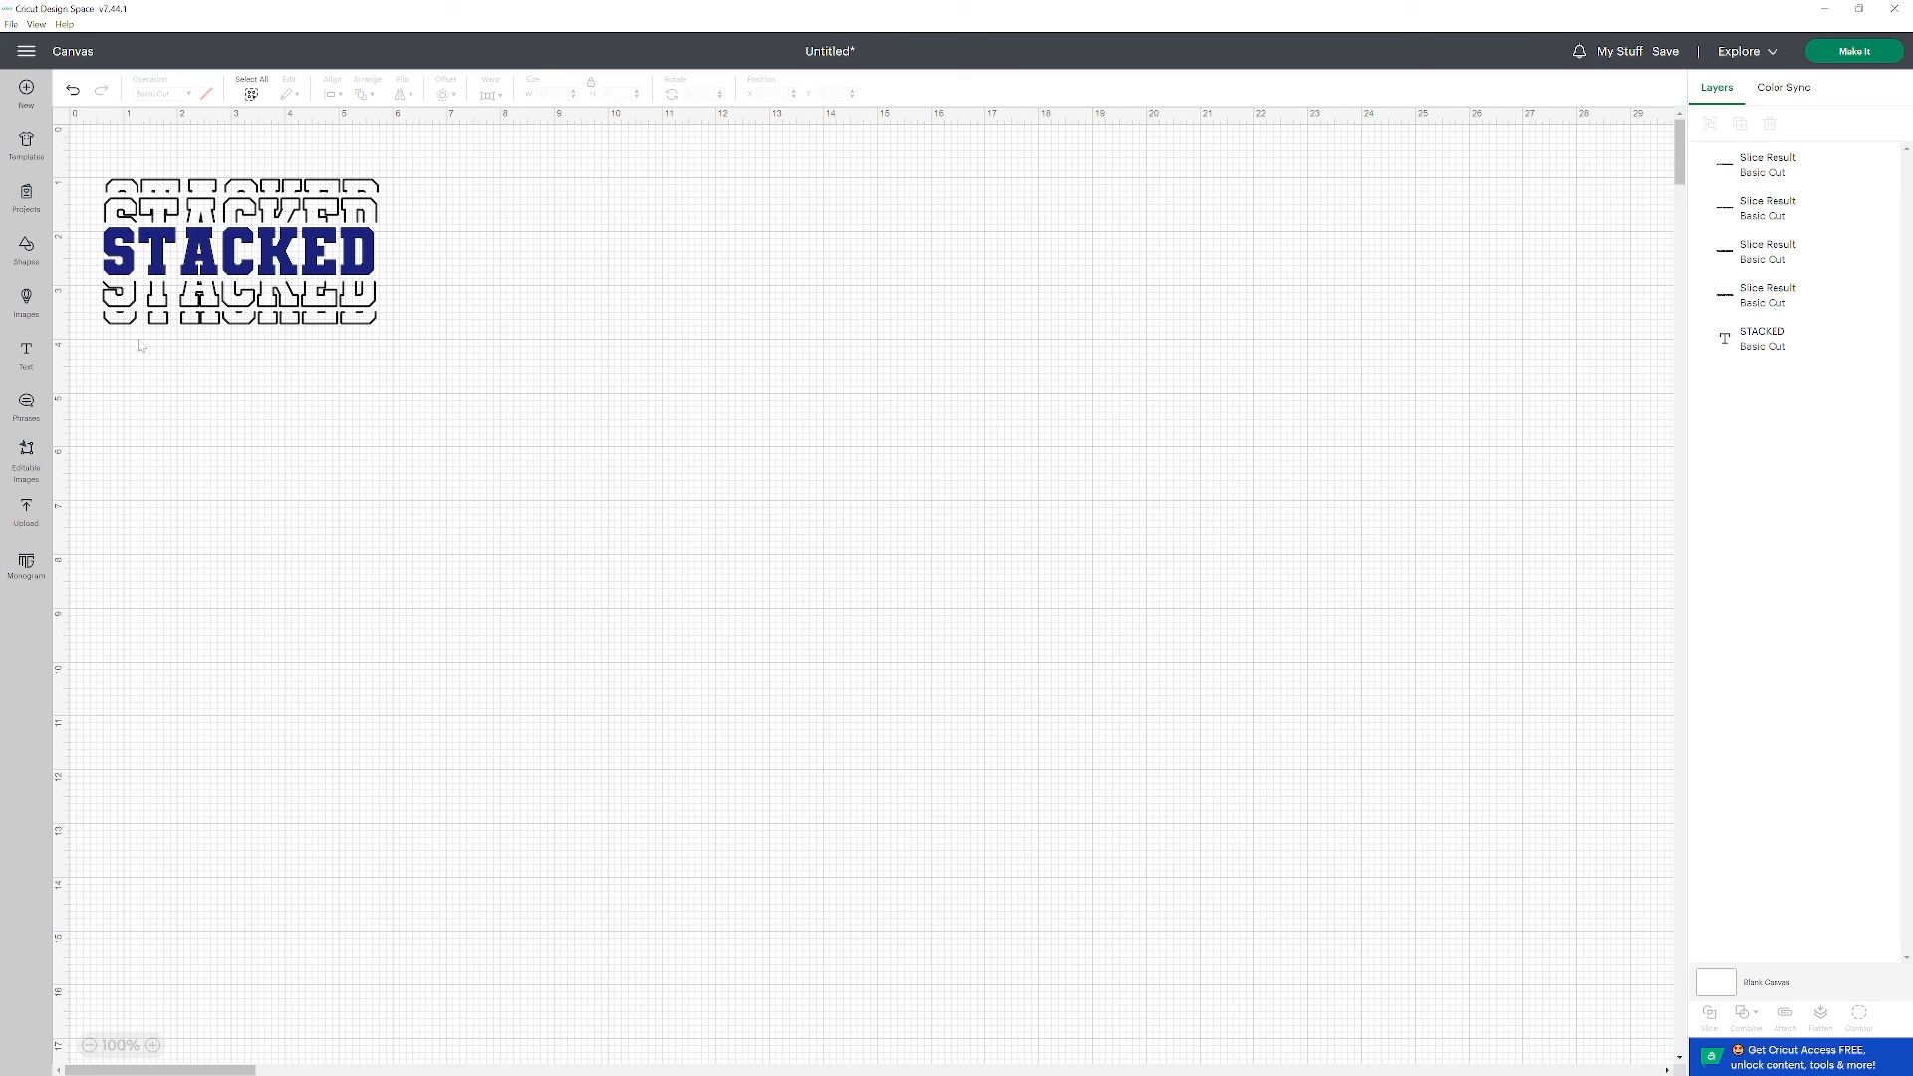
left_click_drag(88, 159, 403, 393)
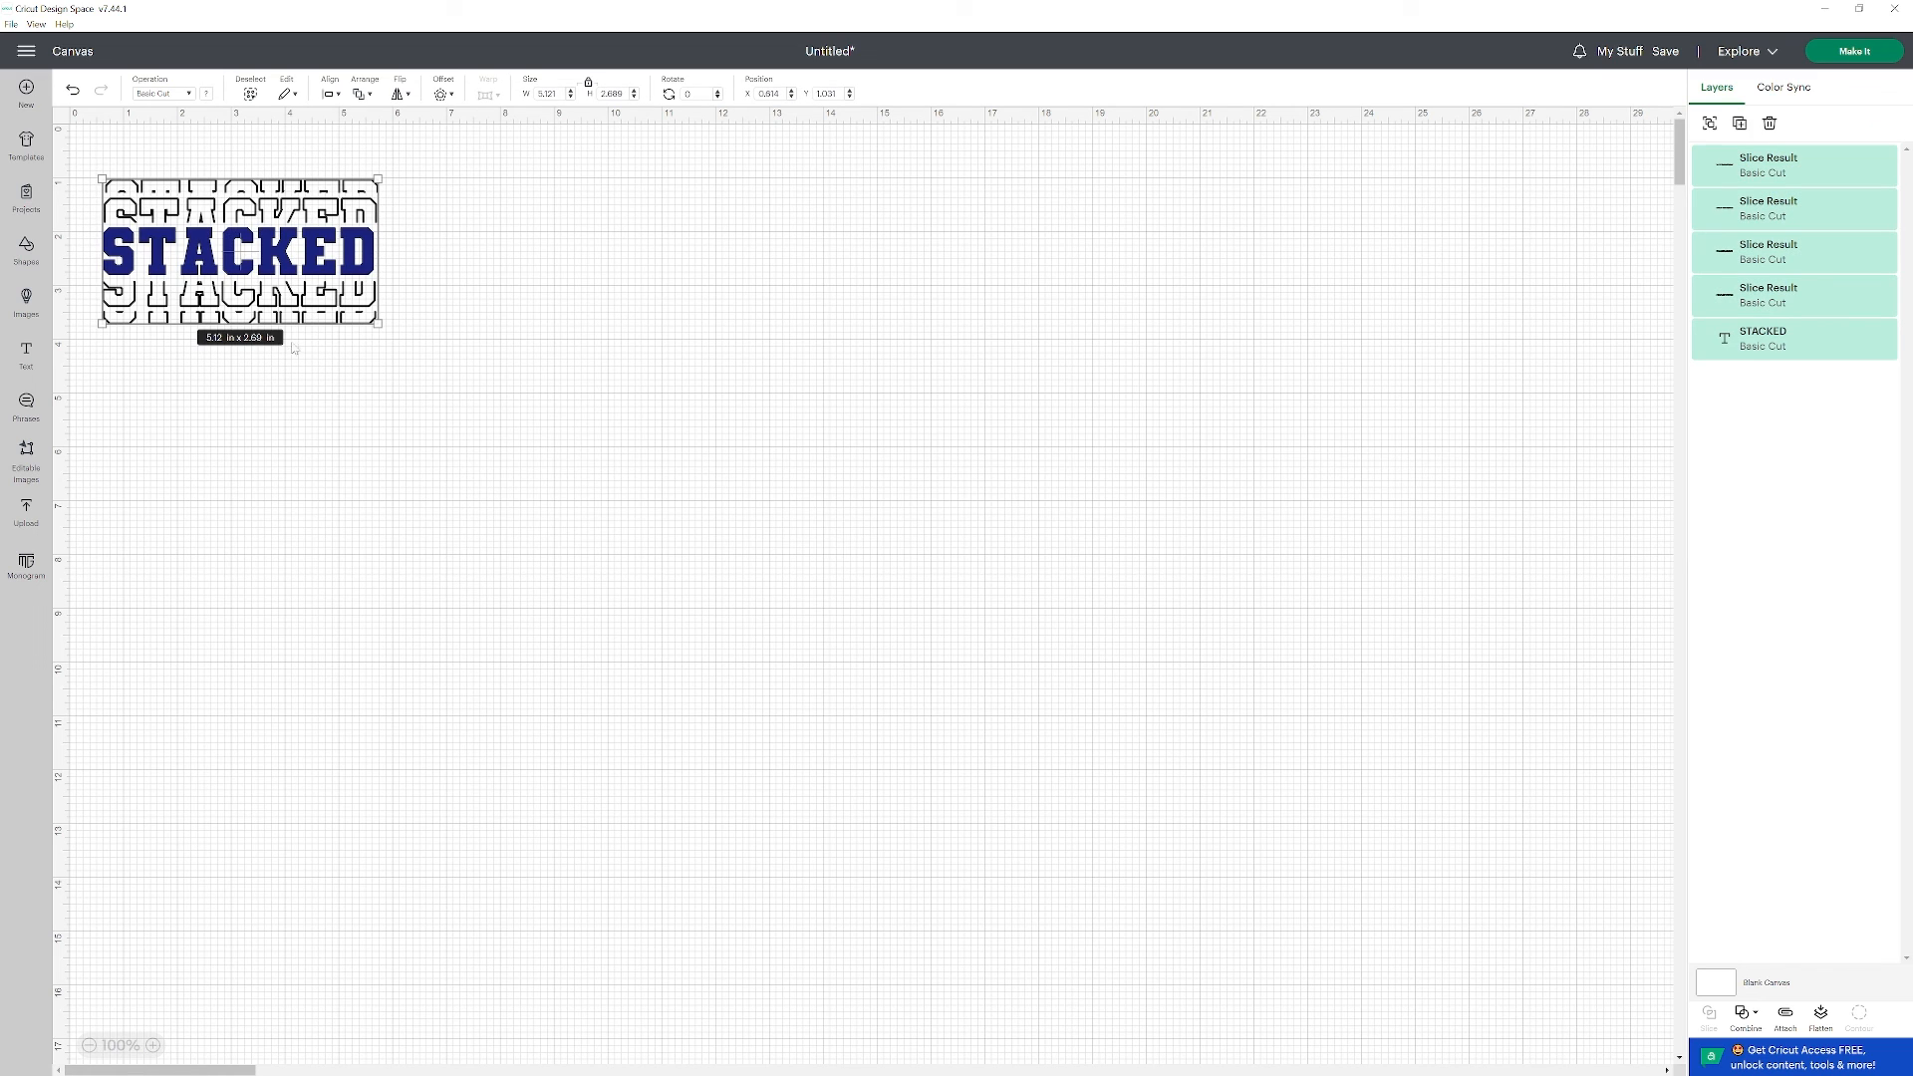
left_click(338, 94)
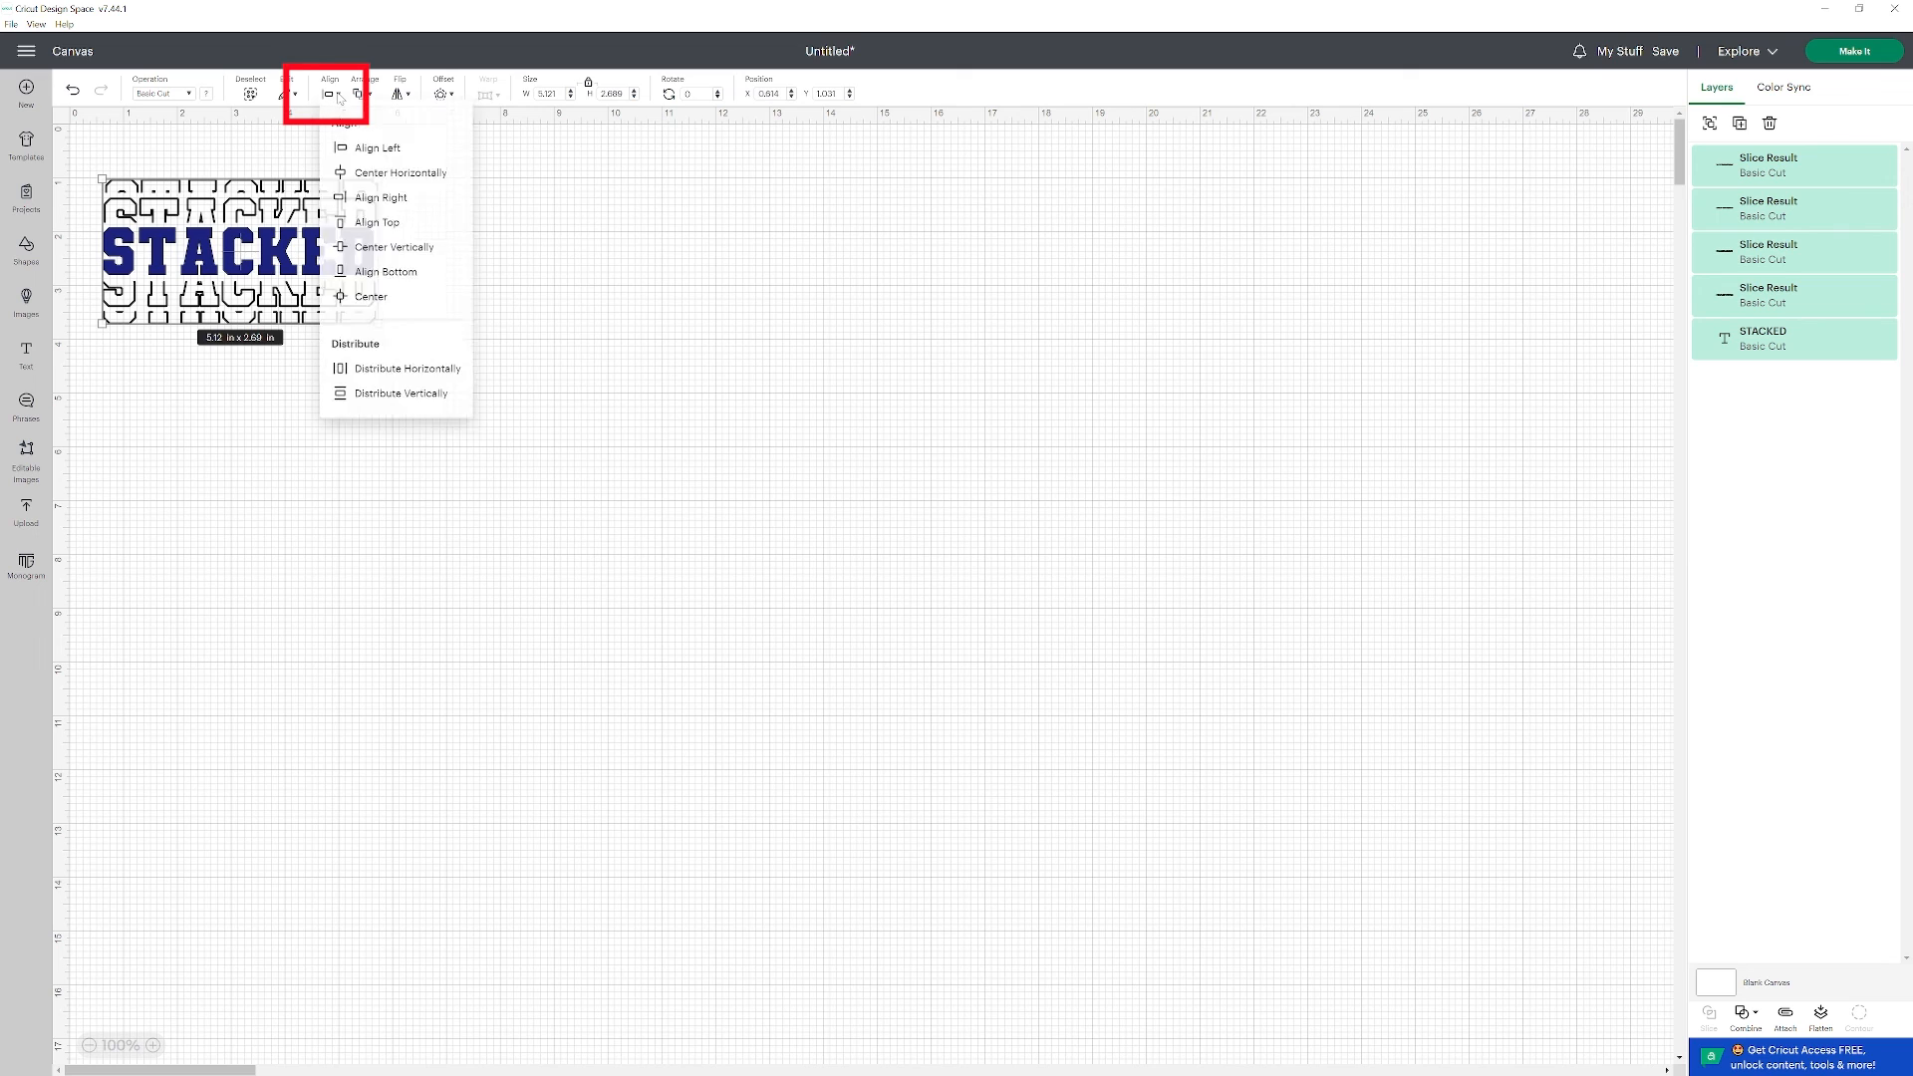
left_click(360, 174)
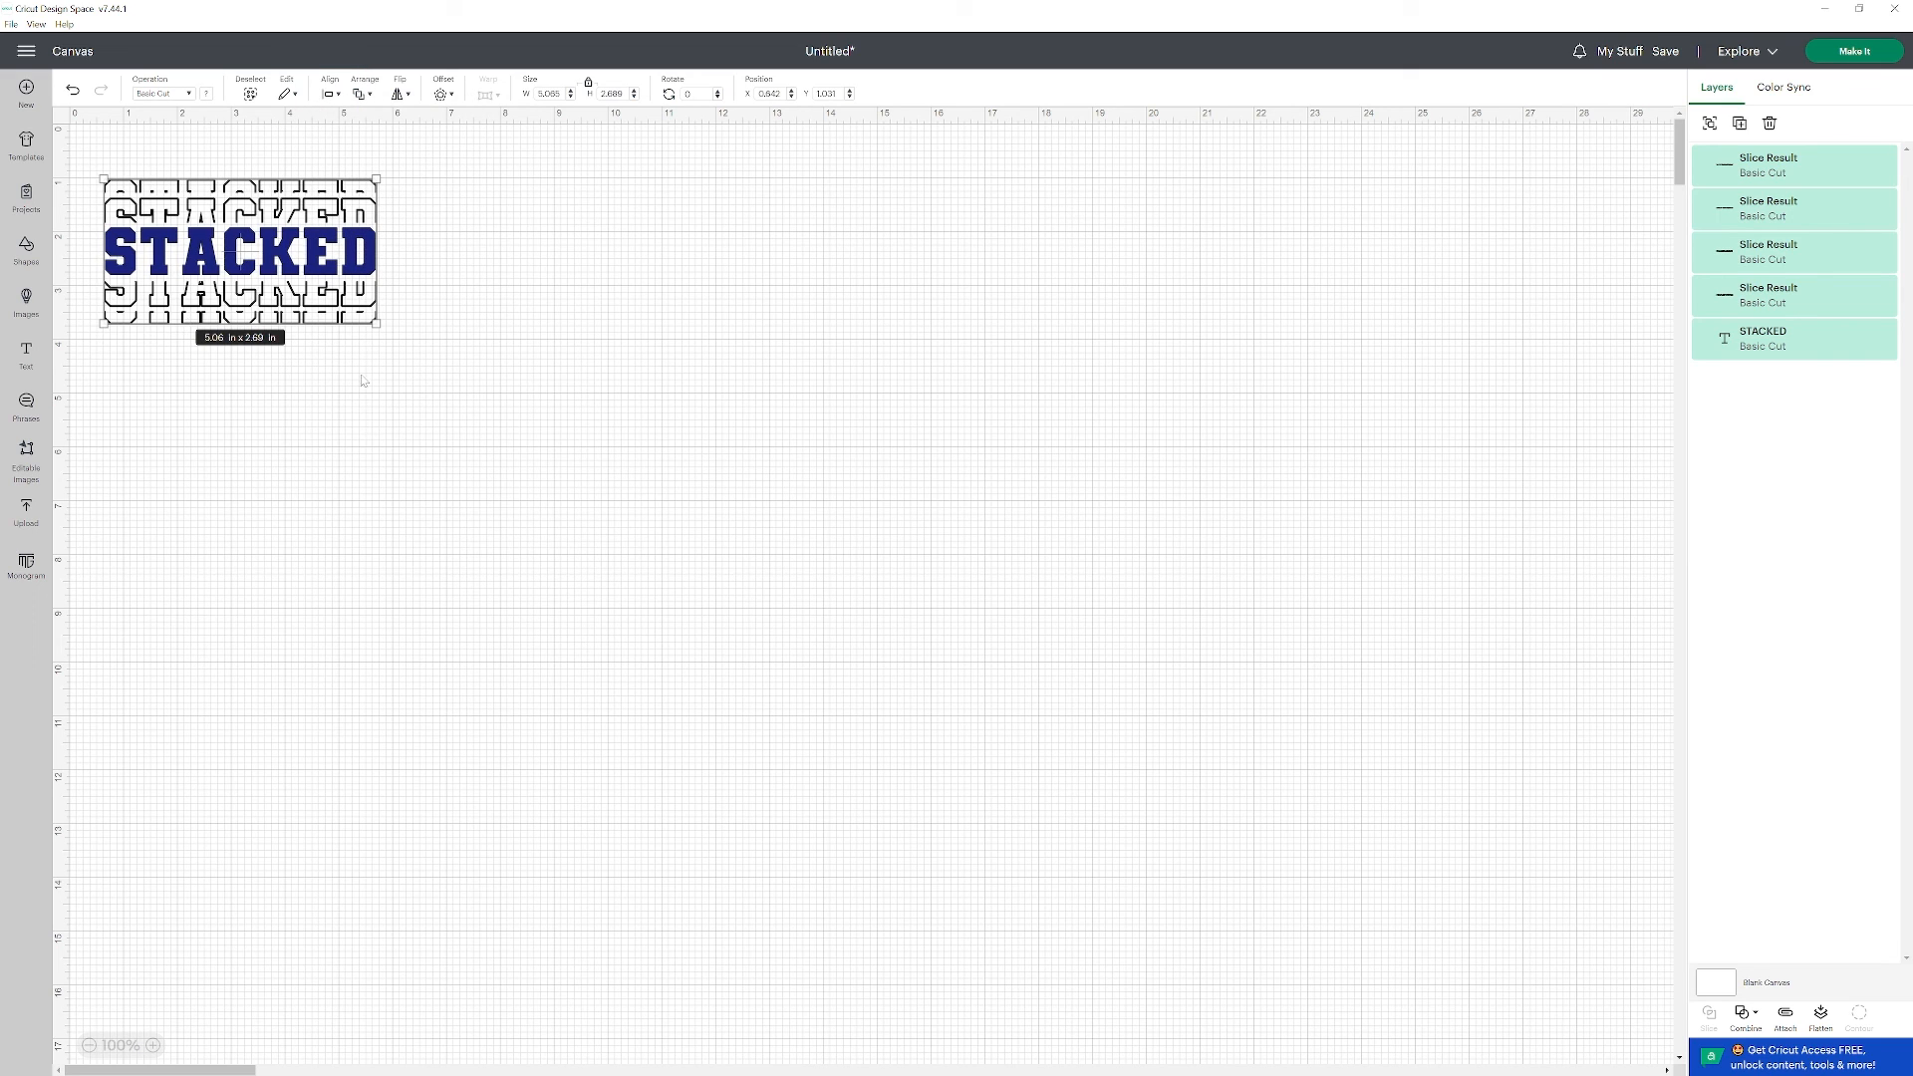